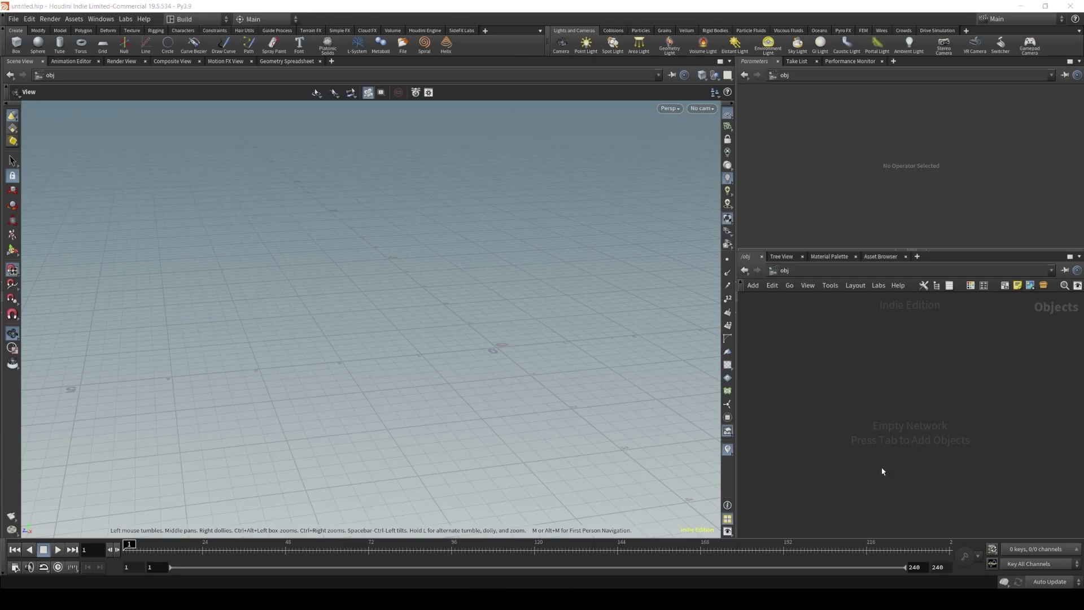
Create a Geometry object in the empty object network and go inside it.
key("Tab")
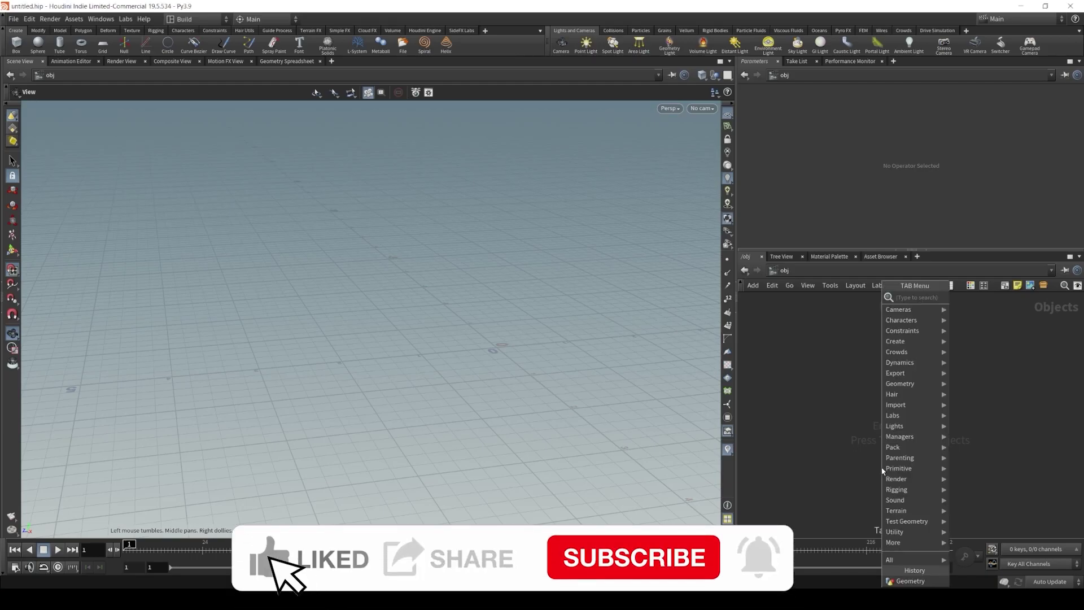
type("test")
key("Return")
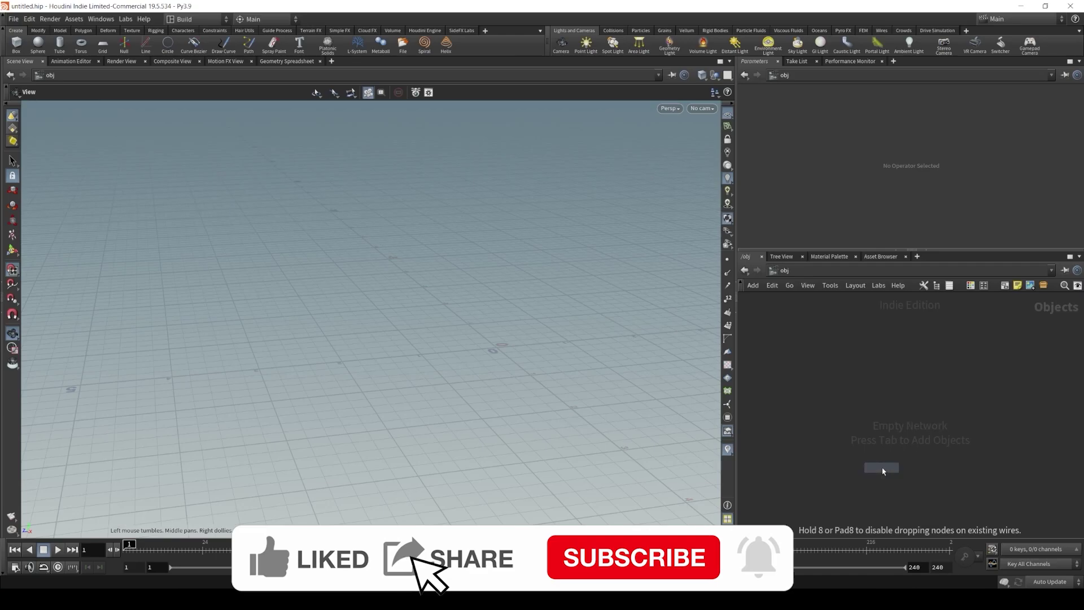
left_click(891, 374)
double_click(890, 373)
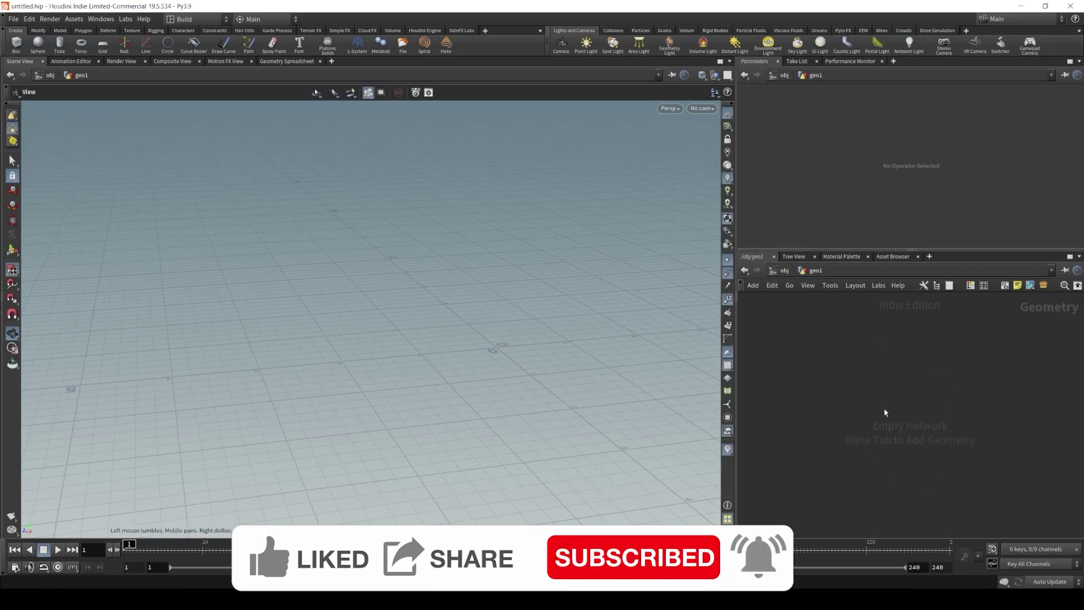
Add a Curve Bezier node to the geometry network and switch its asset version to the plain "curve".
key("Tab")
type("curve")
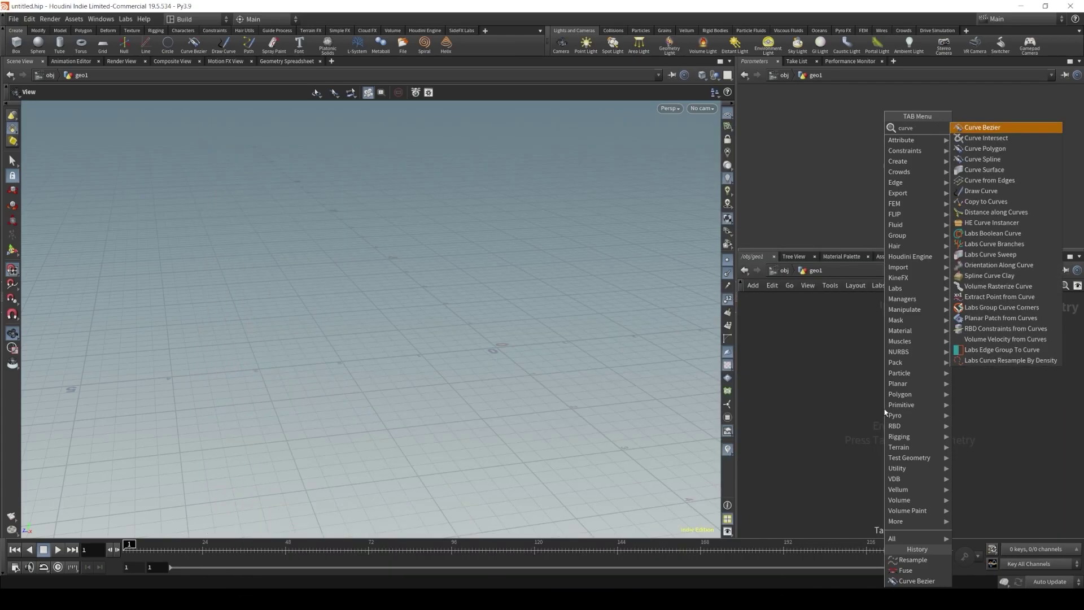
key("Return")
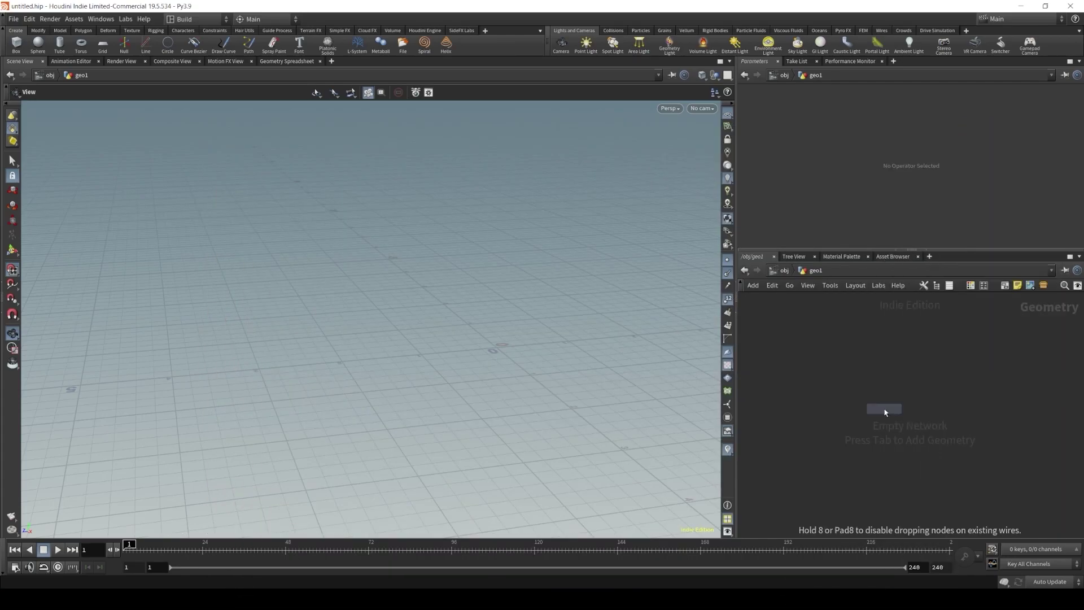
left_click(892, 388)
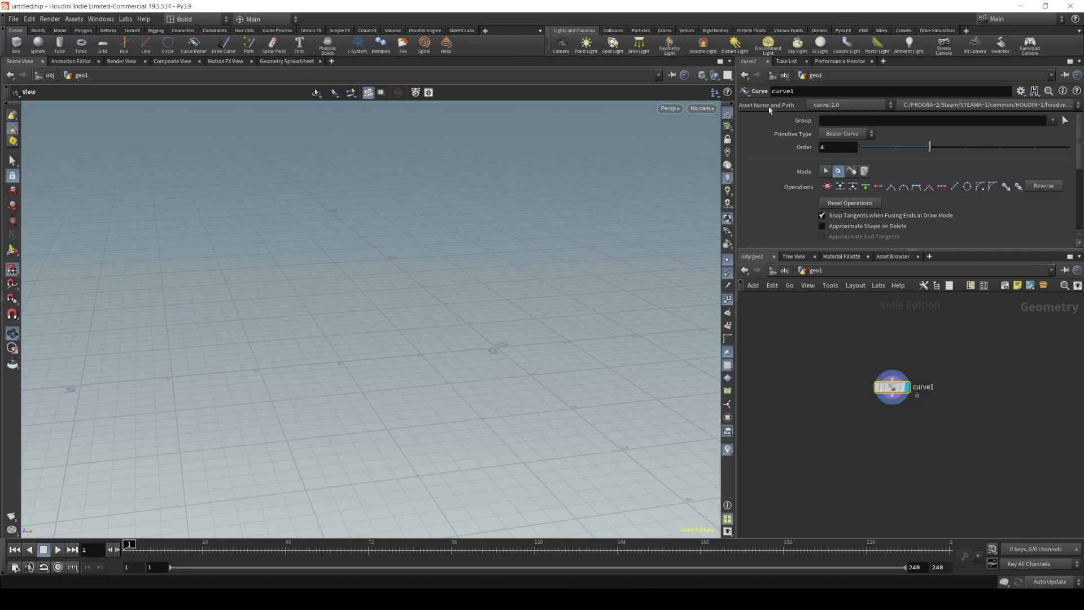
left_click(838, 106)
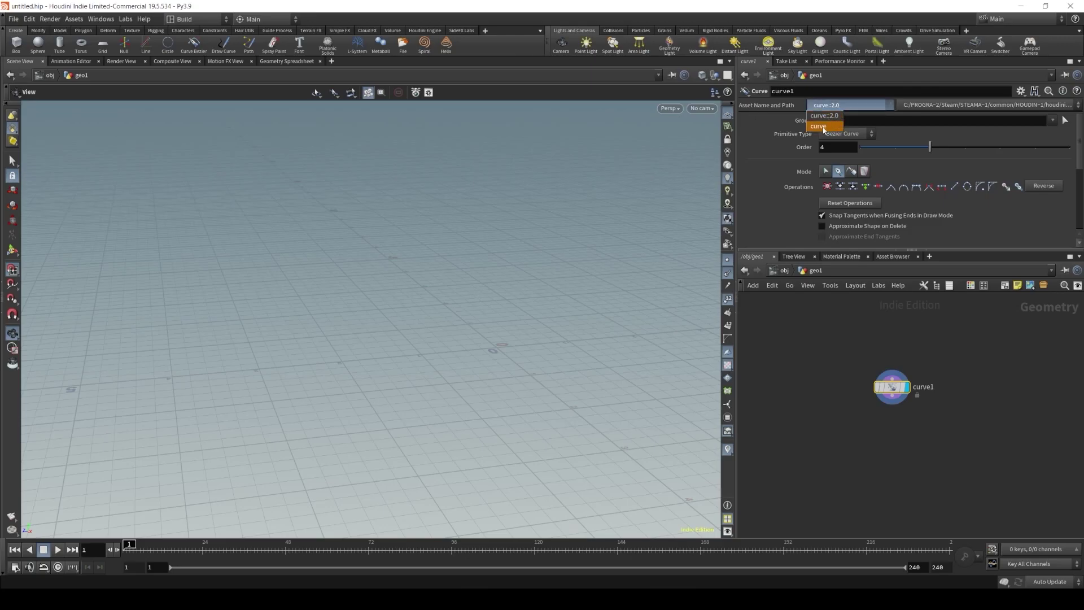
left_click(824, 127)
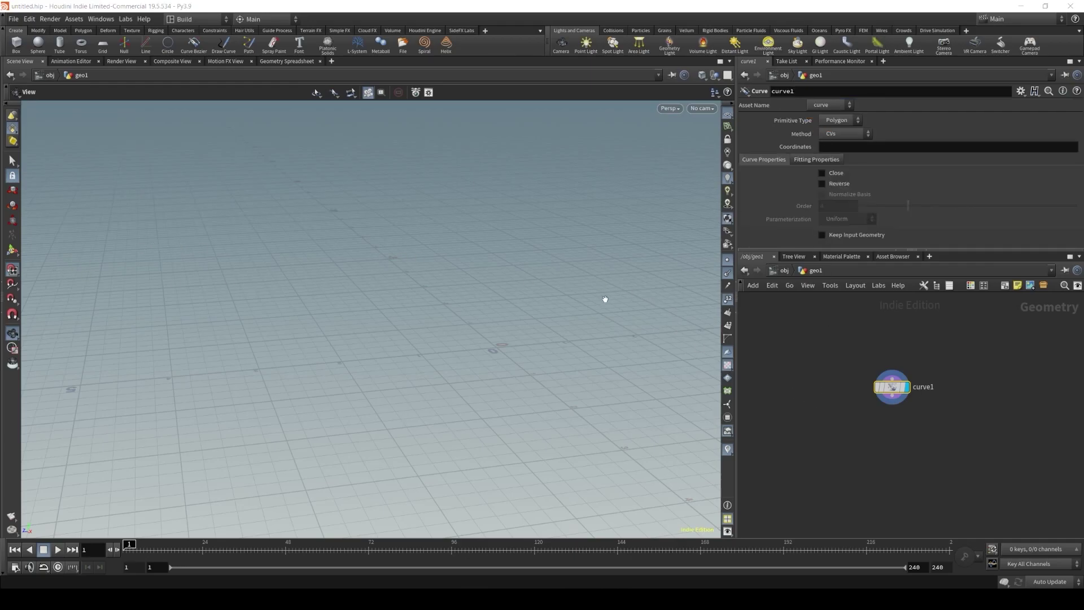
Draw an open seven-point polygon curve zigzagging across the ground grid, undoing any stray handle change.
key("Return")
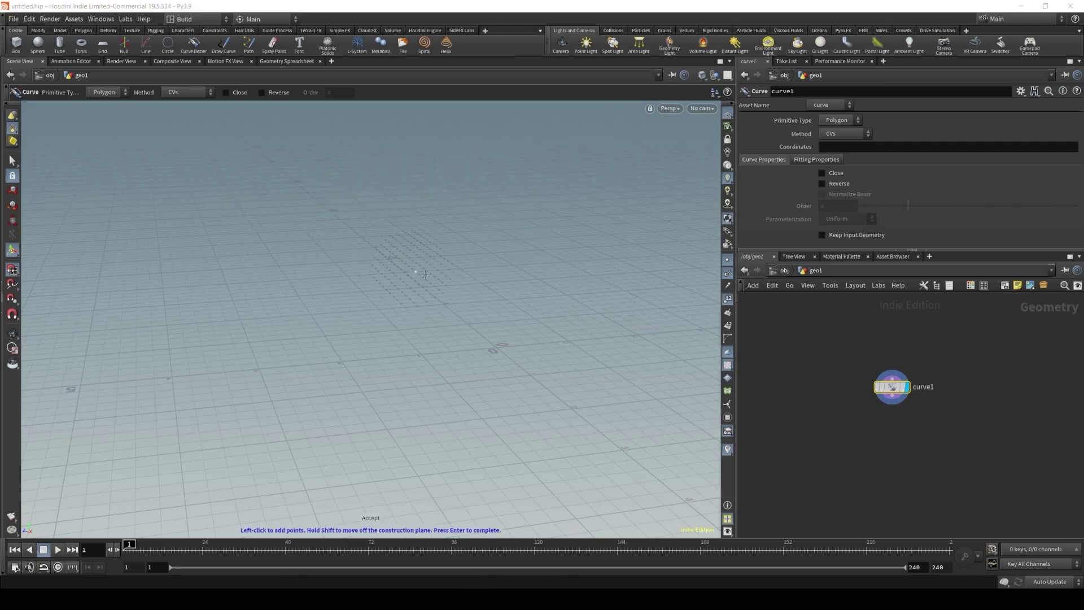
left_click(600, 280)
left_click(591, 345)
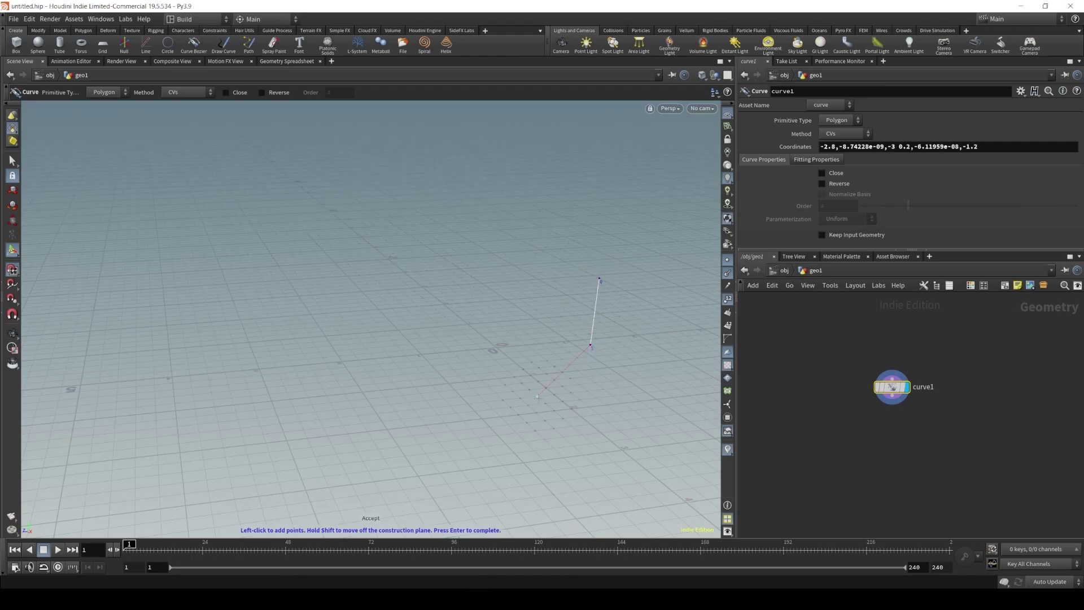
left_click(493, 407)
left_click(416, 349)
left_click(322, 332)
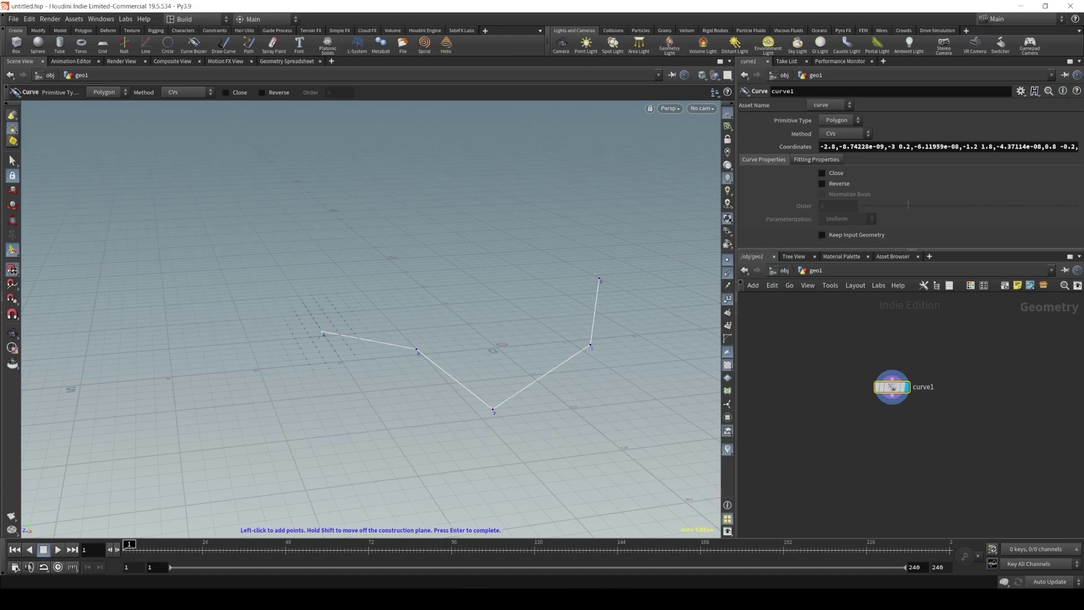
left_click(252, 405)
left_click(207, 466)
key("Return")
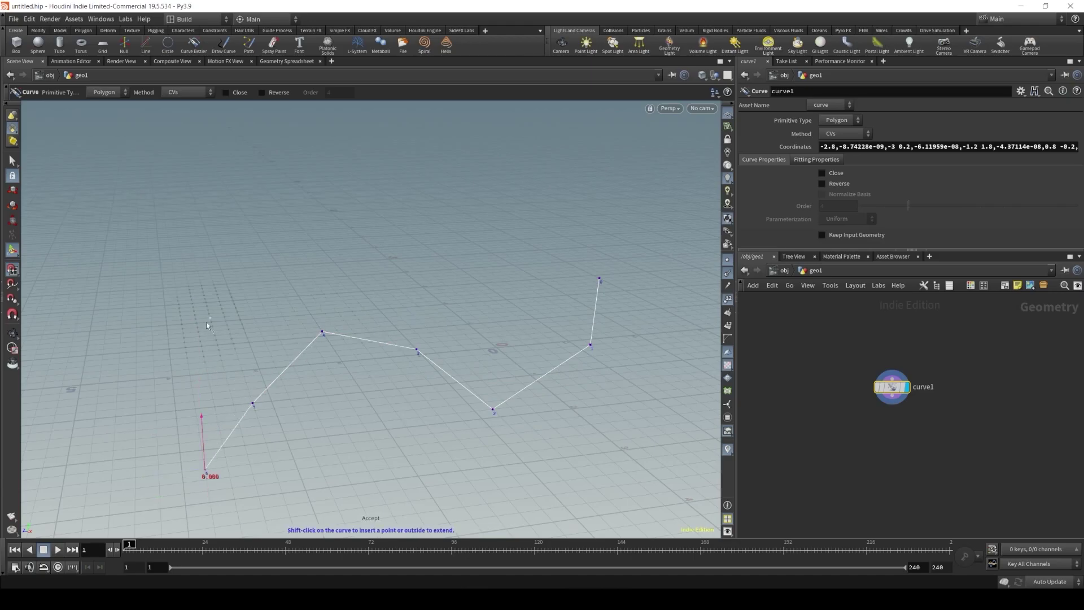
key("ctrl+z")
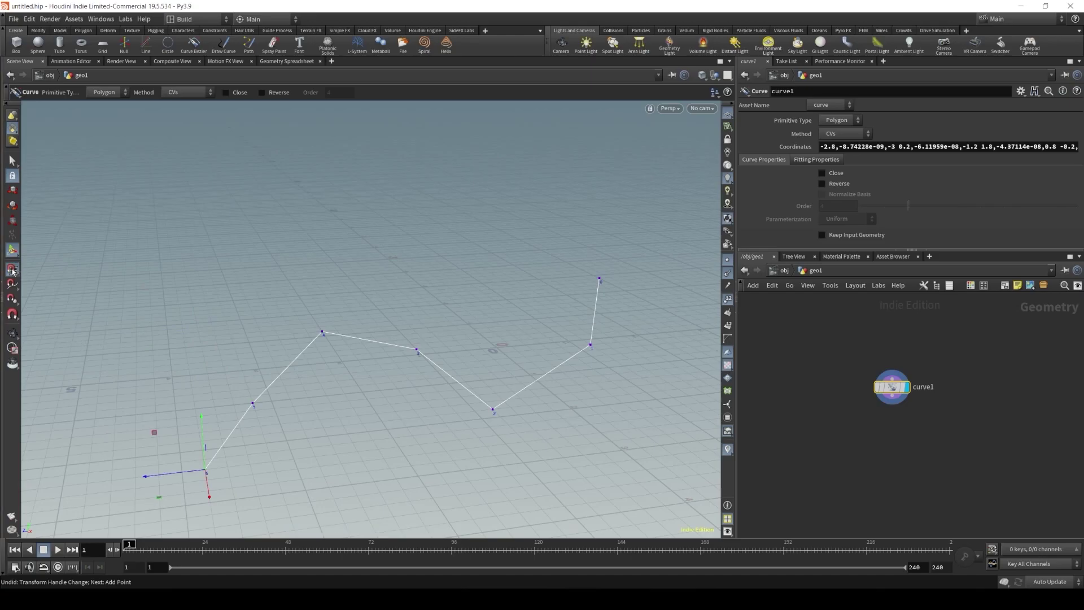
Reshape the curve by raising its fifth and sixth drawn points above the grid and repositioning the fourth, then leave curve editing.
left_click_drag(104, 343, 197, 274, "alt")
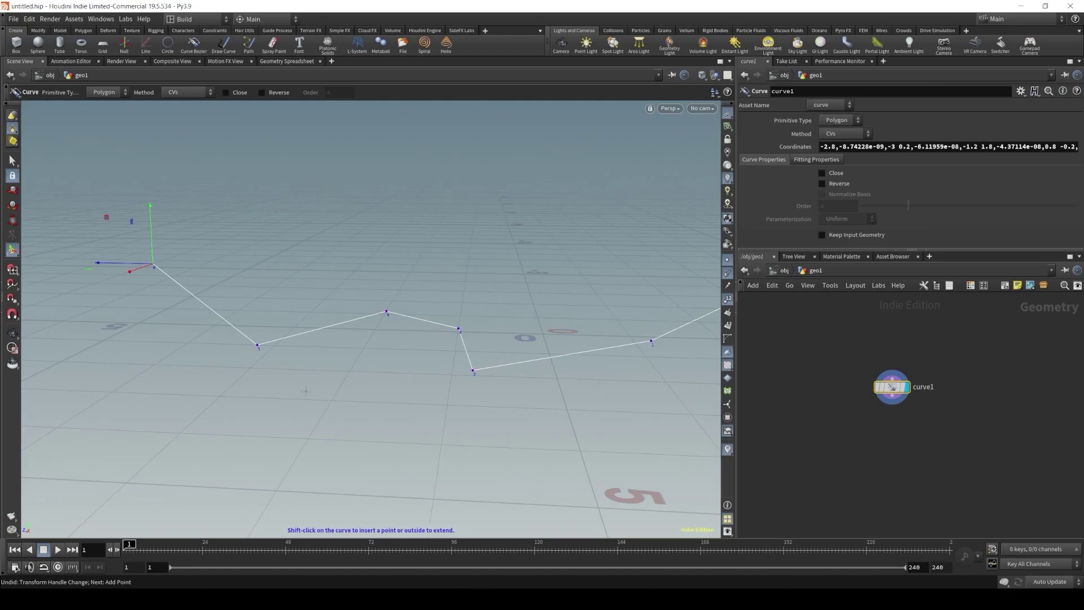
left_click(257, 345)
left_click_drag(257, 327, 243, 168)
left_click(387, 311)
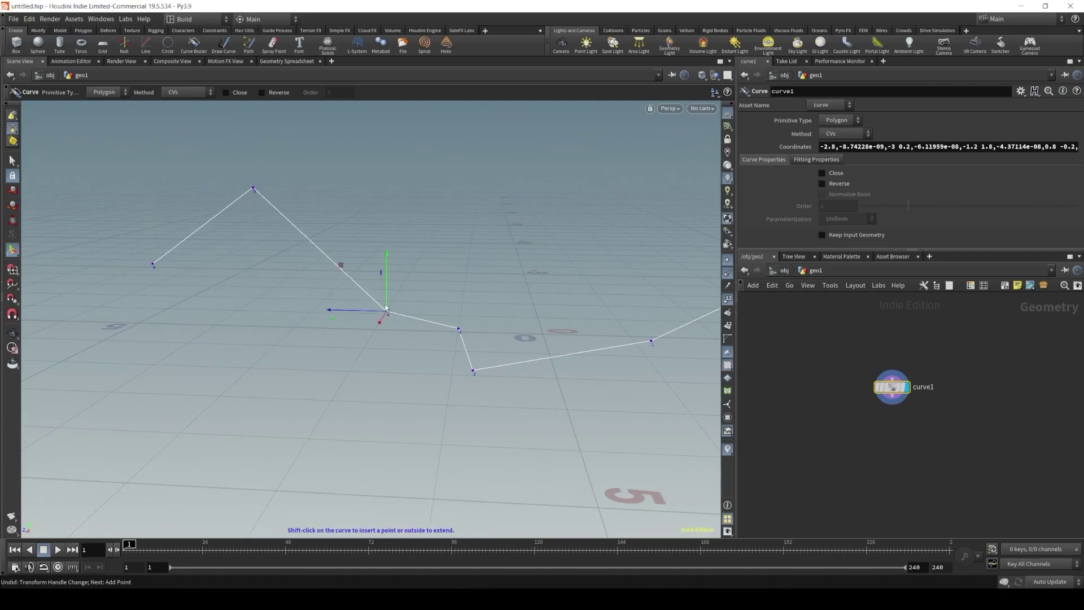
left_click_drag(387, 262, 386, 172)
left_click(459, 329)
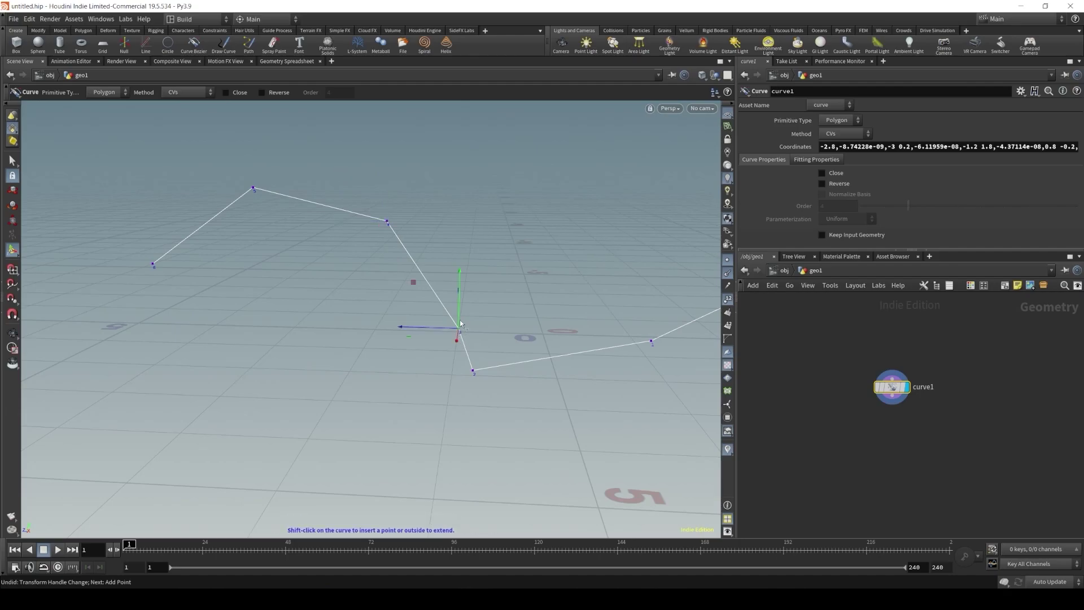
left_click_drag(458, 328, 420, 403)
left_click_drag(440, 339, 452, 373)
key("Return")
key("Escape")
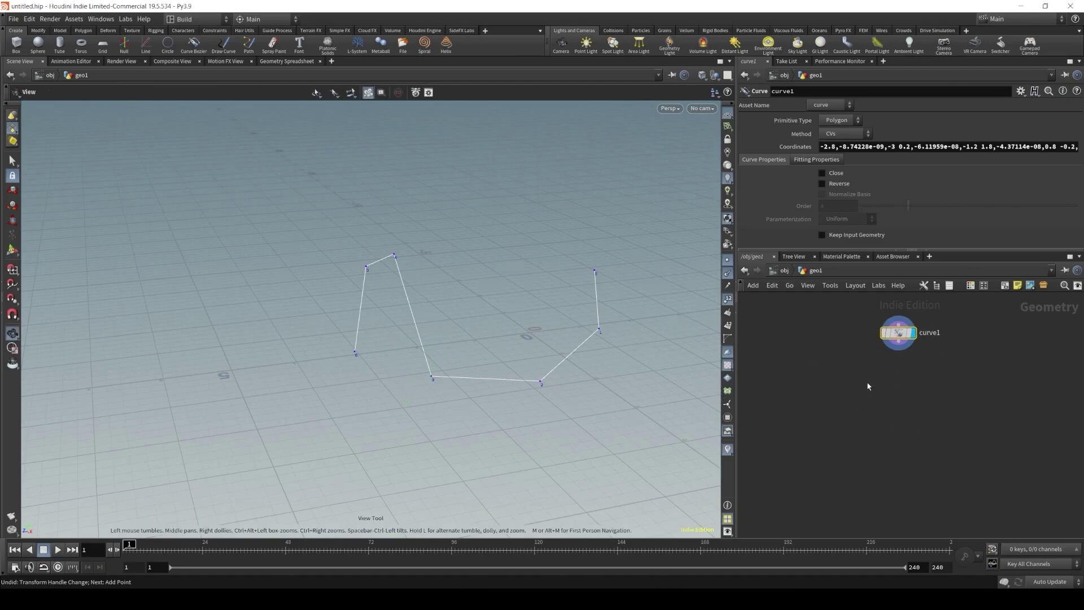
Add a Resample node below the curve node, wire the curve into it and display its result.
key("Tab")
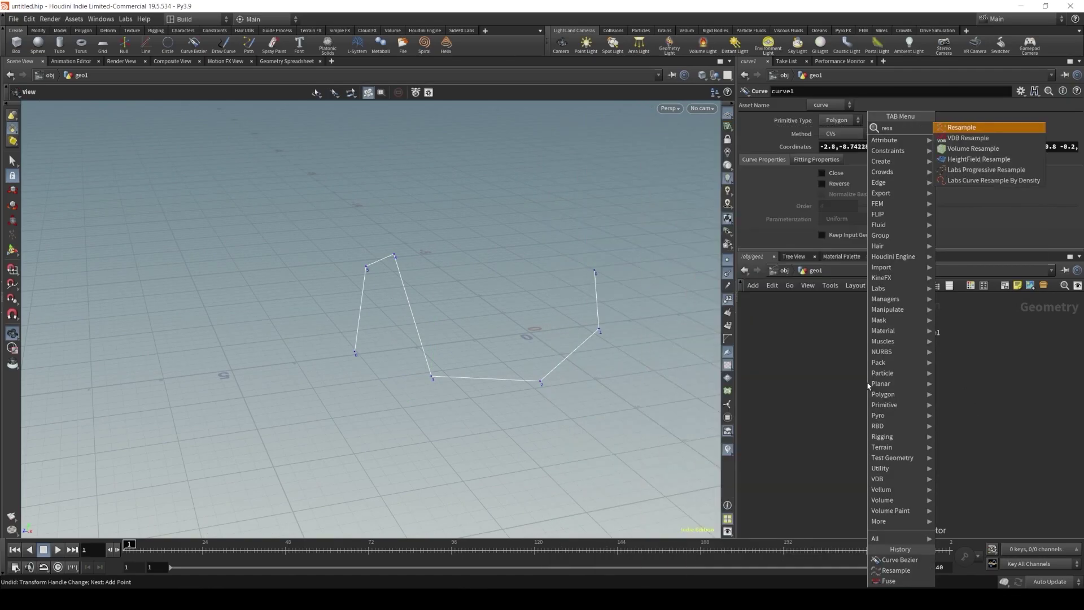
left_click(868, 385)
left_click(898, 384)
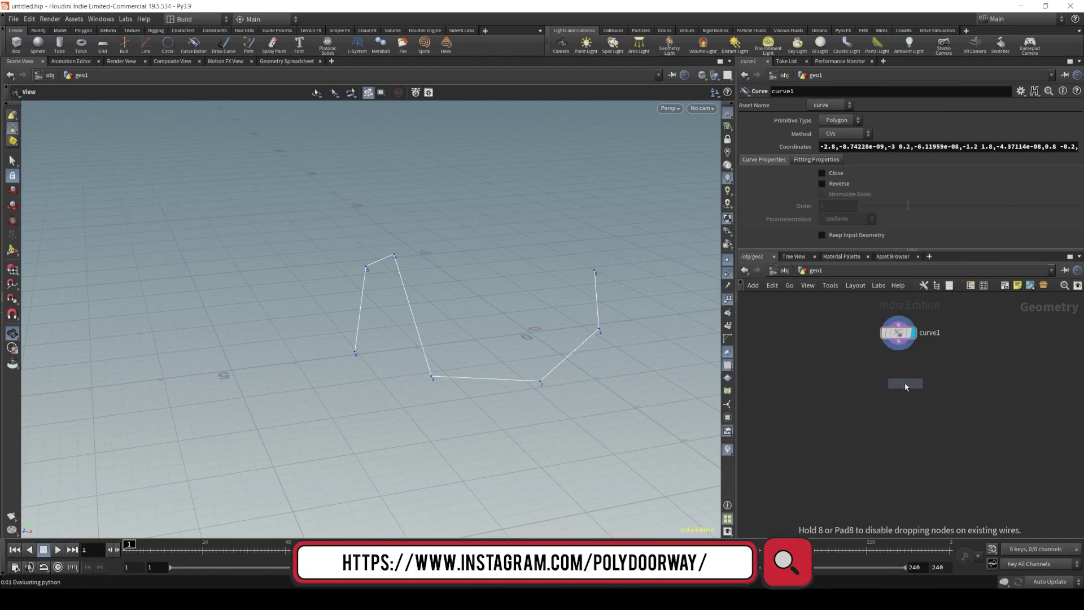
left_click_drag(900, 346, 899, 374)
left_click(913, 383)
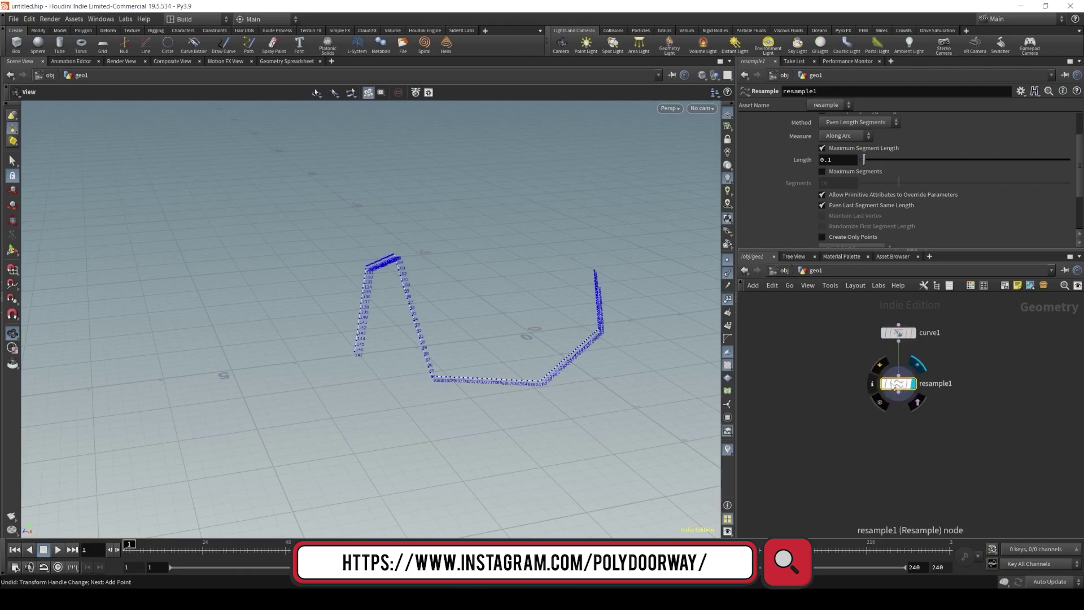
Set the Resample node to treat polygons as Subdivision Curves.
scroll(887, 200, "down", 3)
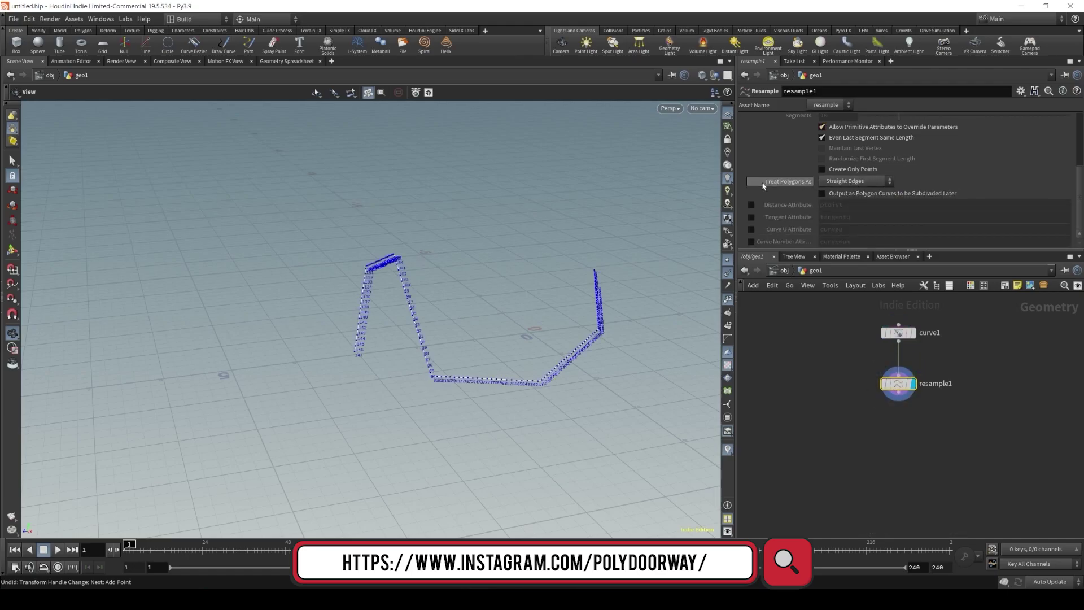
left_click(850, 187)
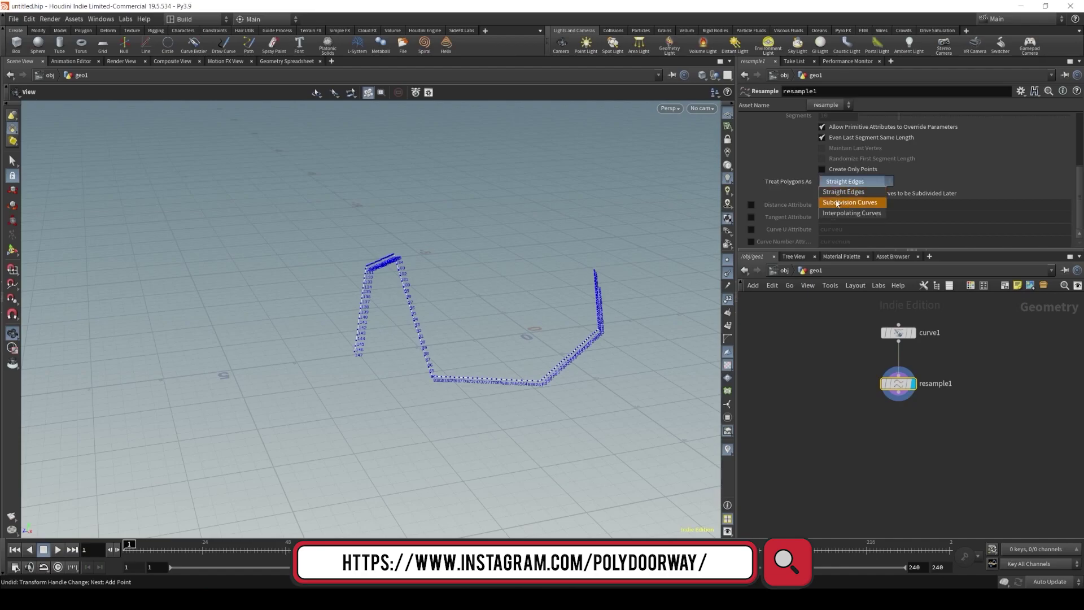
left_click(831, 206)
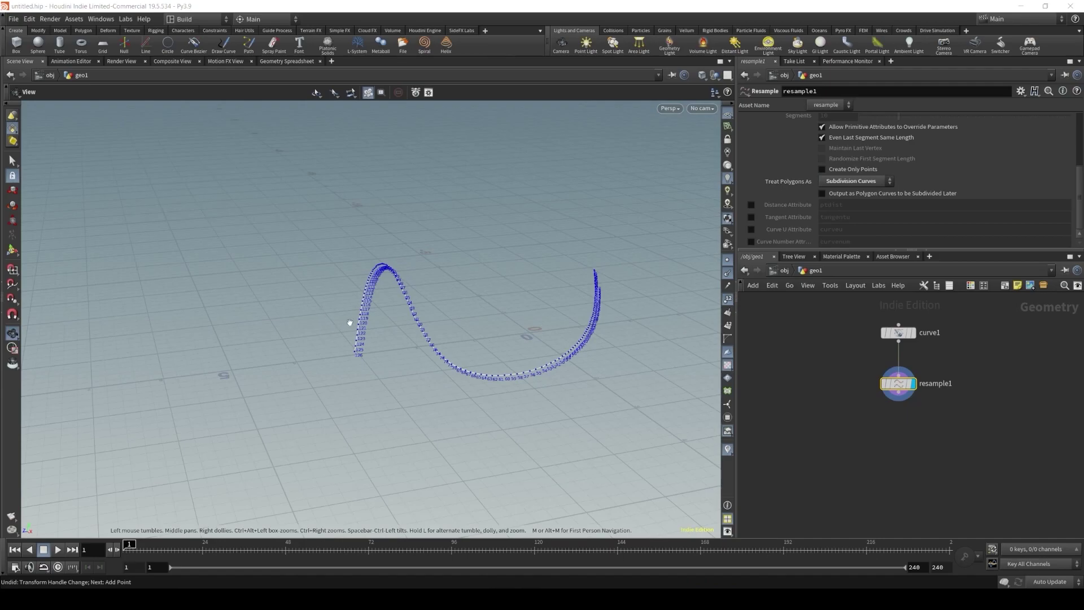
Set the Resample node's maximum segment length to 0.51.
left_click_drag(350, 322, 240, 288)
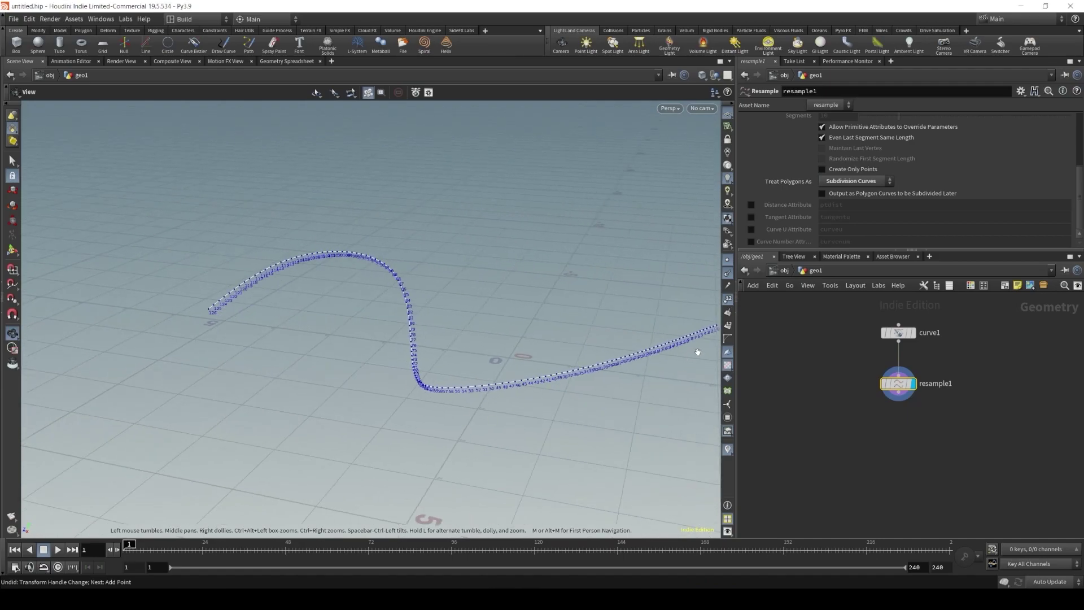
middle_click_drag(579, 338, 517, 355)
mouse_move(517, 355)
left_mouse_down()
mouse_move(532, 357)
mouse_move(515, 368)
left_mouse_up()
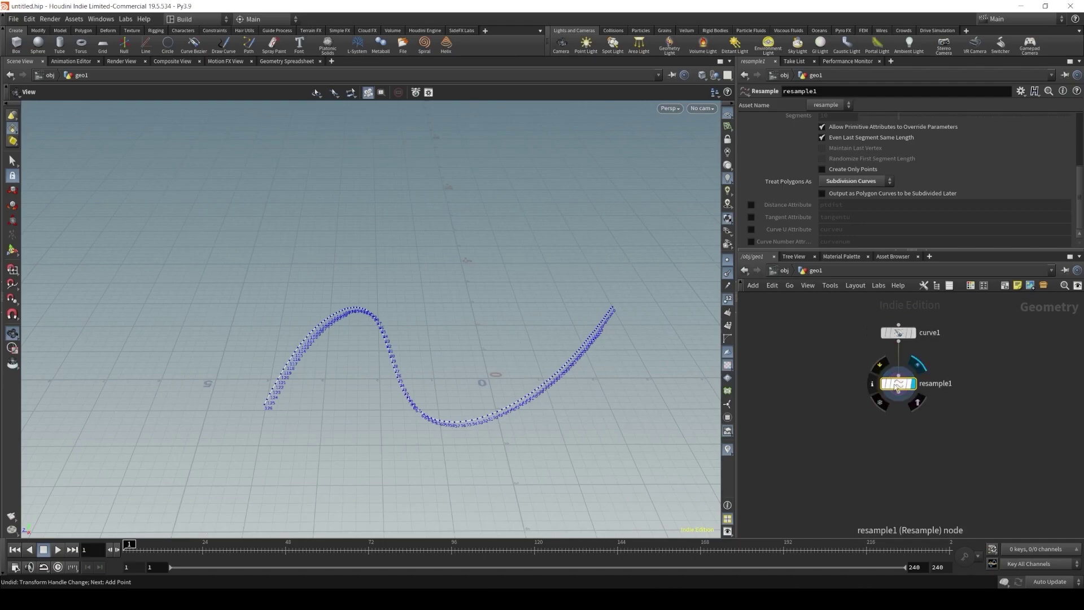
scroll(841, 175, "up", 4)
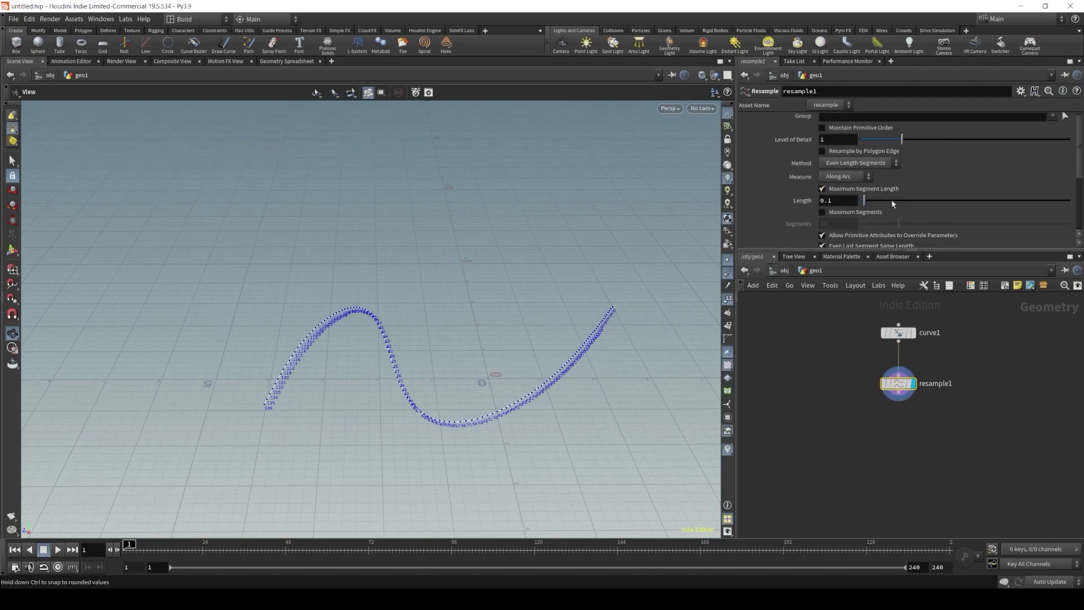
left_click_drag(868, 206, 881, 207)
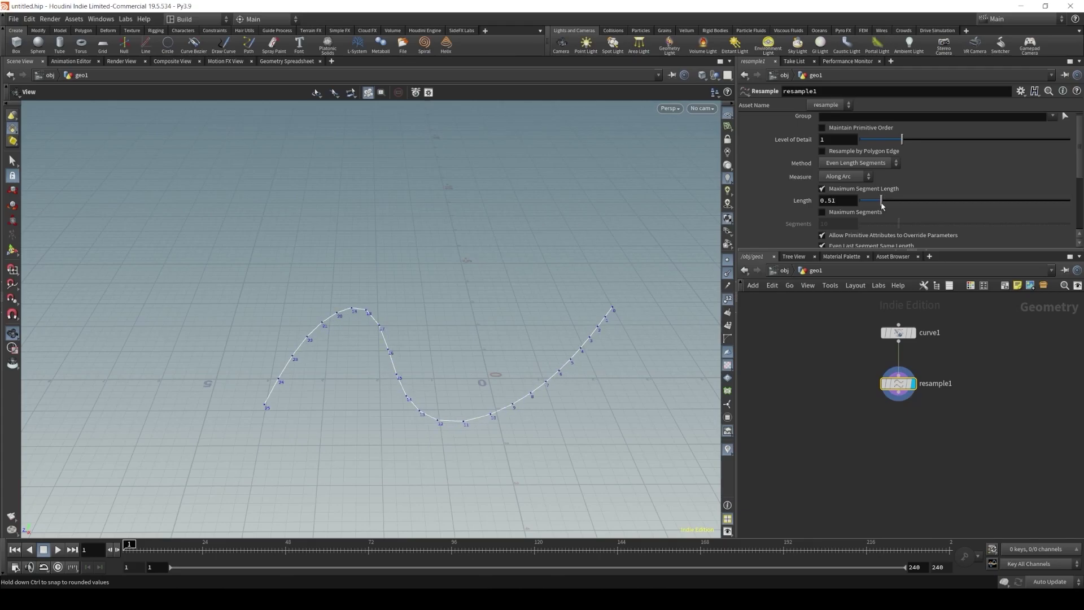
Add a PolyFrame node below the Resample node, connect the two and display the PolyFrame result.
middle_click_drag(825, 427, 822, 404)
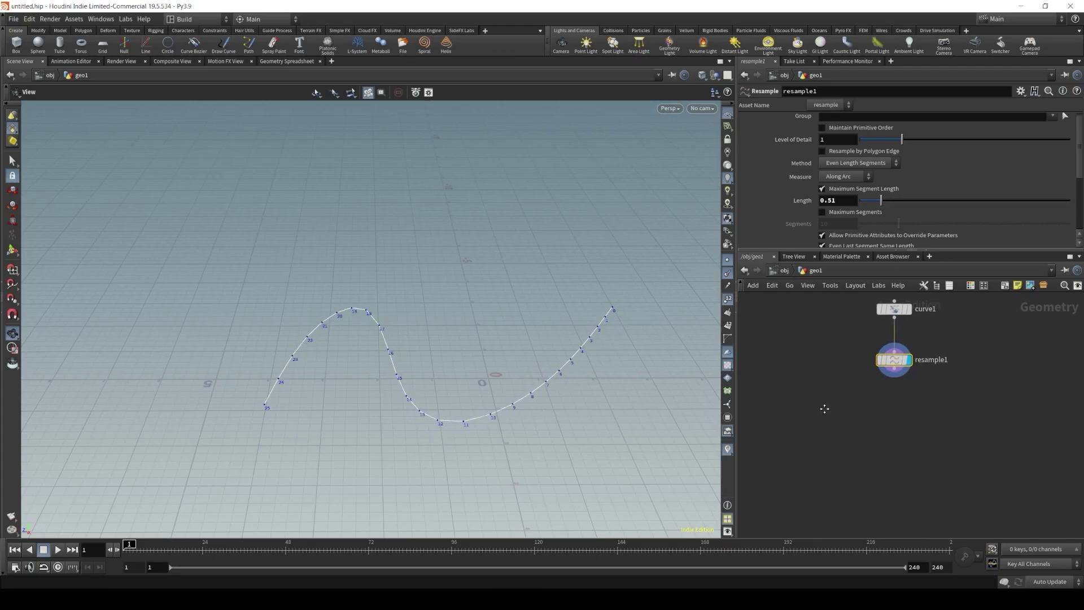
key("Tab")
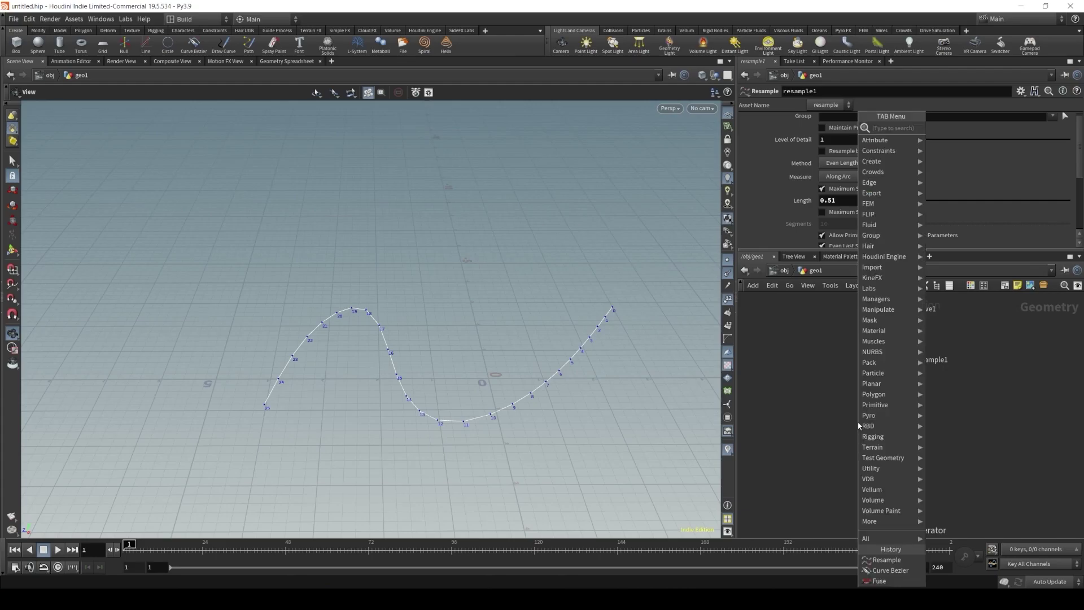
type("fra")
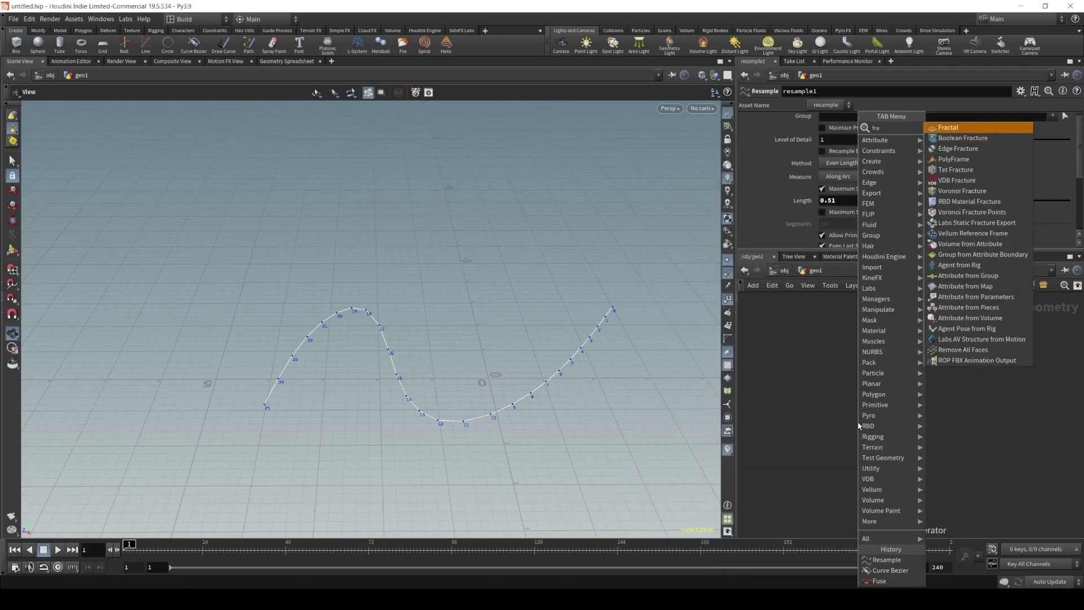
type("me")
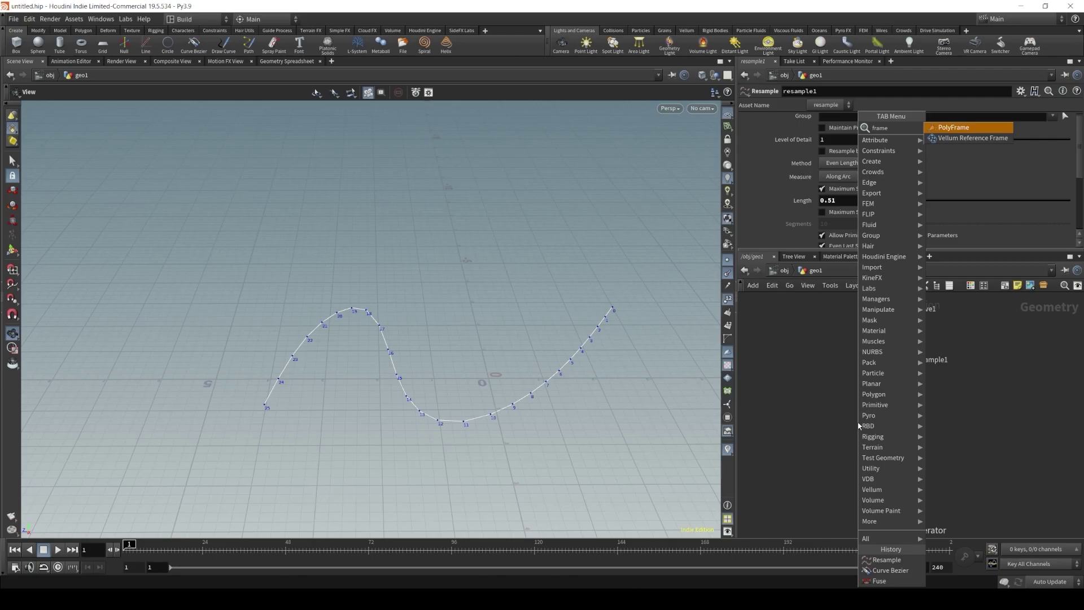
key("Return")
left_click(894, 420)
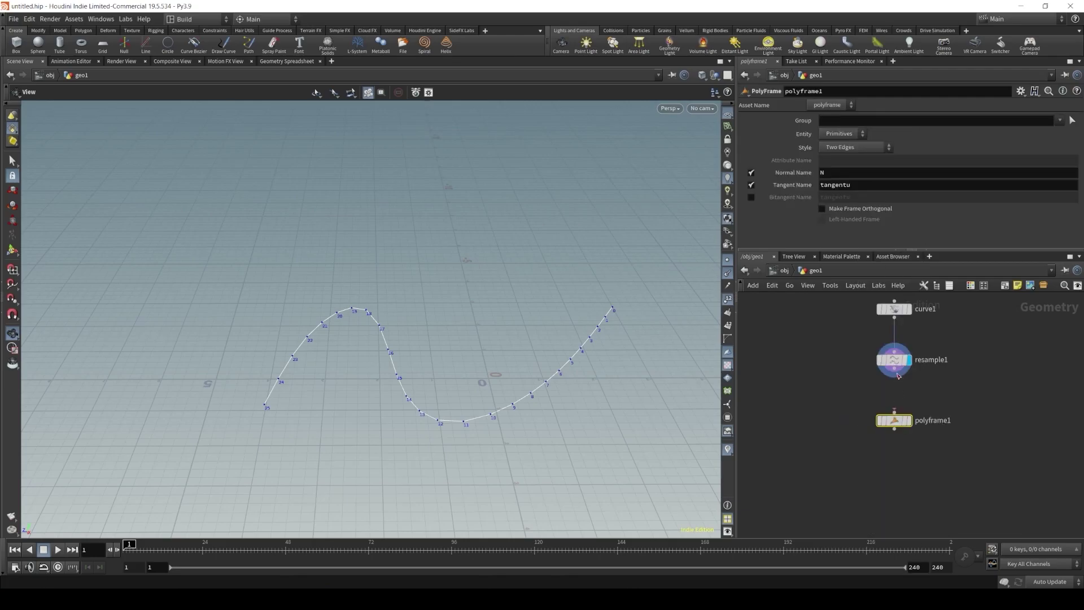
left_click_drag(895, 372, 898, 422)
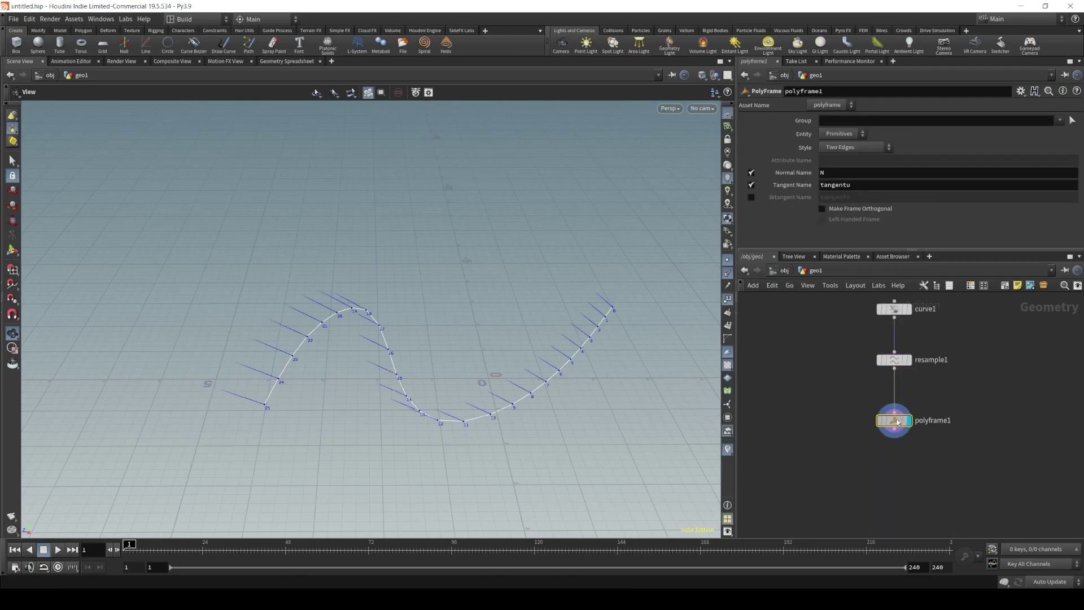
Turn off the PolyFrame node's normal attribute and name its tangent attribute N.
left_click(751, 172)
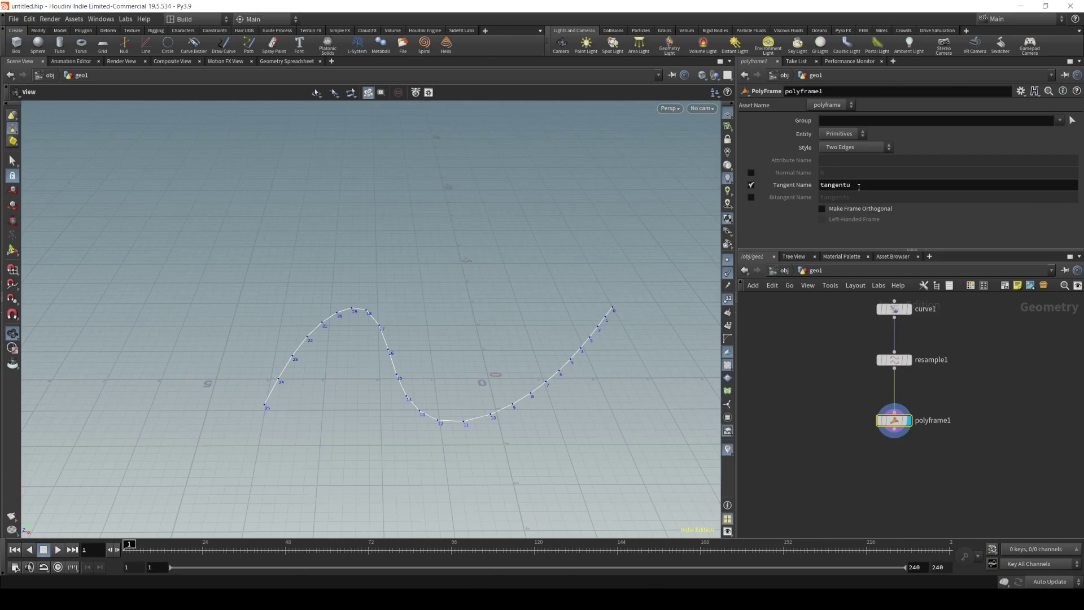
left_click(790, 192)
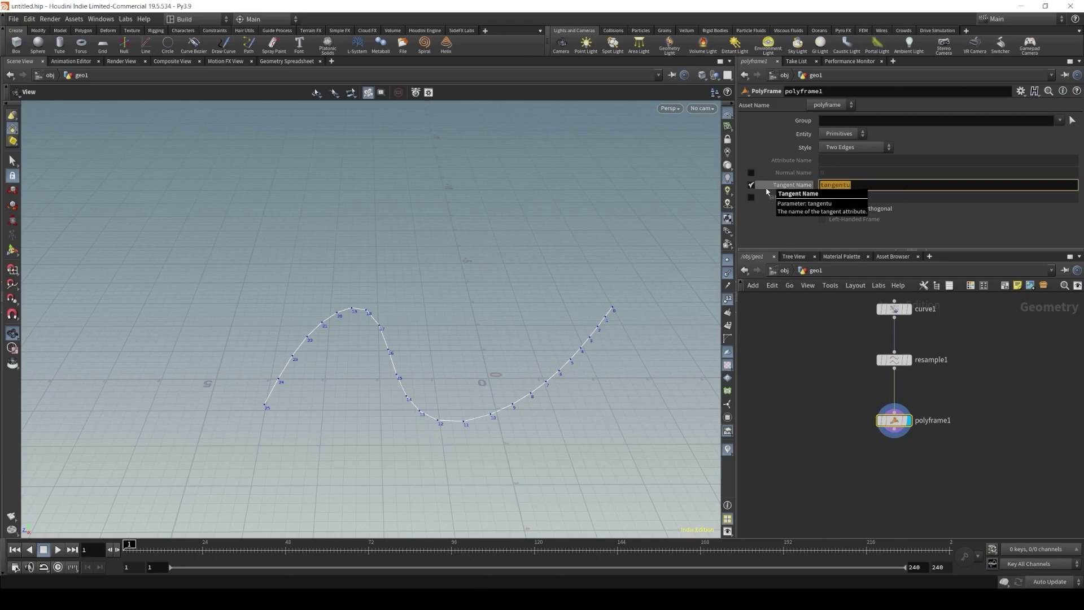
type("N")
key("Return")
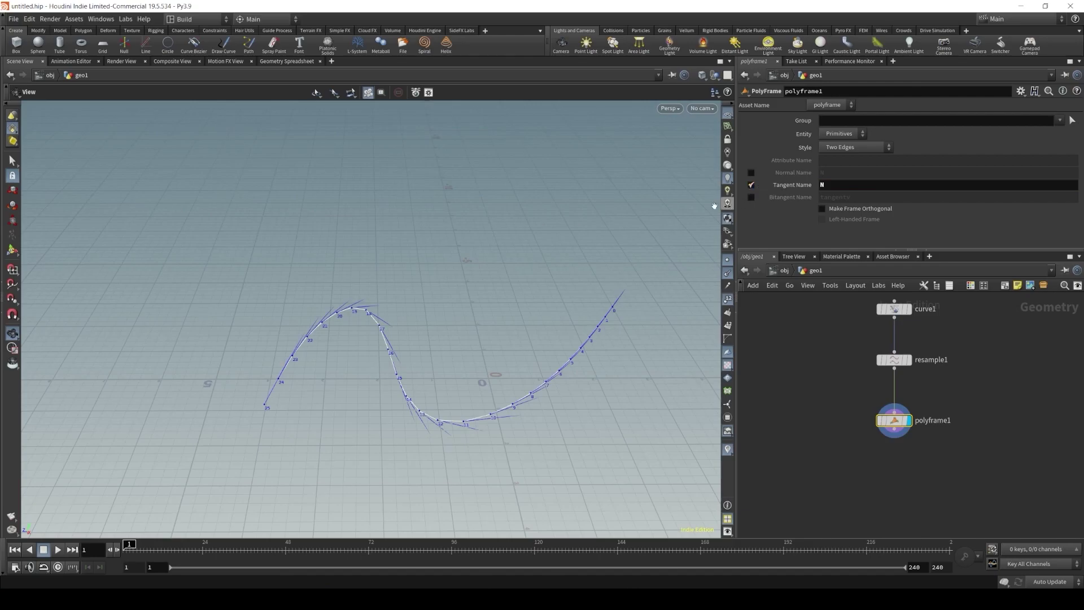
Hide and reshow the point normals in the viewport to check the tangent directions along the curve.
middle_click_drag(424, 324, 478, 299)
scroll(469, 298, "up", 5)
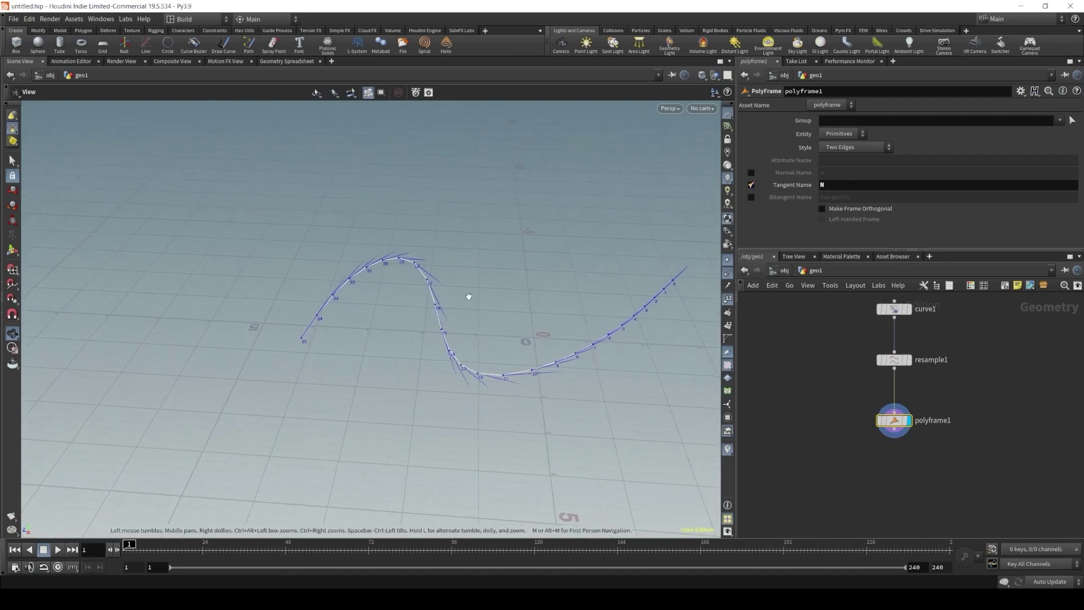
left_click(727, 275)
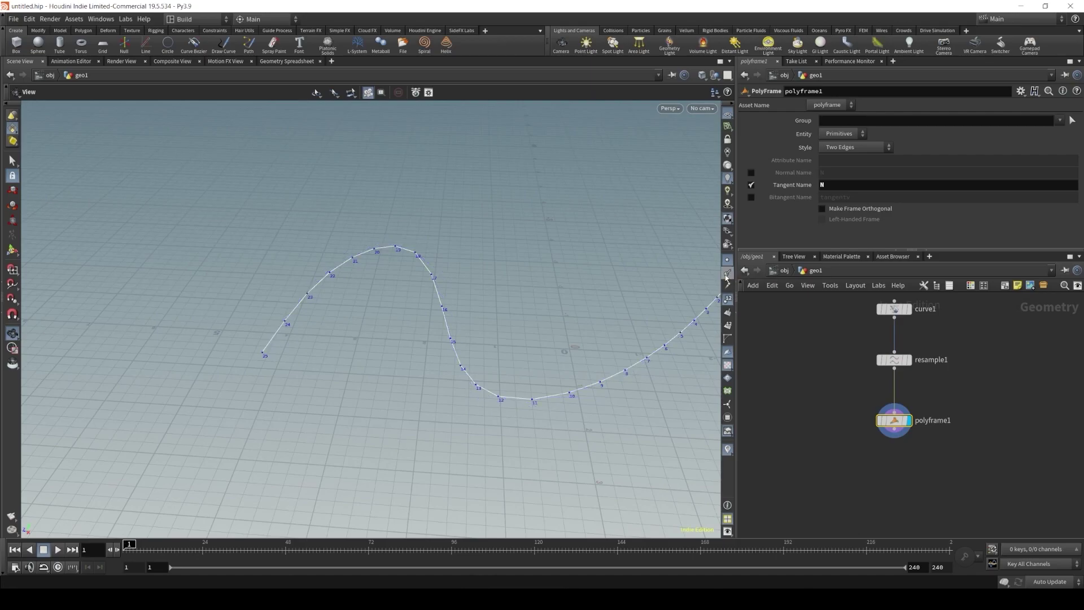
left_click(728, 276)
Add an Attribute Wrangle node below the PolyFrame node, connect the two and display the wrangle's result.
scroll(873, 405, "down", 2)
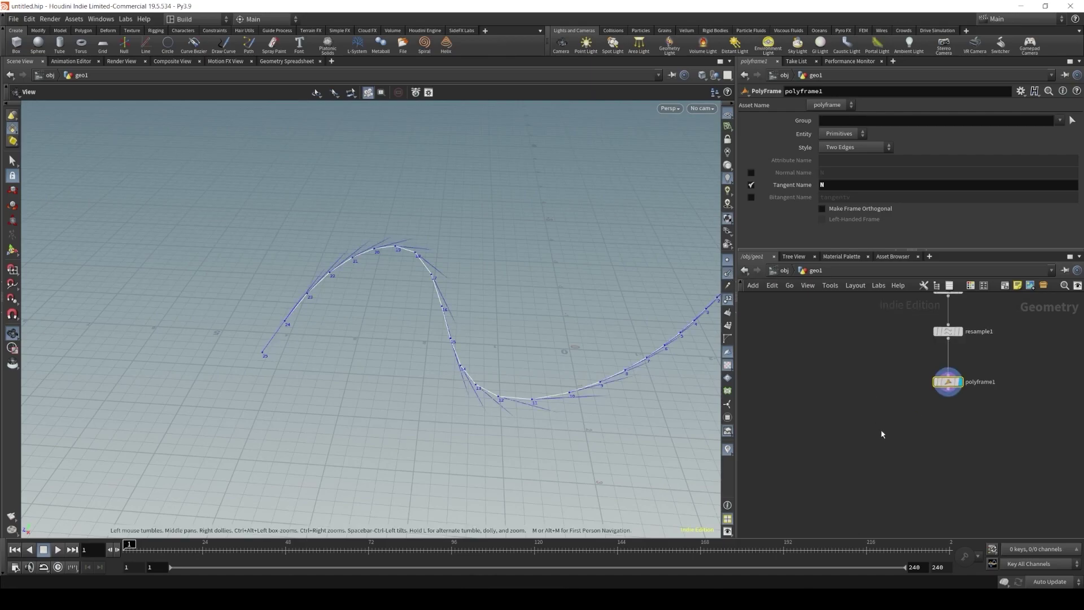
key("Tab")
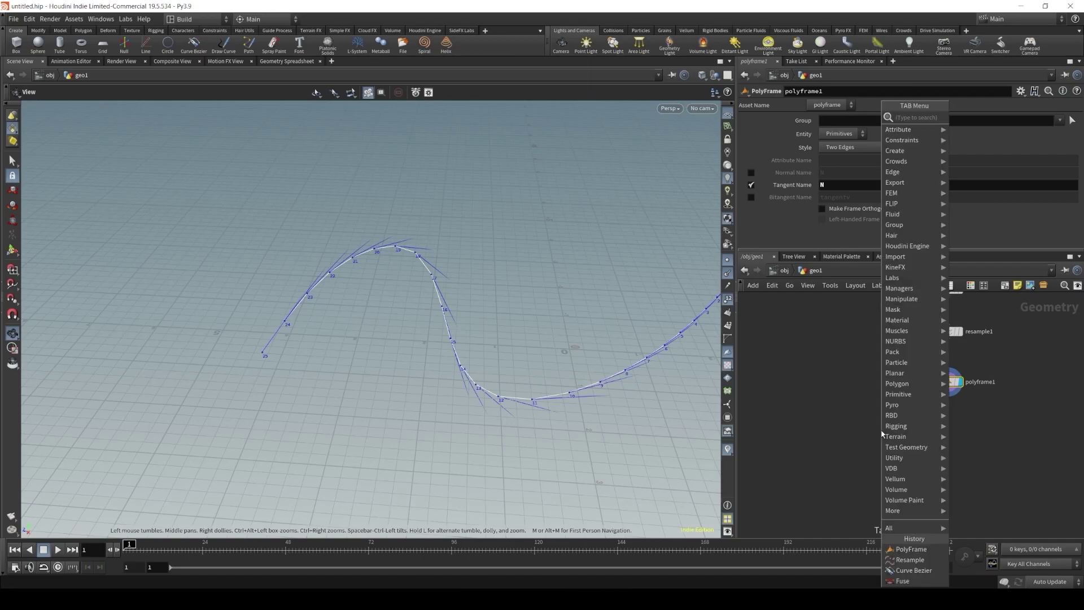
type("wra")
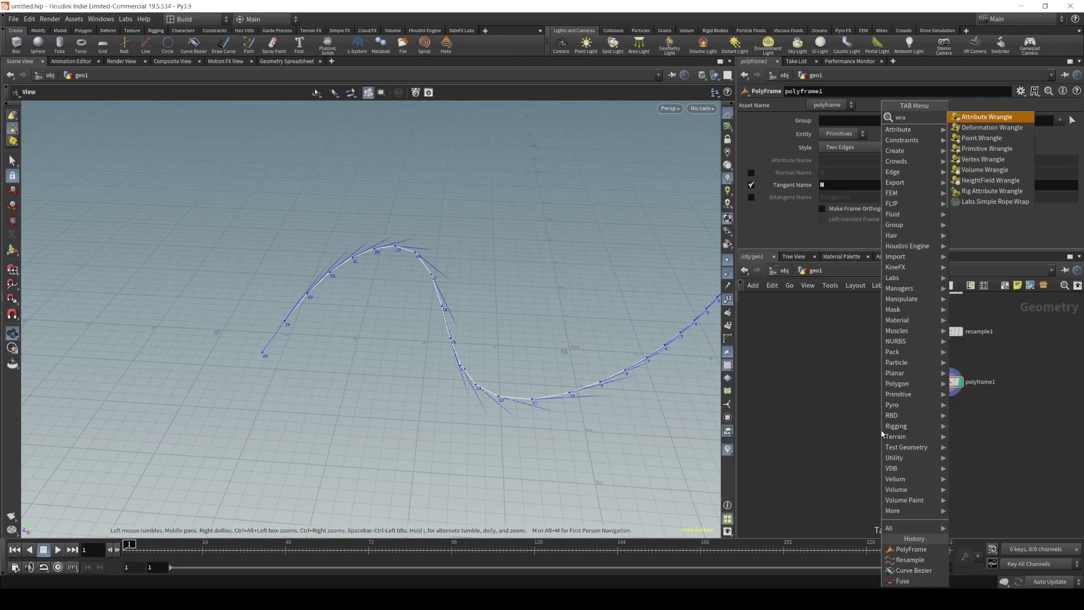
key("Return")
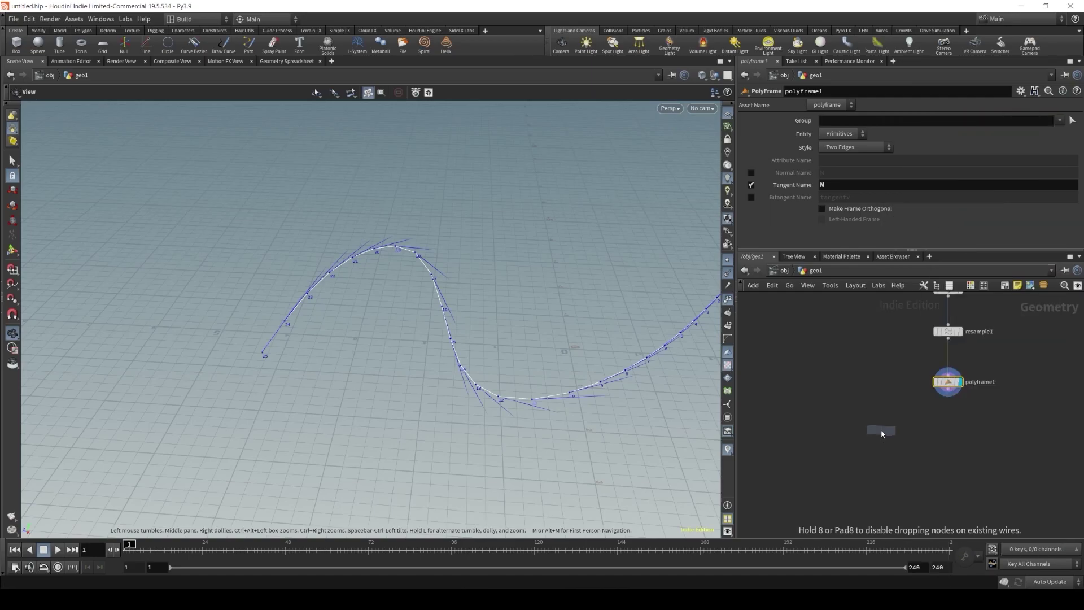
left_click(949, 433)
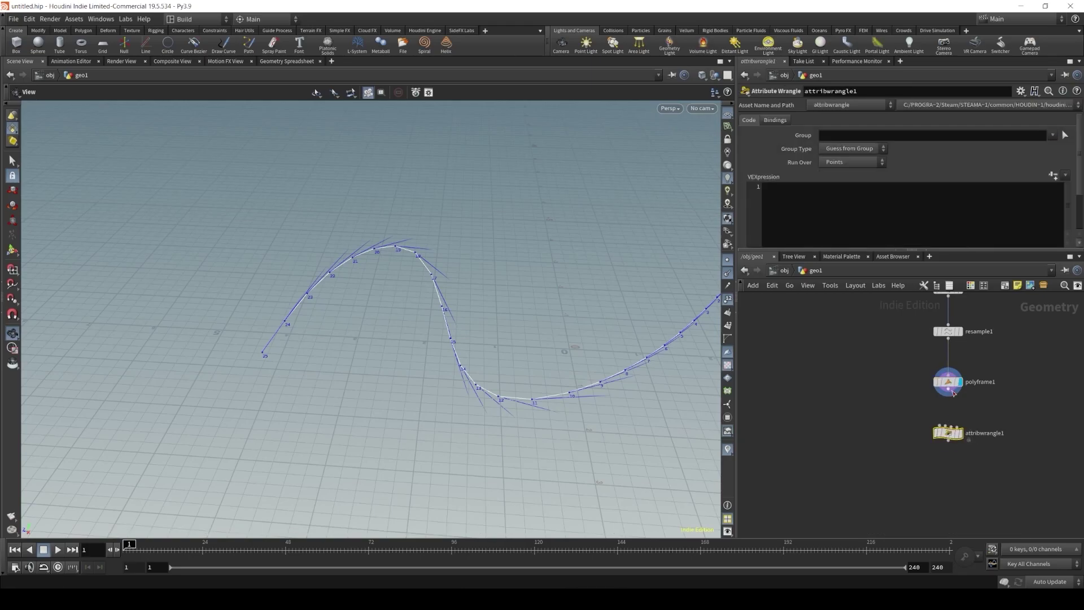
Enlarge the parameter area and store the normal in a variable in the wrangle's VEXpression with vector dir = @N;.
left_click_drag(912, 250, 912, 306)
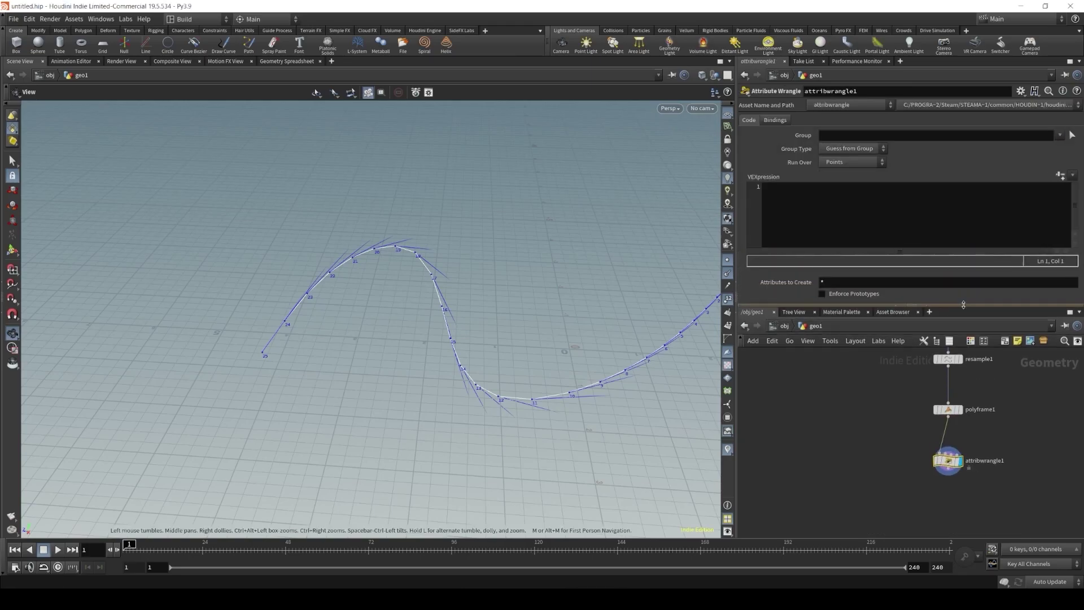
left_click(840, 215)
type("vect")
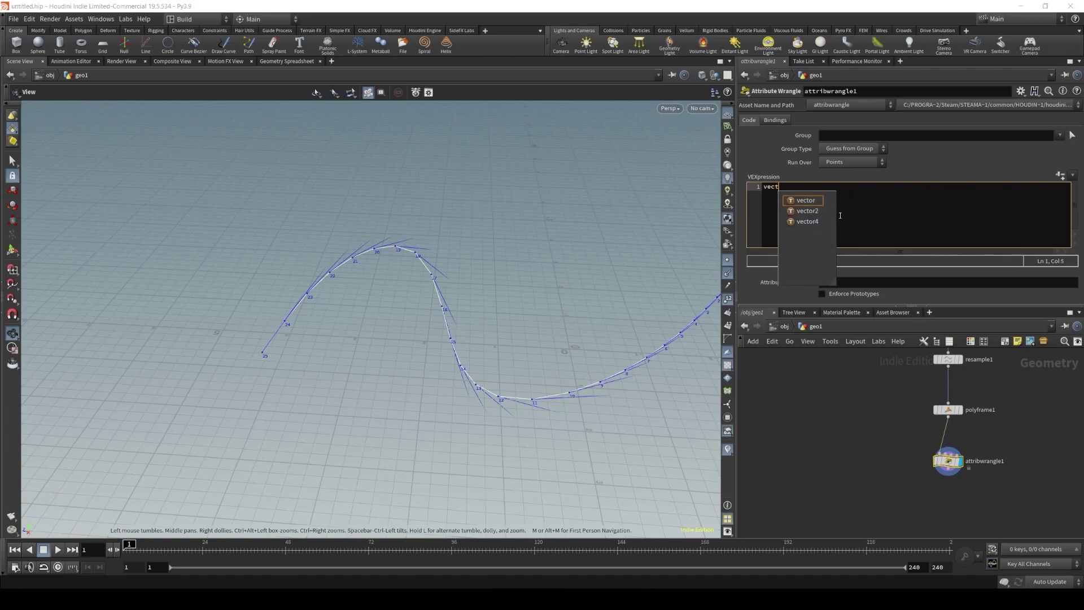
type("or d")
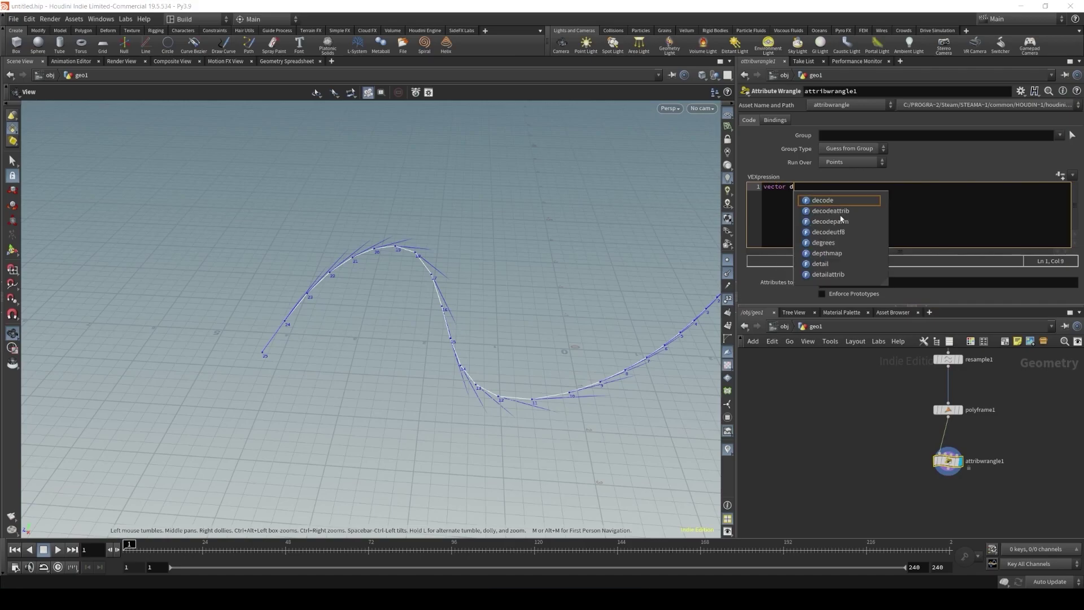
type("ir =")
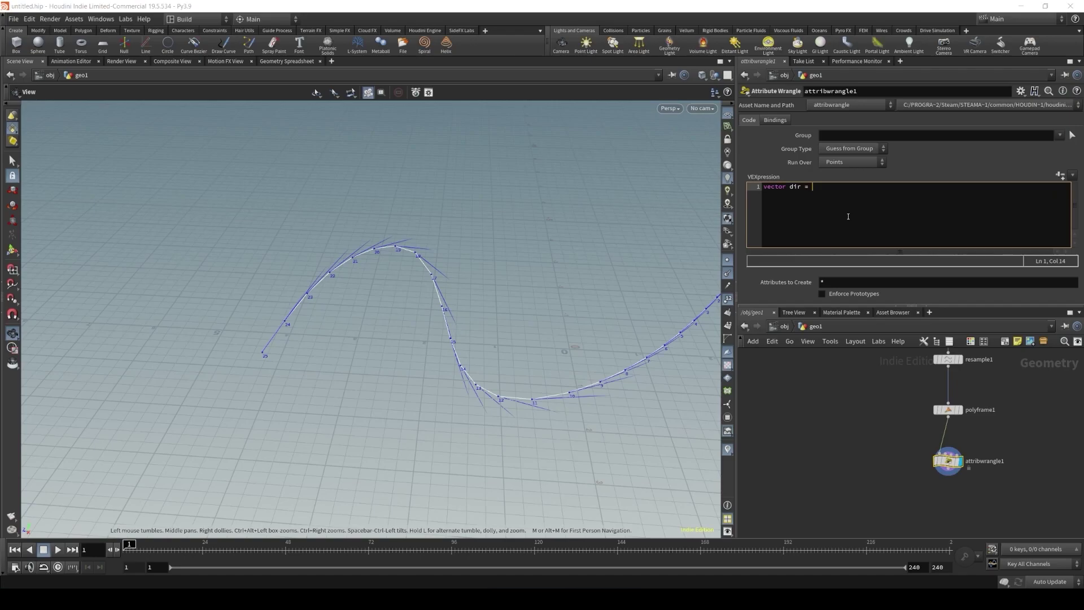
type("@N;")
key("Return")
key("Return")
Add the wrangle code line v@right = normalize(cross({0,1,0}, dir)); to compute the sideways vector of each point.
type("v@right = ")
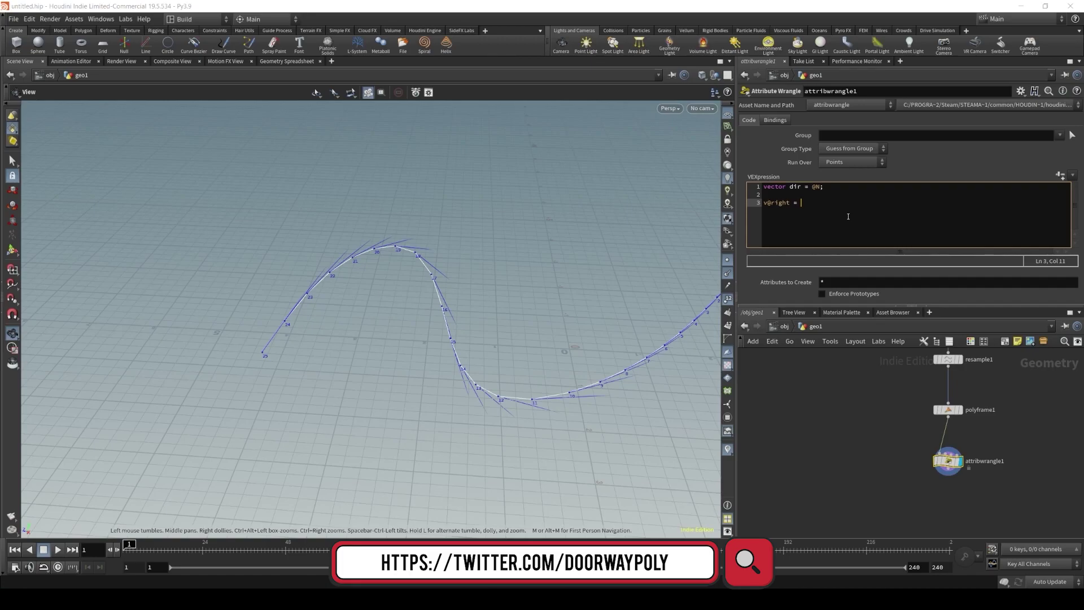
type("normali")
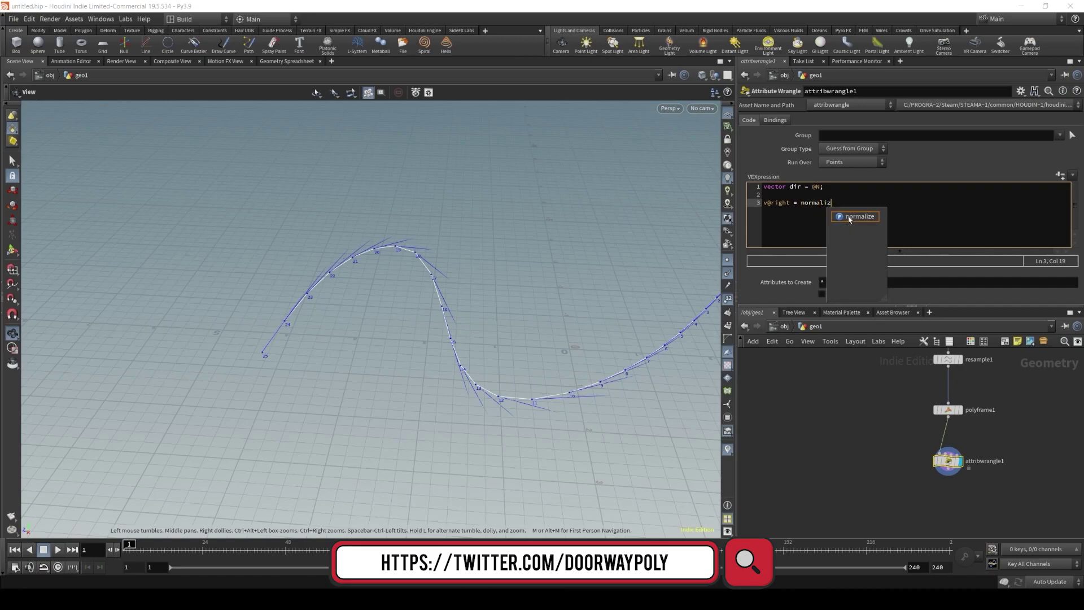
type("z")
left_click(849, 218)
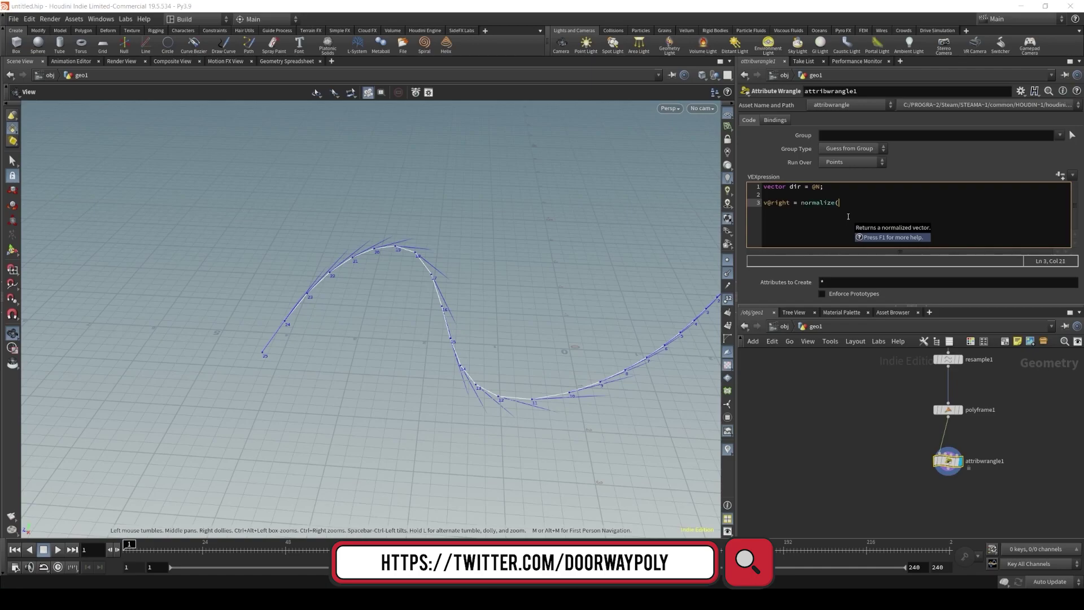
key("F1")
type("ross")
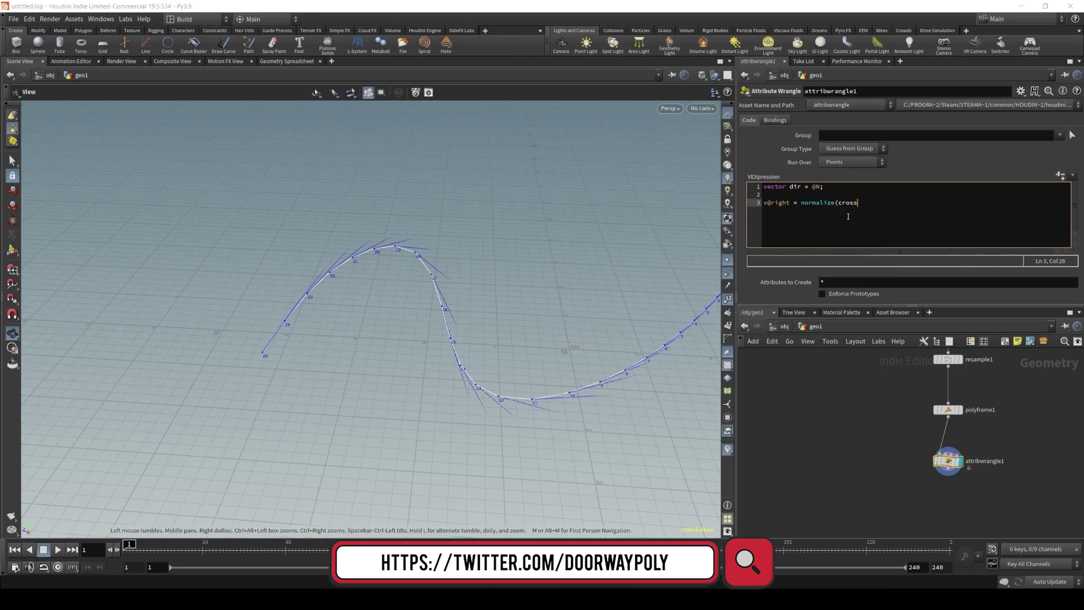
type("(")
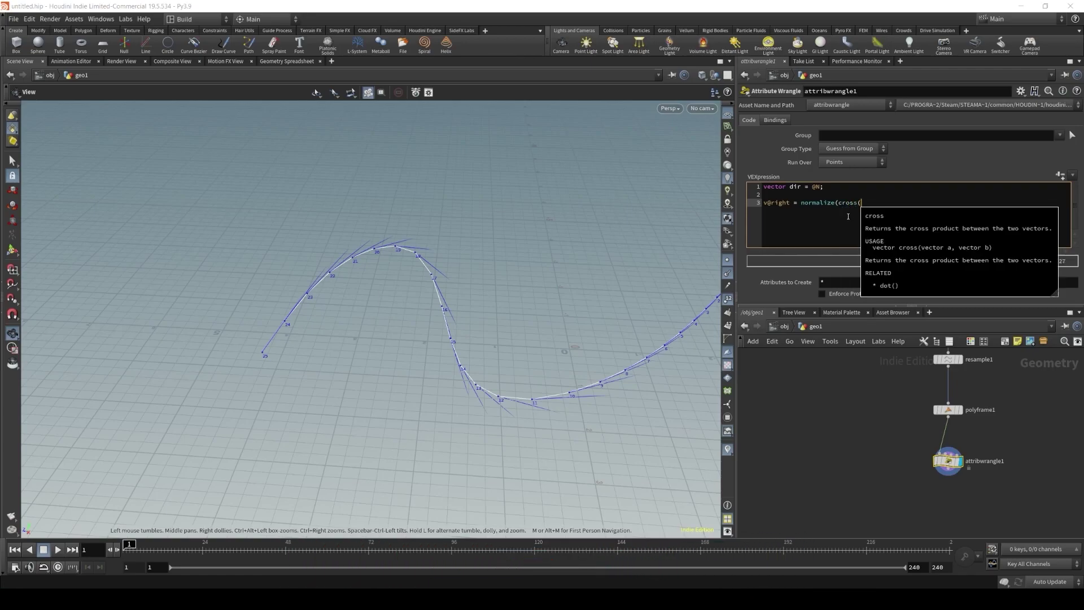
type("{0")
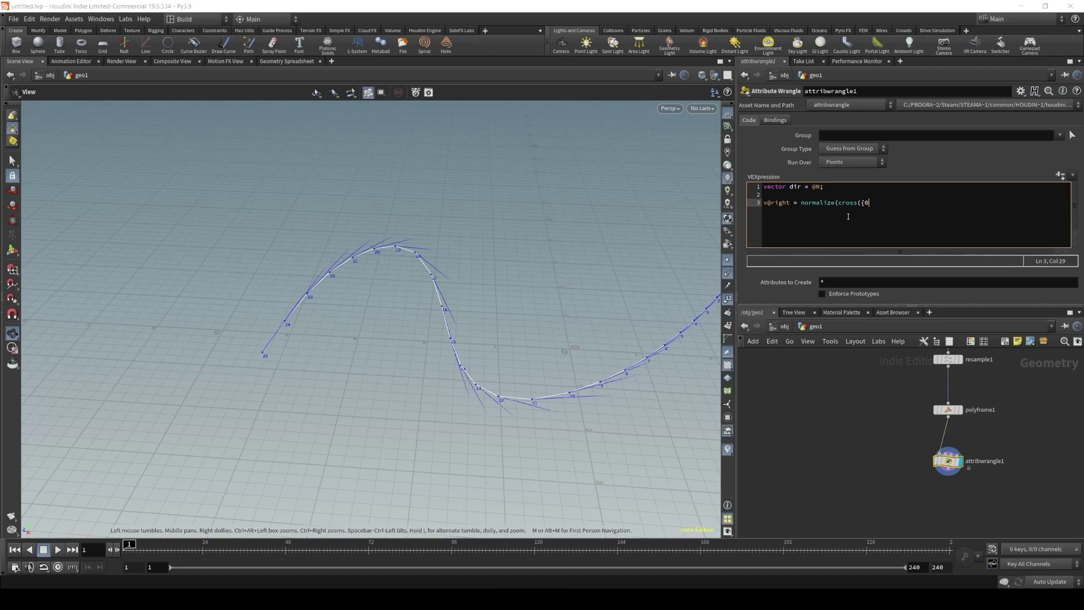
type(",1,0}")
key("Left")
key("Left")
key("Right")
key("Right")
key("Right")
type("));\\")
key("Return")
key("BackSpace")
key("BackSpace")
key("Return")
left_click(1017, 495)
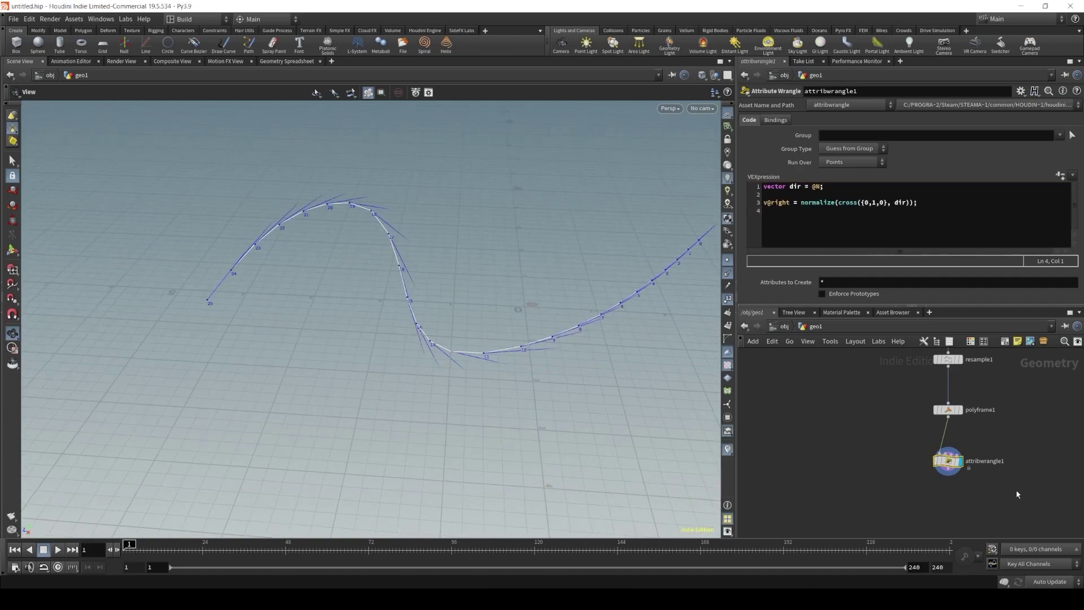
Create a visualizer for the right attribute from the wrangle's node info and close the info window.
mouse_move(949, 466)
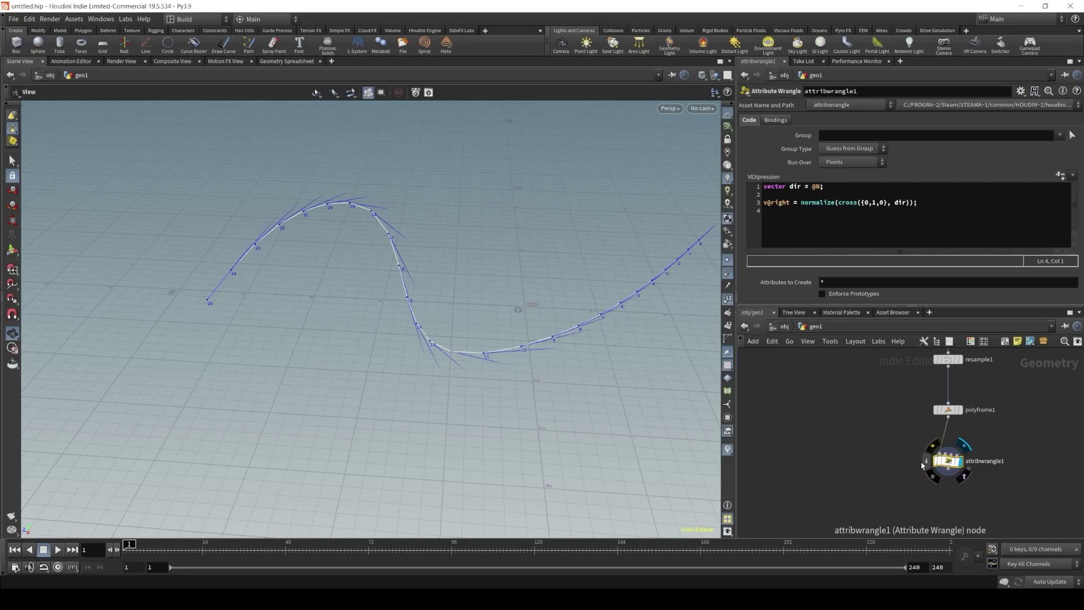
left_click(928, 462)
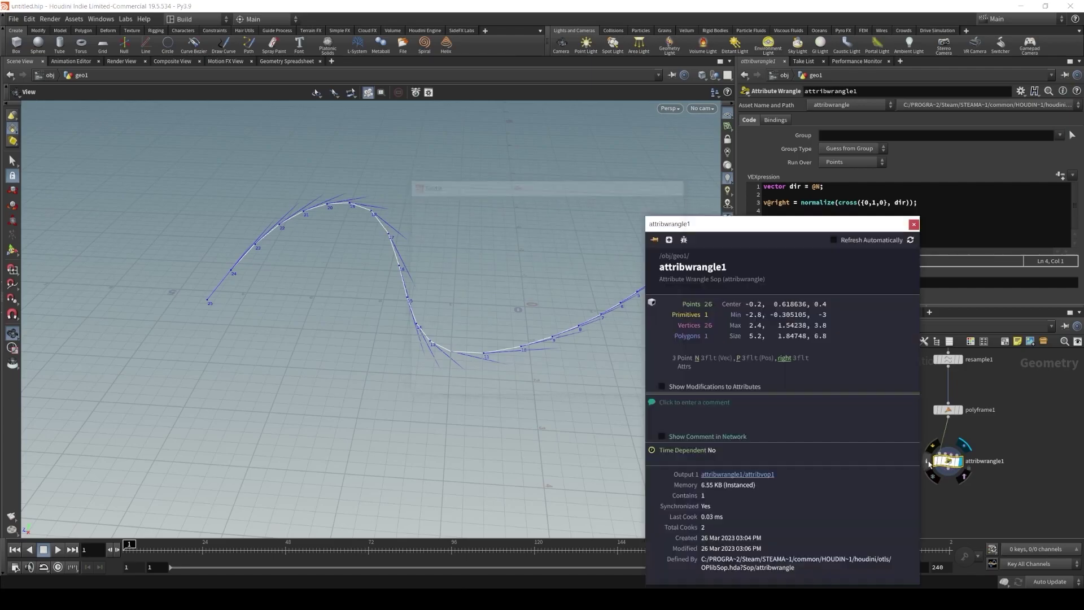
left_click(785, 359)
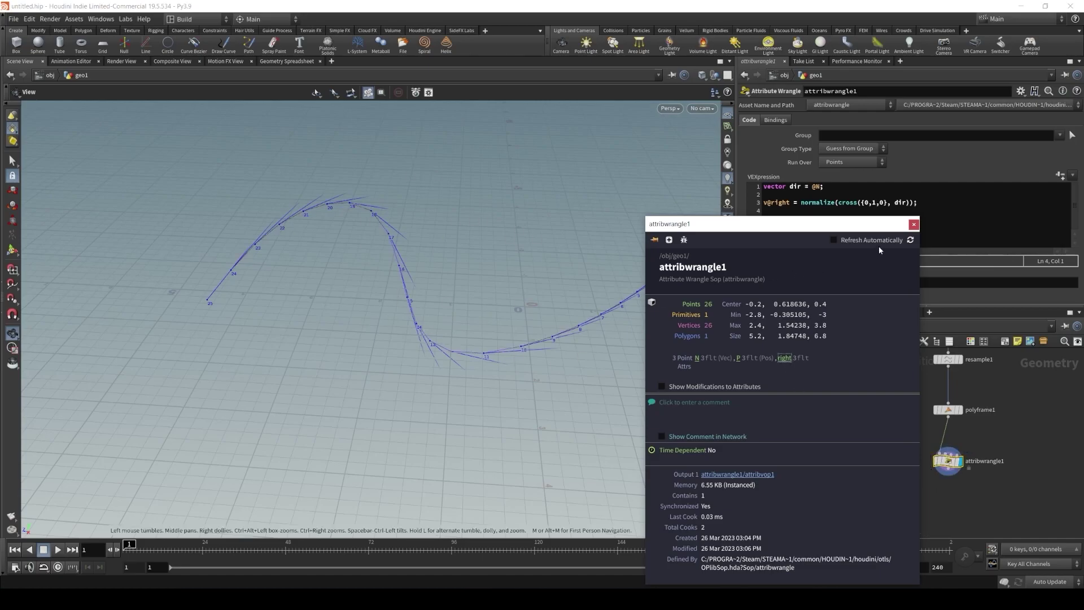
left_click_drag(898, 226, 566, 162)
left_click(587, 161)
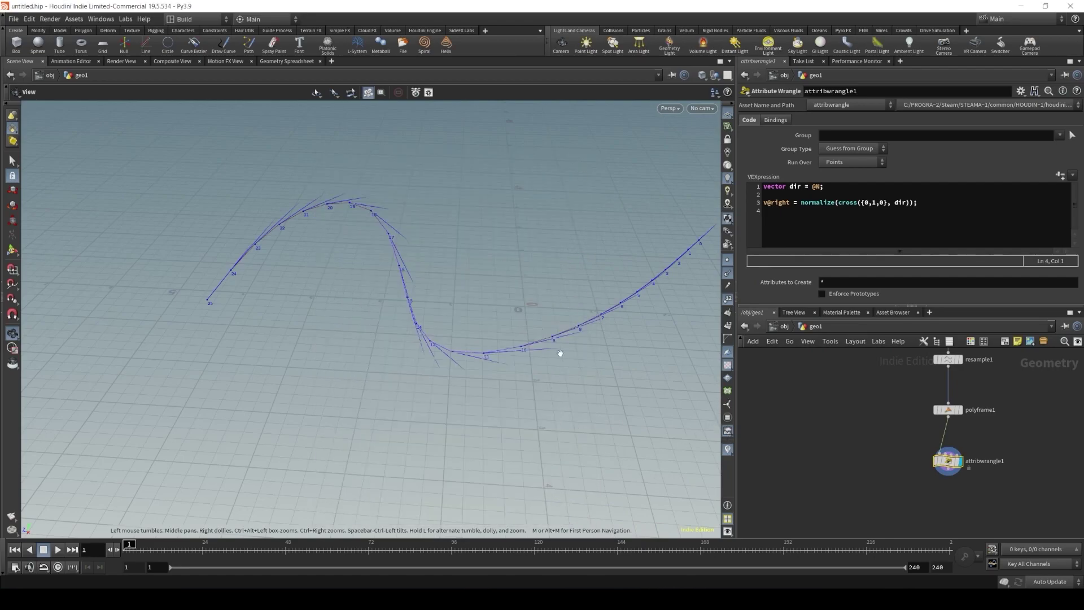
Edit the scene's right visualizer, setting its type to Marker and its style to Vector.
left_click(727, 451)
left_click(728, 451)
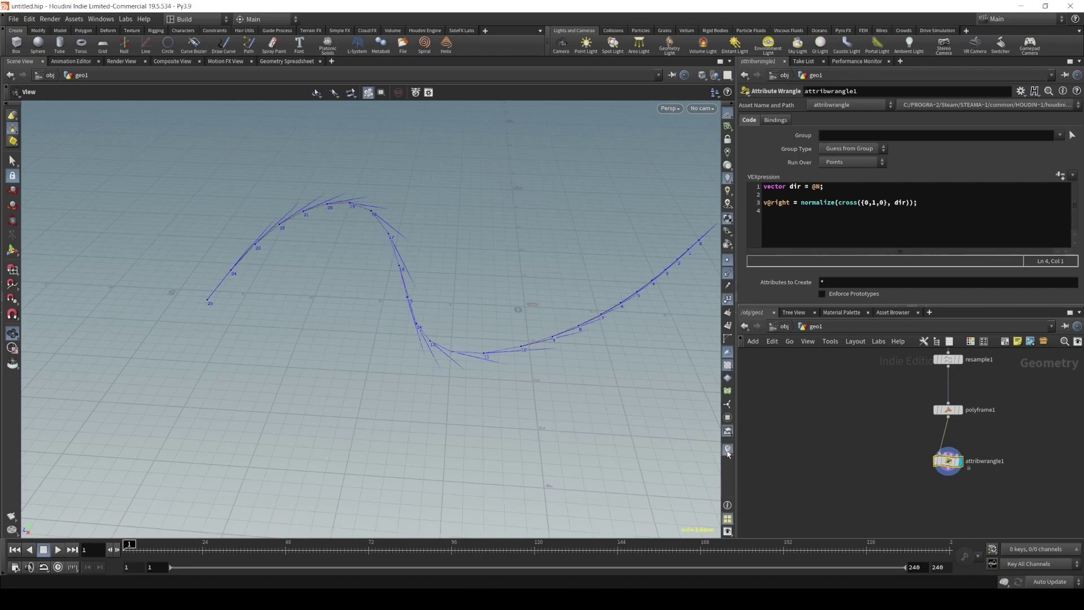
right_click(728, 450)
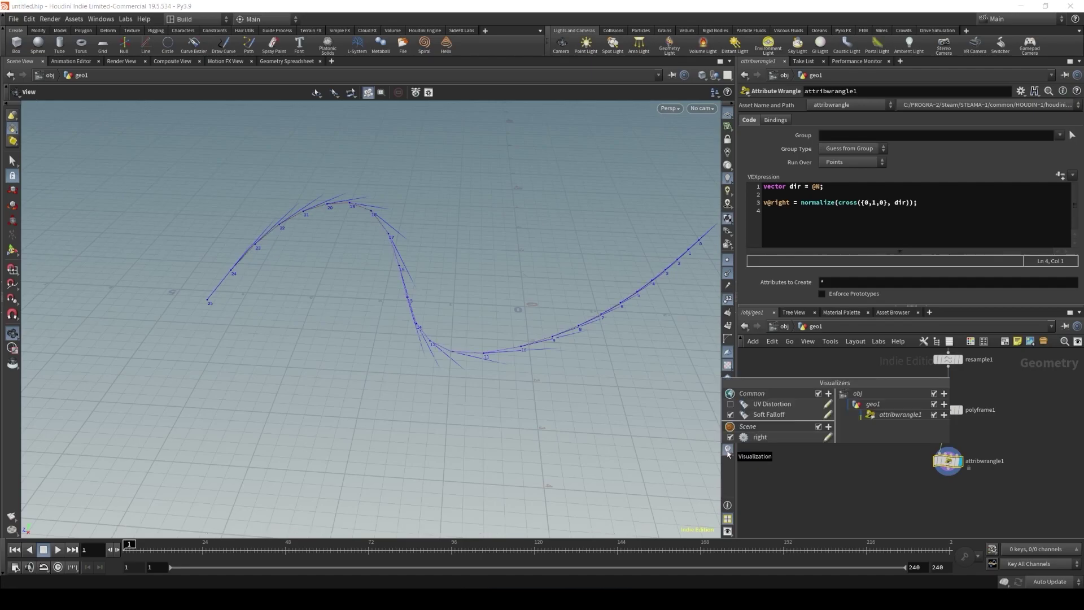
left_click(827, 438)
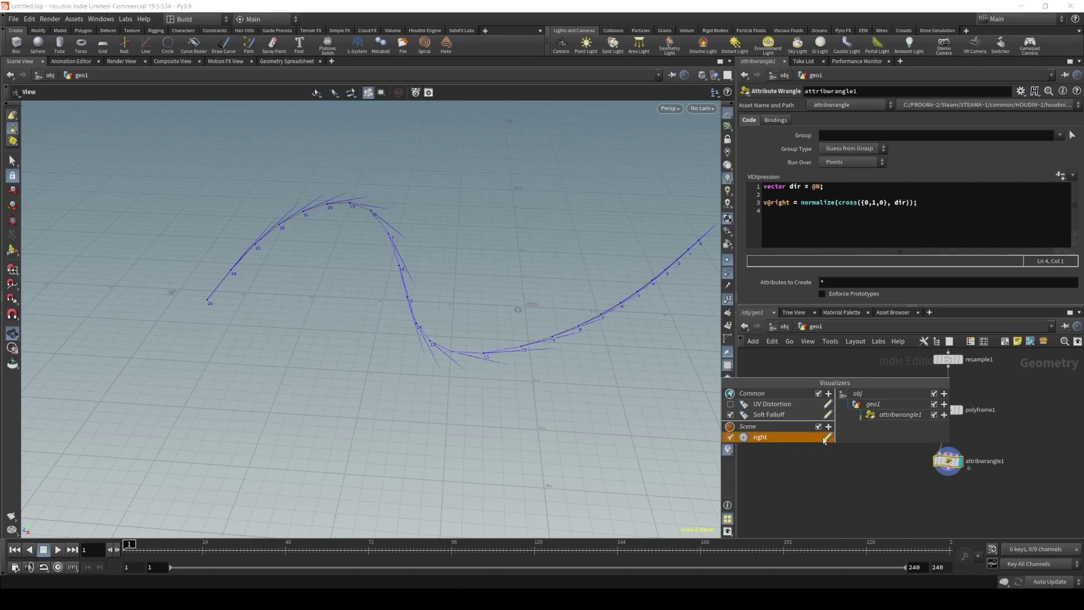
left_click(827, 438)
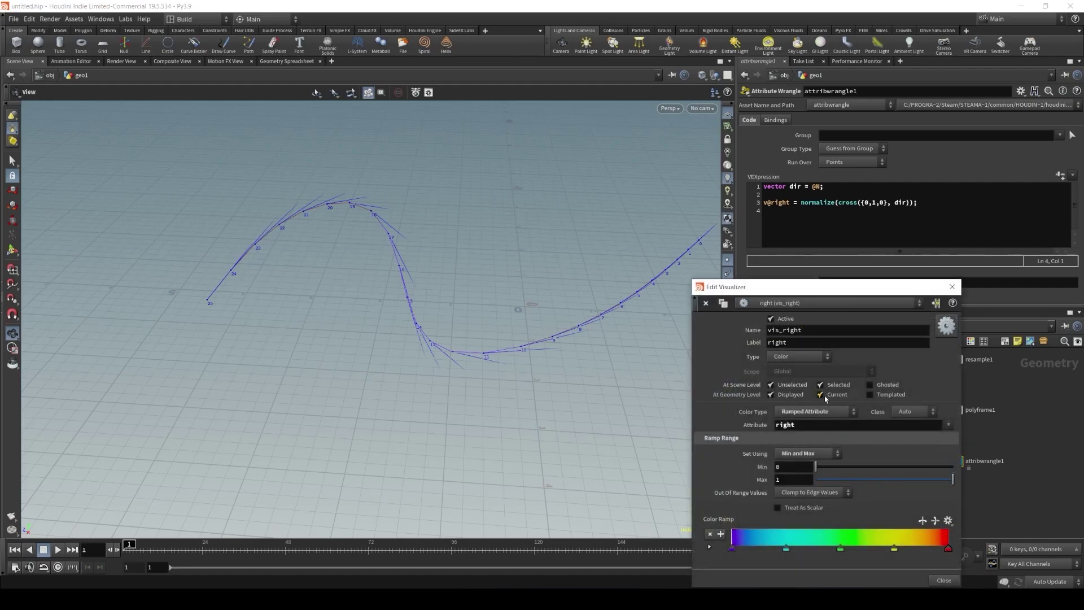
left_click_drag(813, 285, 617, 171)
left_click(592, 238)
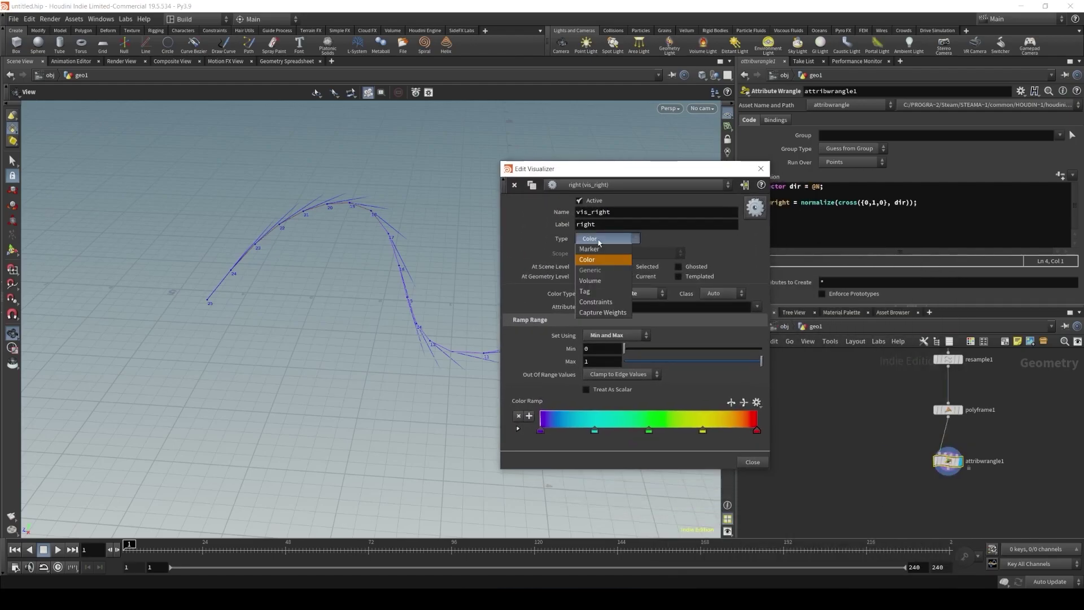
left_click(594, 254)
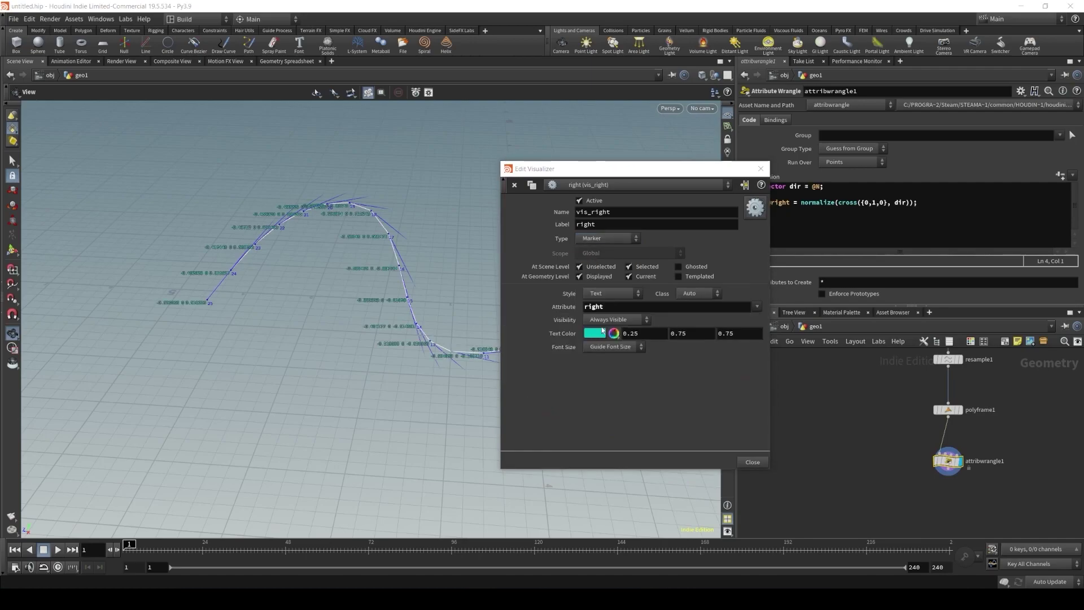
left_click(610, 295)
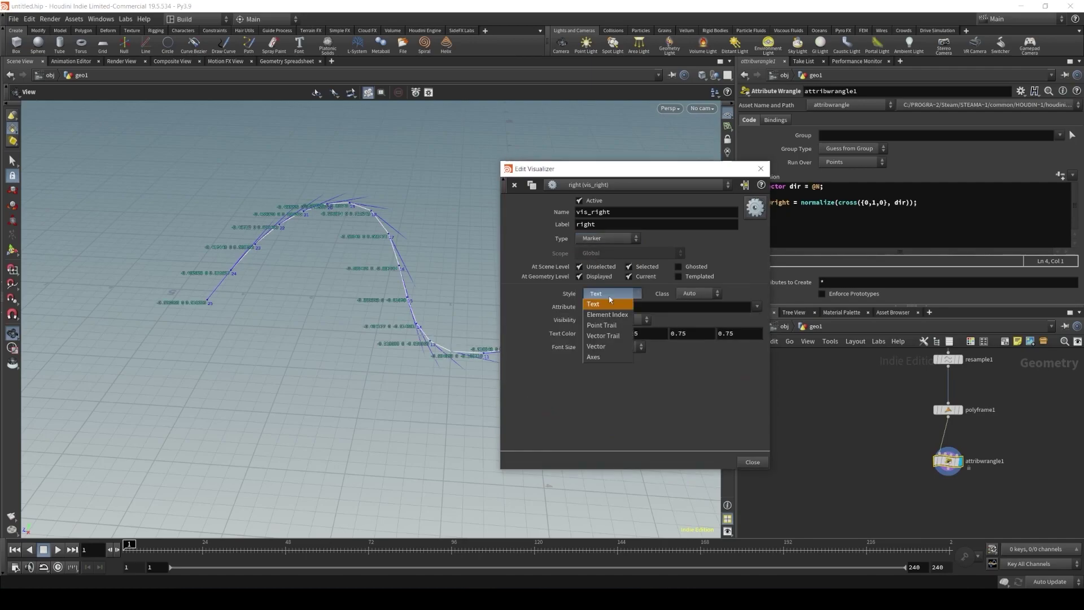
left_click(598, 346)
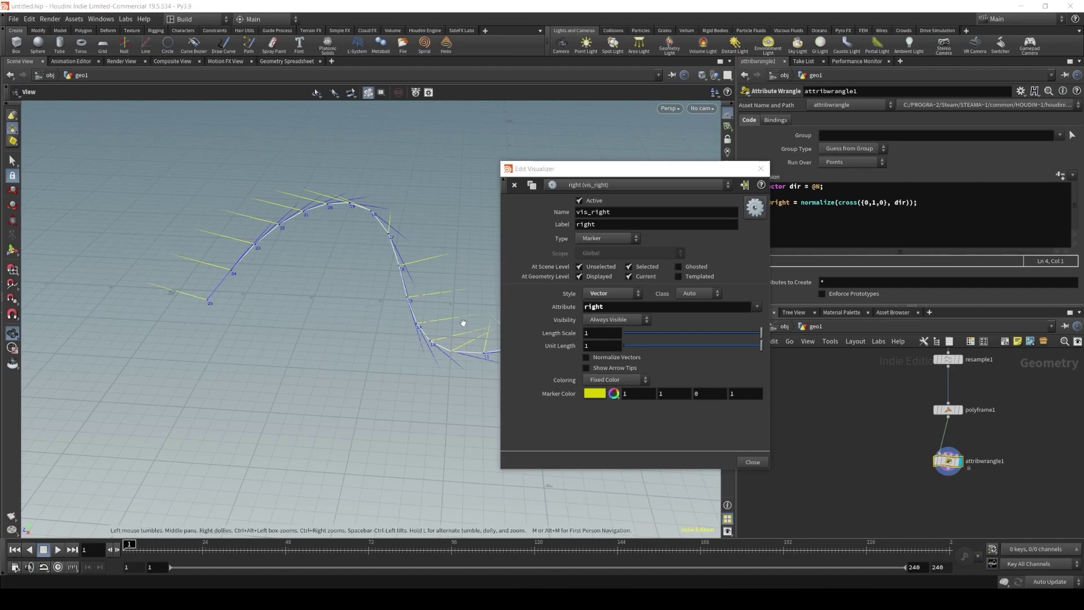
Set the right visualizer's marker color to red (1, 0, 0) and close the color editor.
left_click(602, 393)
left_click(565, 321)
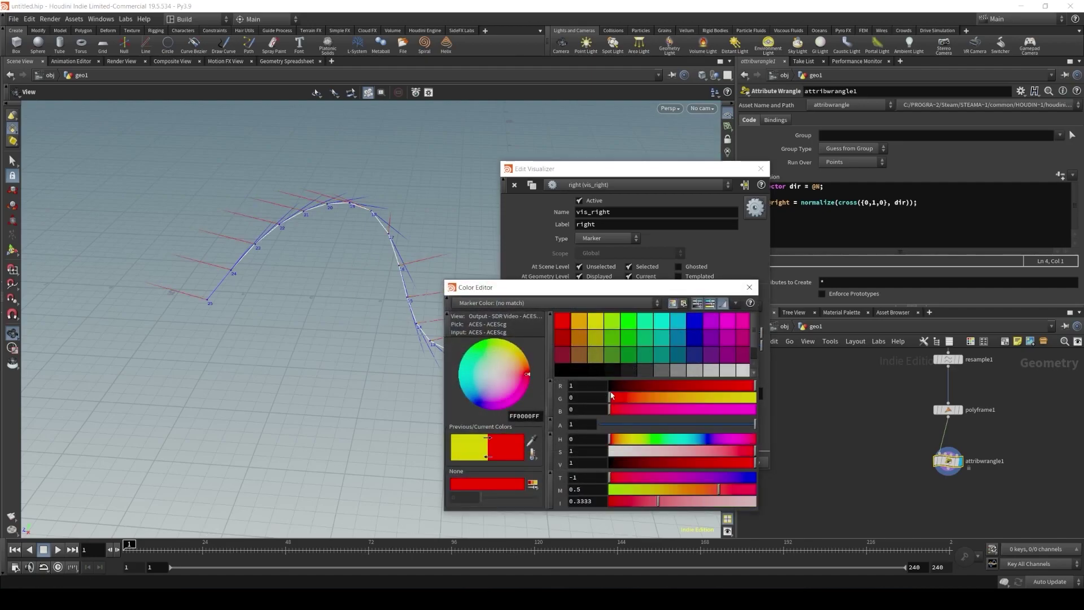
left_click(749, 287)
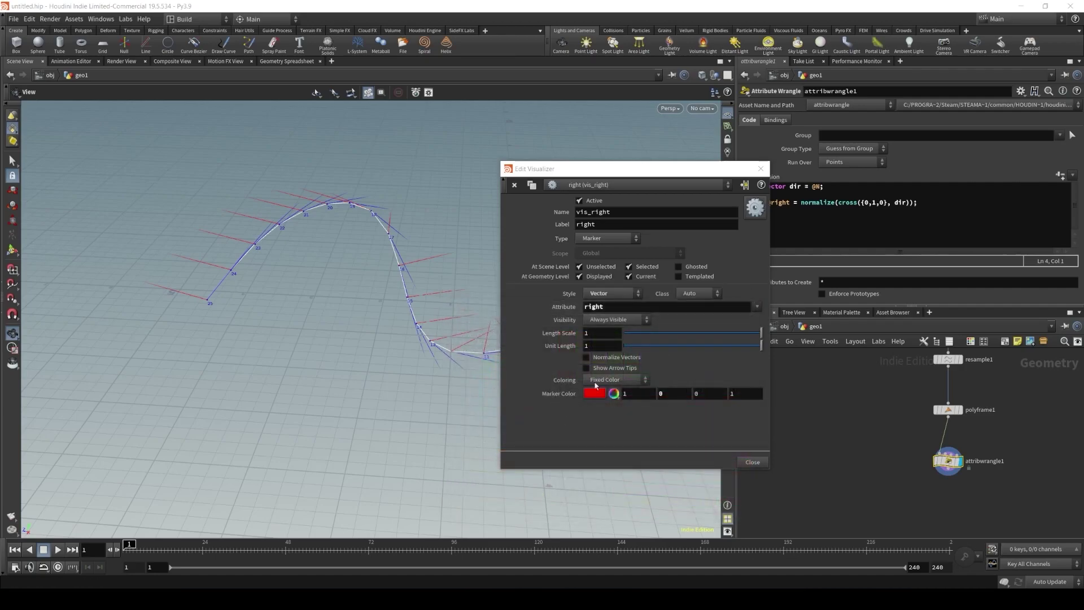
Close the visualizer editor and add the wrangle code line v@up = cross(@N, v@right); below the right vector line.
left_click(760, 168)
left_click_drag(452, 316, 373, 349)
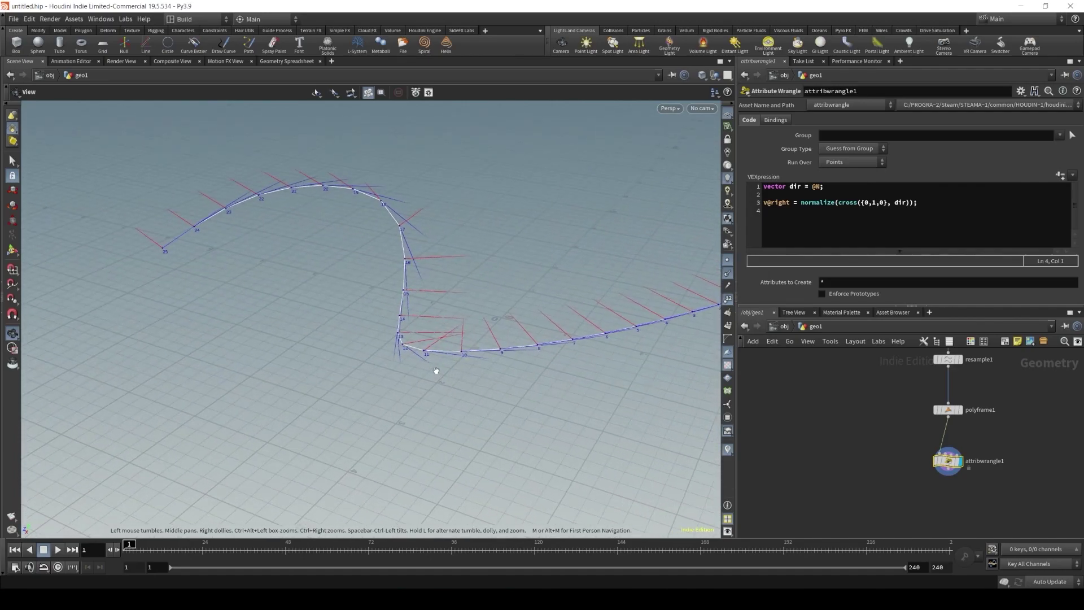
left_click(933, 205)
key("Return")
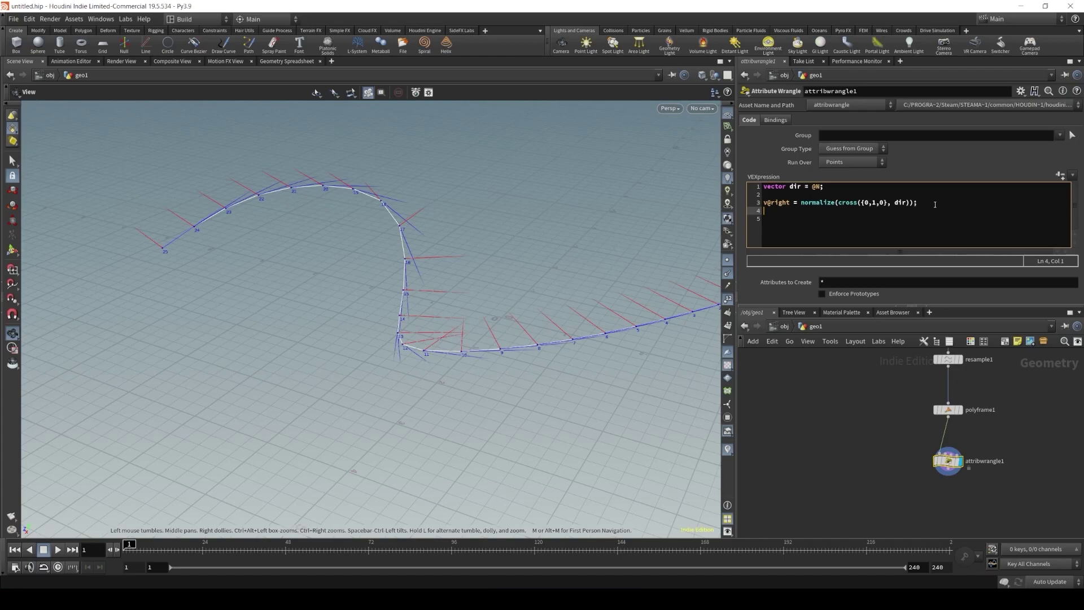
type("v@up = cro")
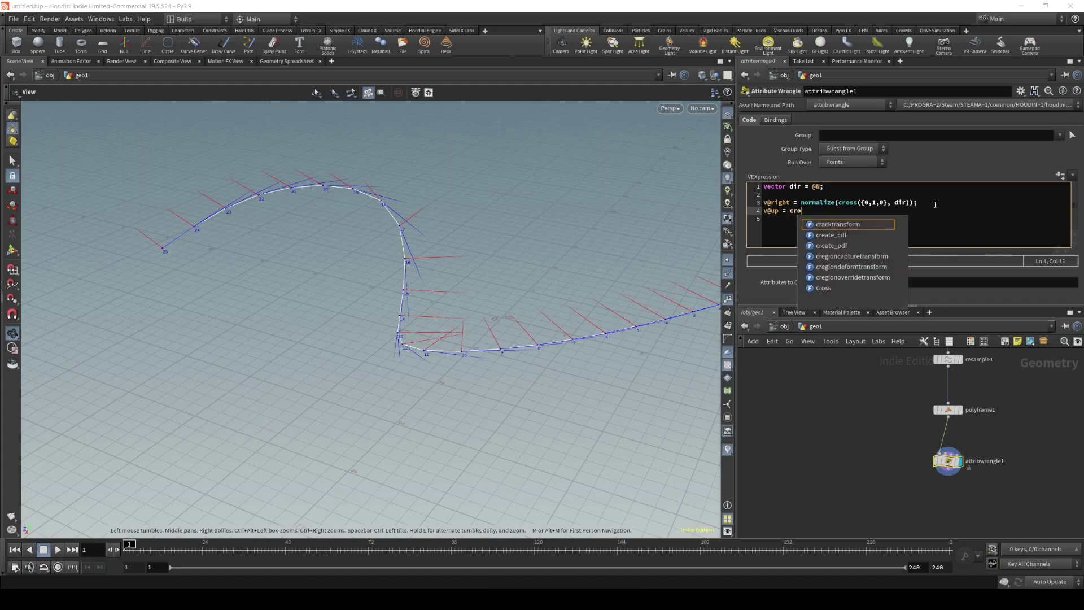
type("ss(")
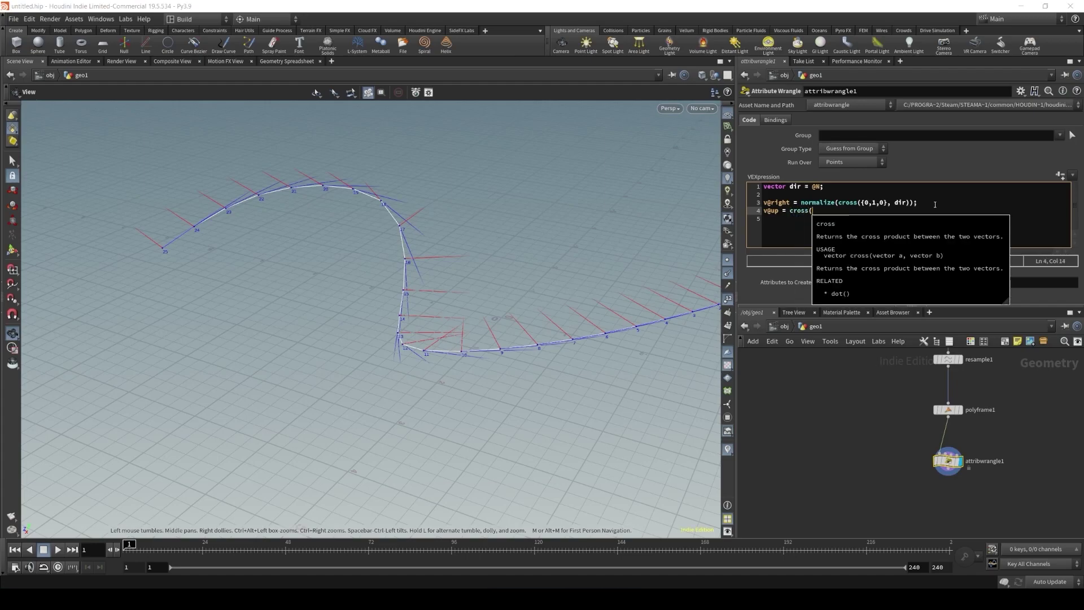
type("@")
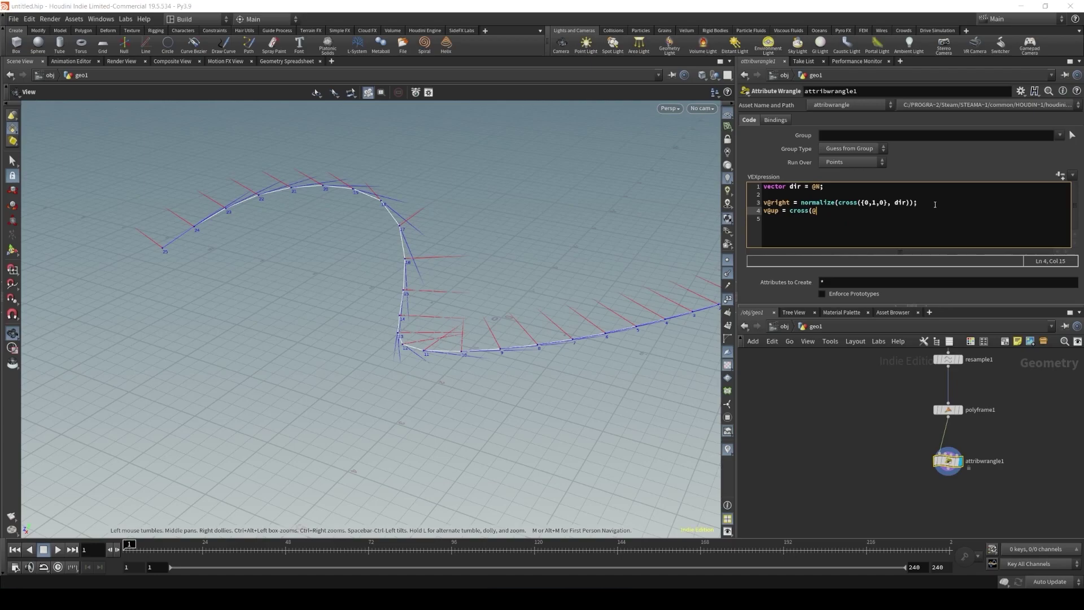
type("N, v@right);")
key("Return")
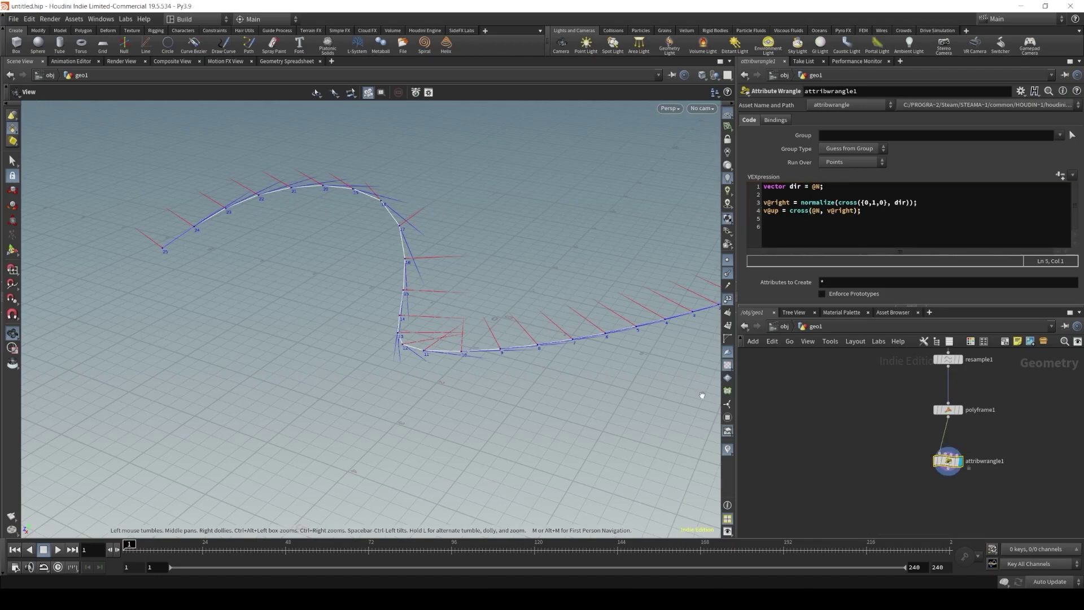
Create a visualizer for the up attribute from the wrangle's node info and close the info window.
left_click(926, 461)
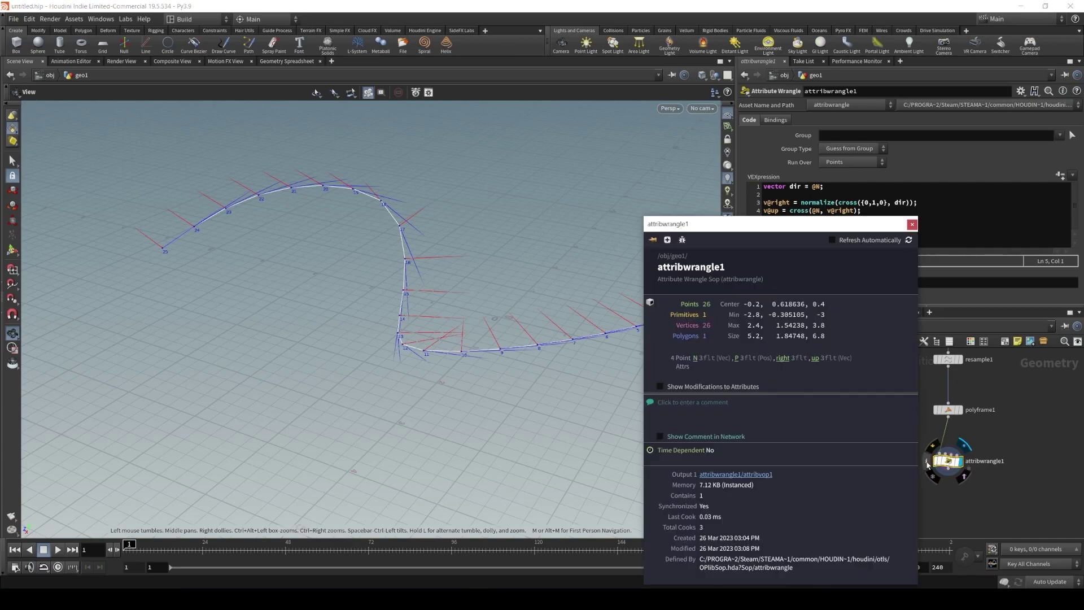
left_click(815, 358)
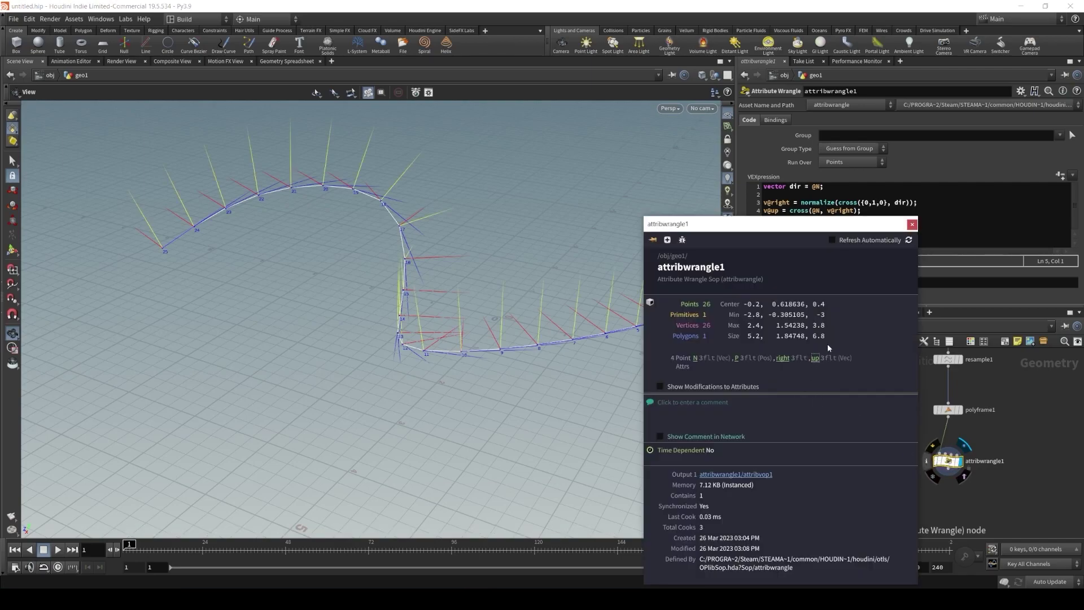
left_click(912, 224)
middle_click_drag(456, 311, 403, 307)
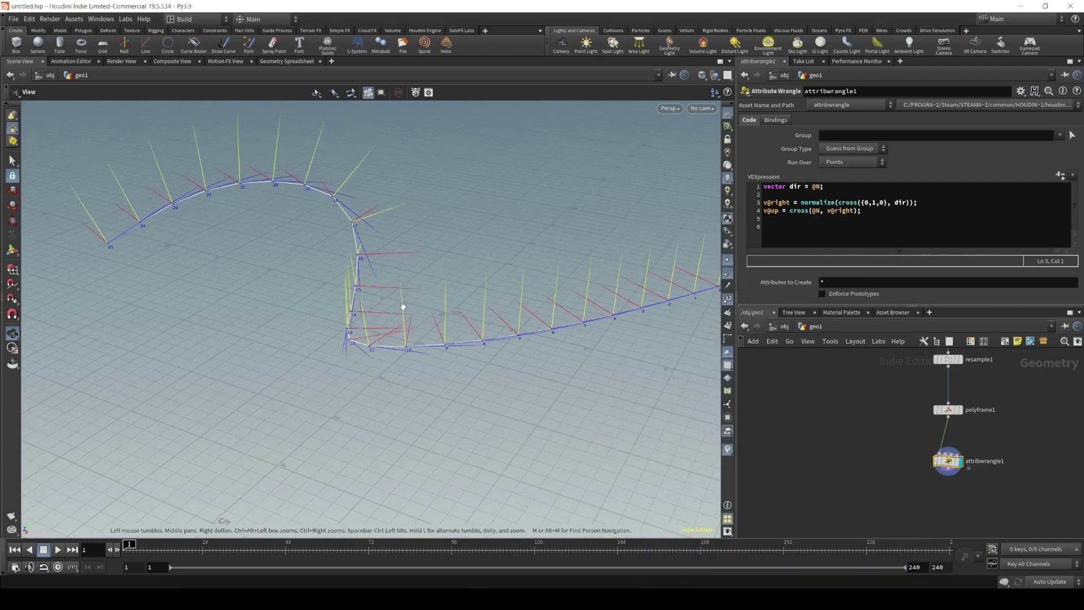
left_click_drag(403, 307, 551, 371)
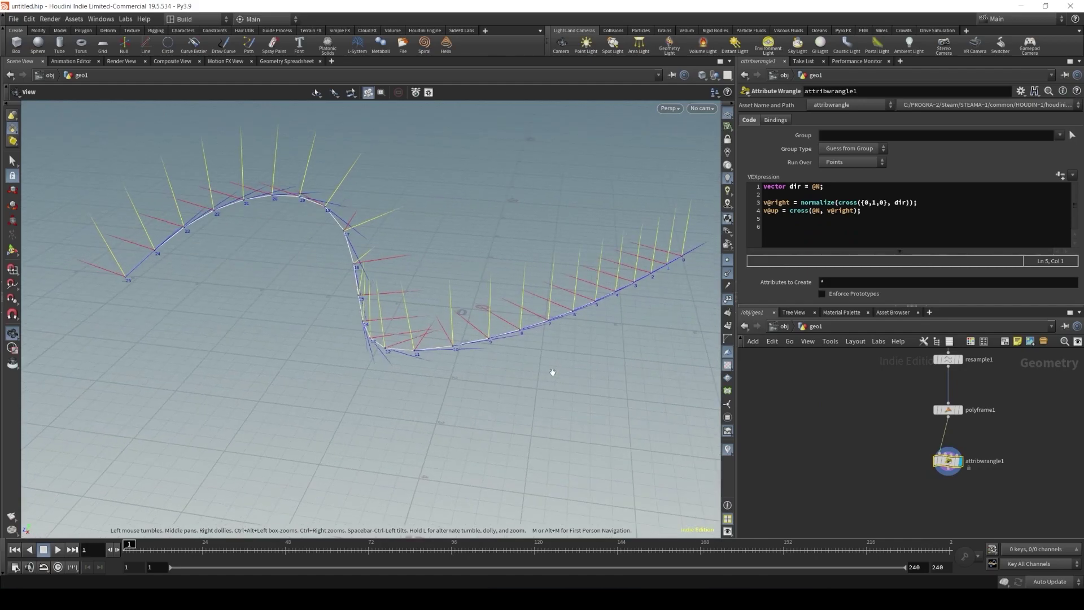
Set the scene's up visualizer marker color to green (0, 1, 0) and close its editing windows.
left_click(728, 450)
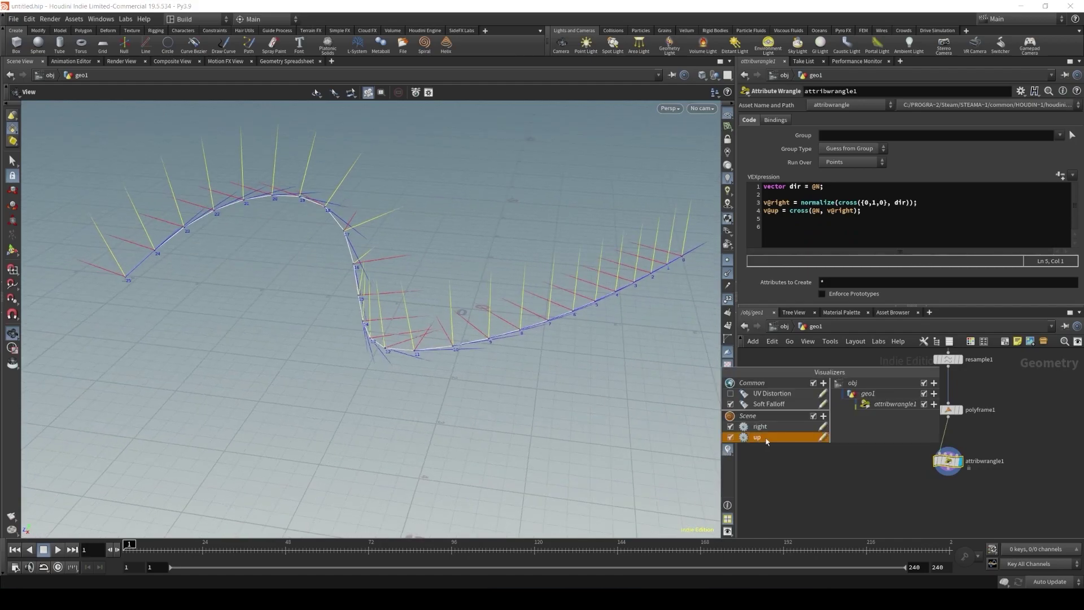
left_click(823, 438)
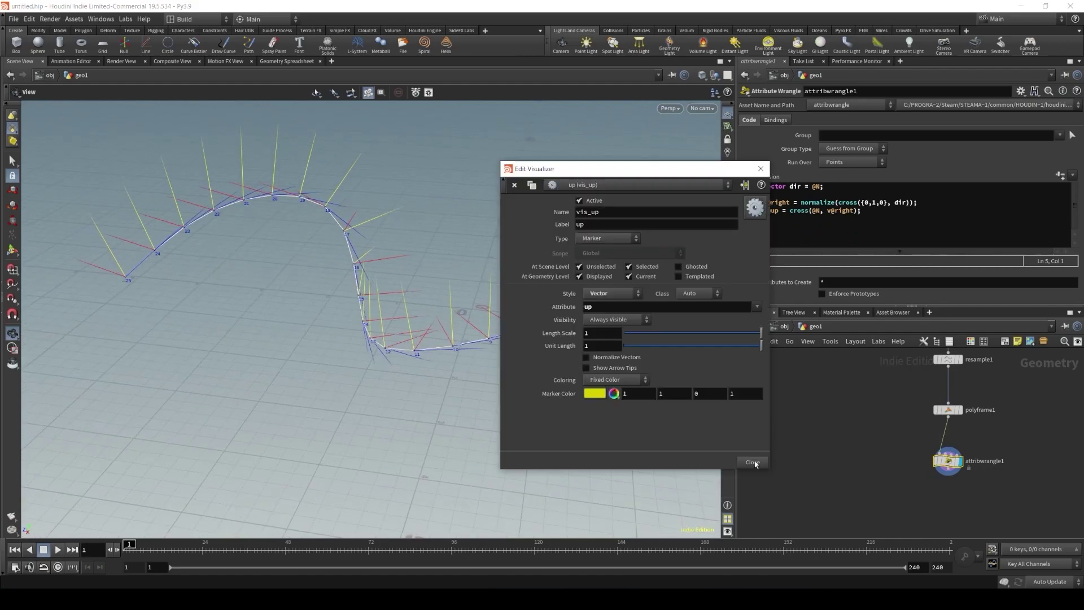
left_click(602, 394)
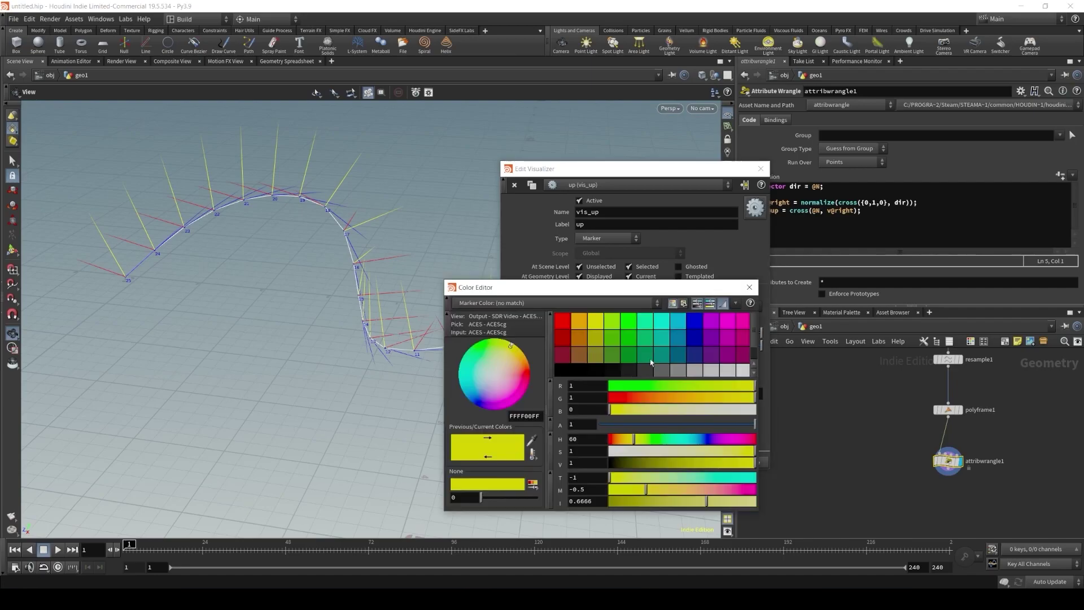
left_click(623, 324)
left_click(749, 286)
mouse_move(353, 328)
middle_mouse_down()
mouse_move(309, 331)
mouse_move(330, 339)
middle_mouse_up()
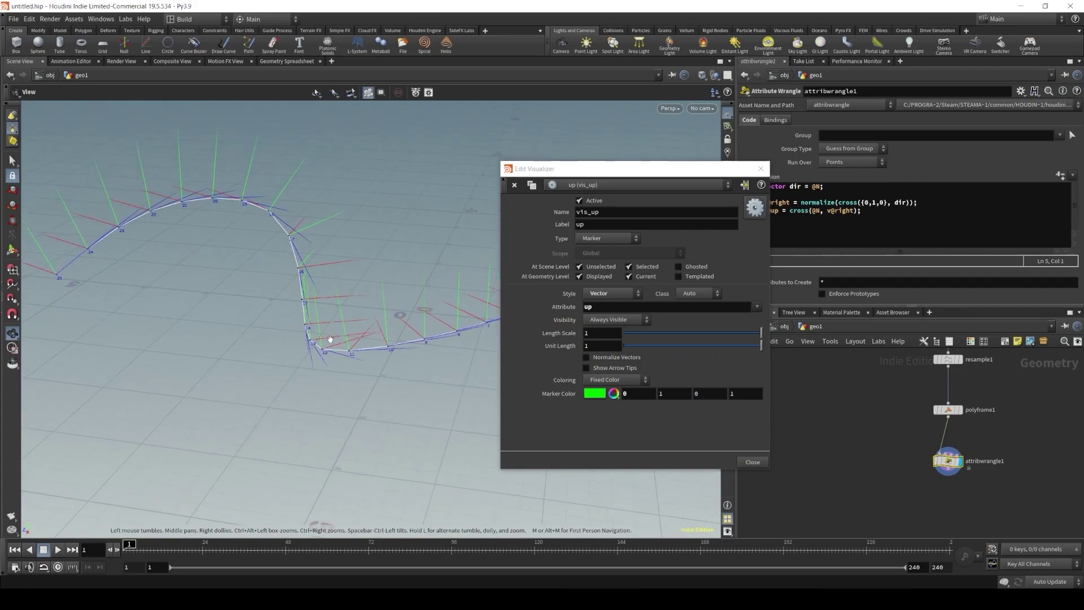
left_click_drag(300, 397, 402, 345)
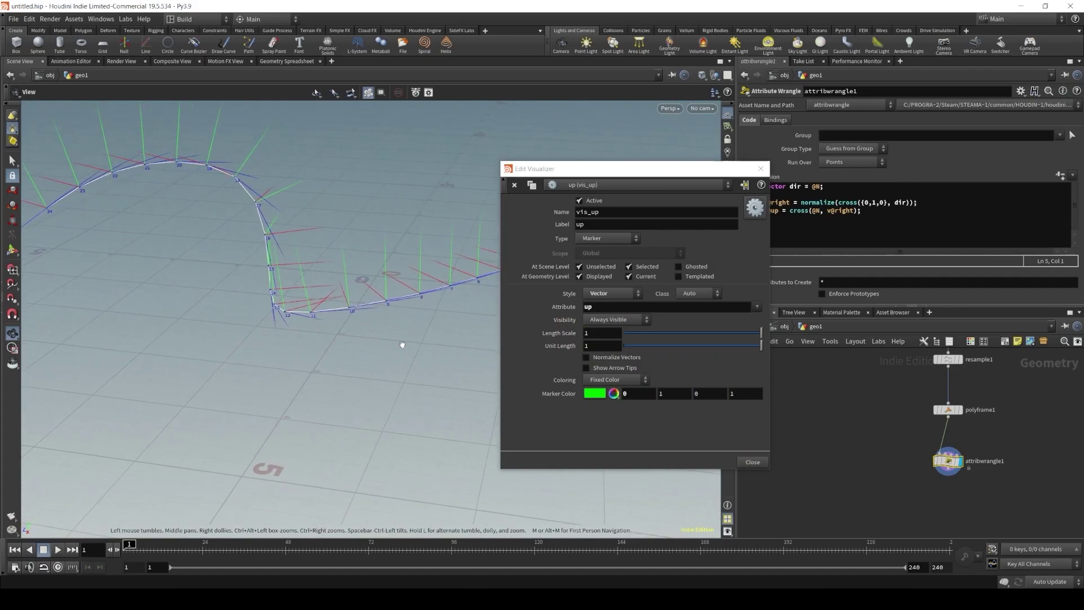
left_click_drag(751, 169, 655, 179)
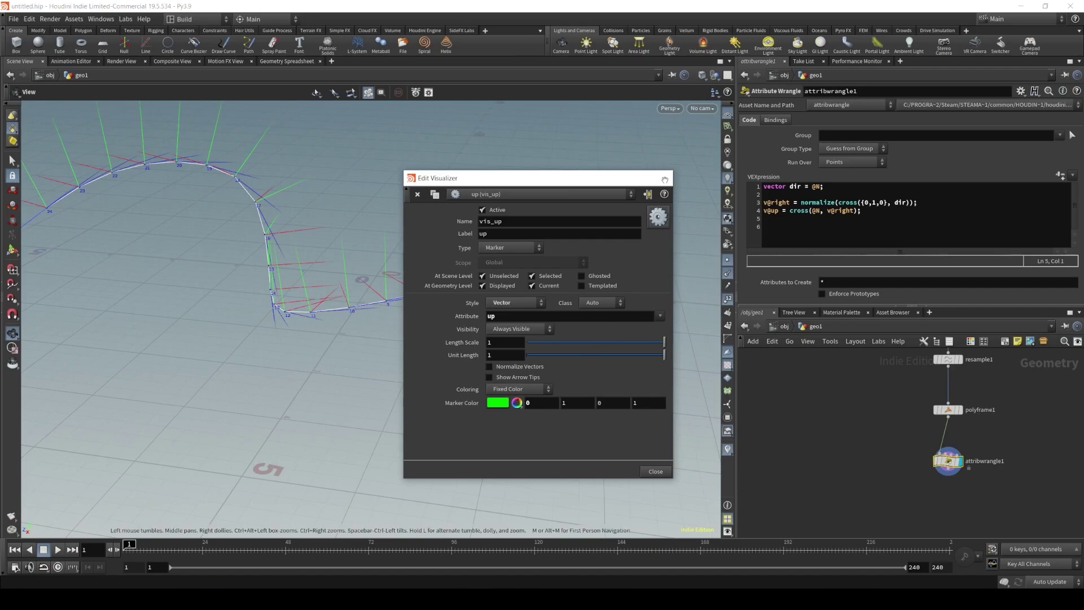
Add the wrangle code lines @N = v@up; and v@up = dir; below the up vector line and apply the code.
left_click(870, 214)
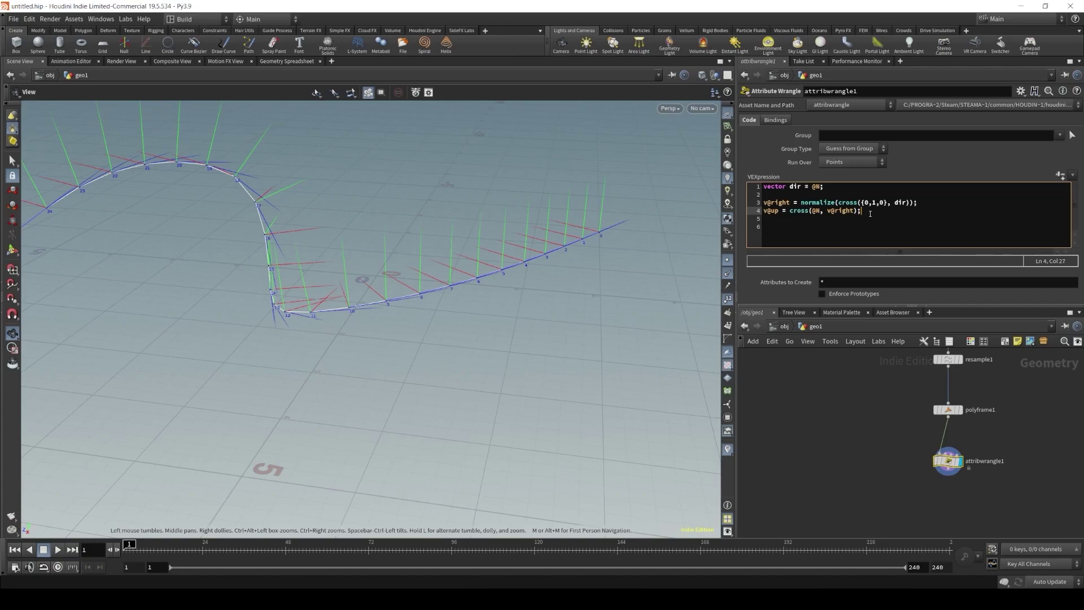
key("Return")
type("@N = v@up")
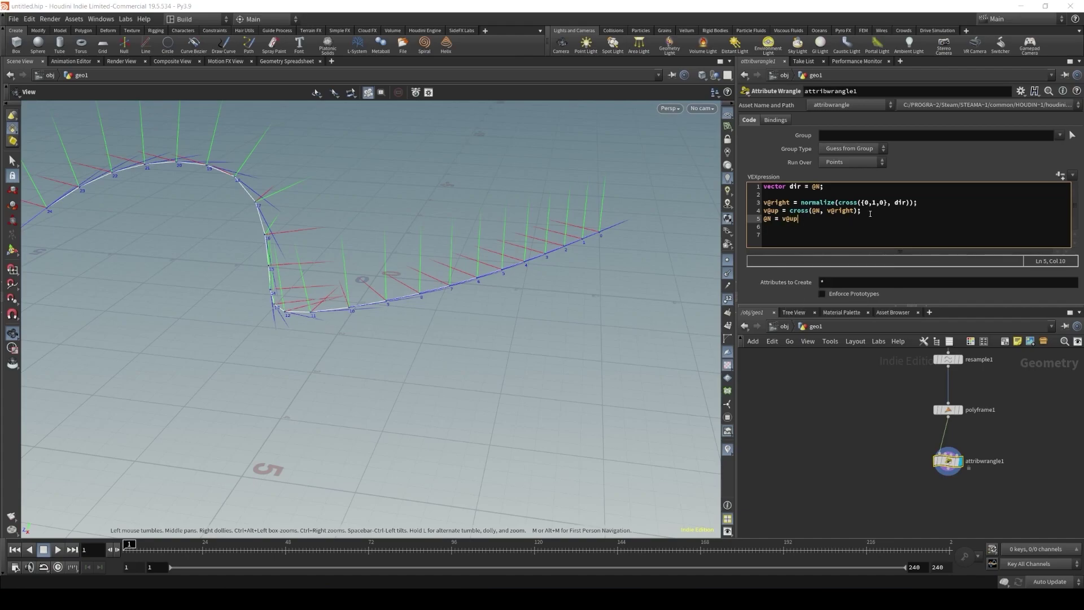
type(";")
key("Return")
type("v")
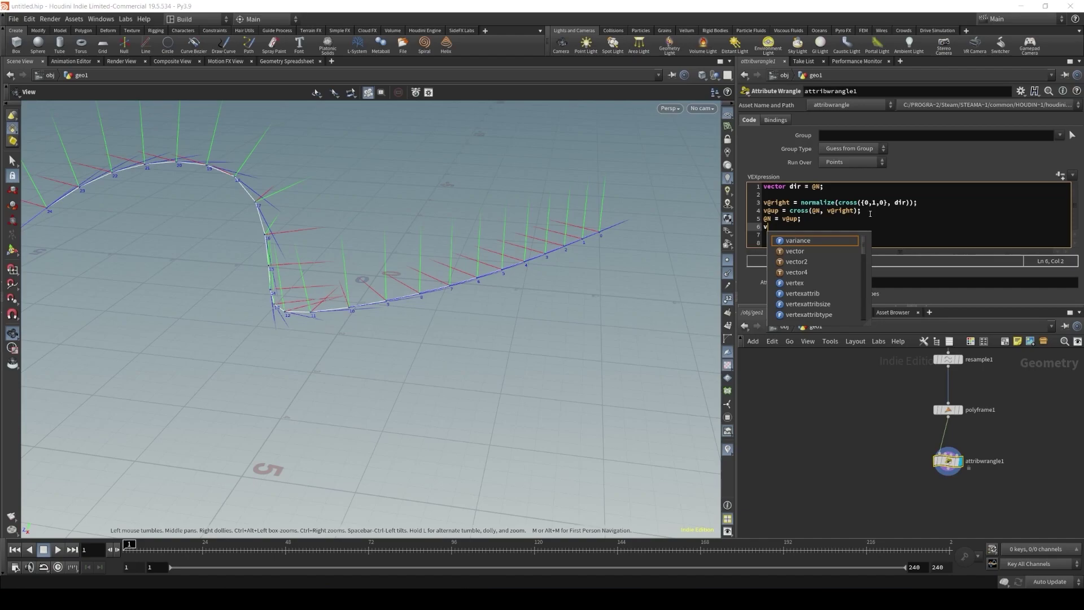
type("@u")
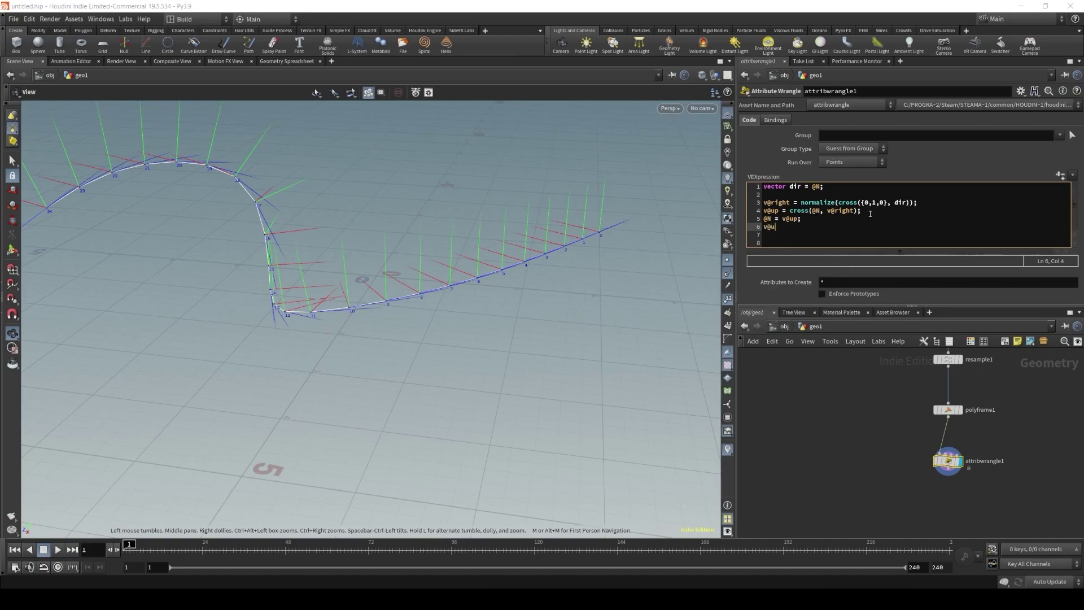
type("p = dir;")
left_click(933, 168)
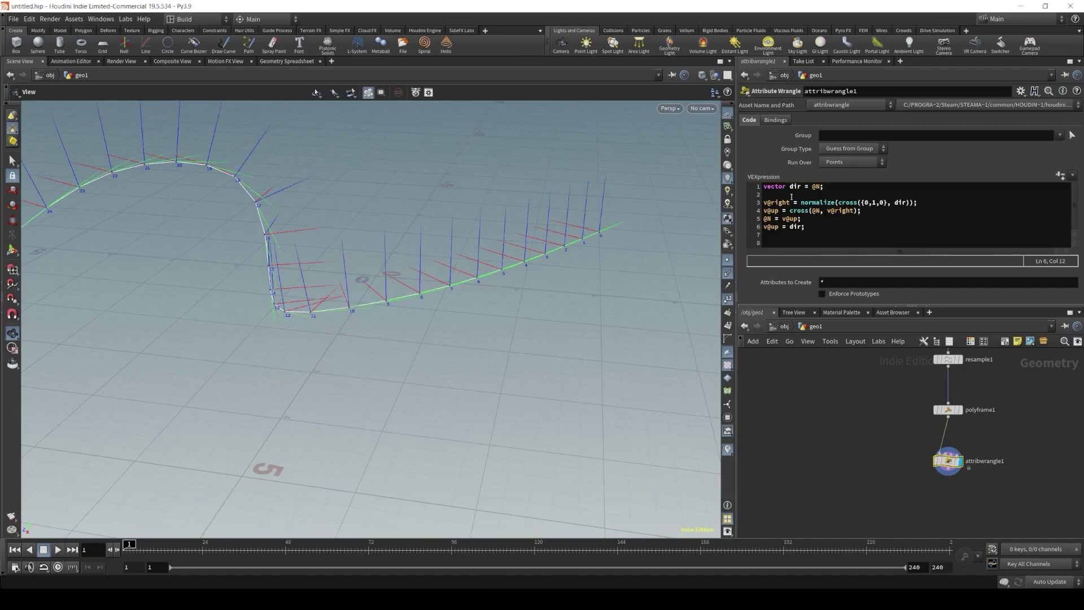
Add a Copy to Points node to the network below and beside the attribute wrangle.
left_click_drag(325, 293, 328, 333)
key("h")
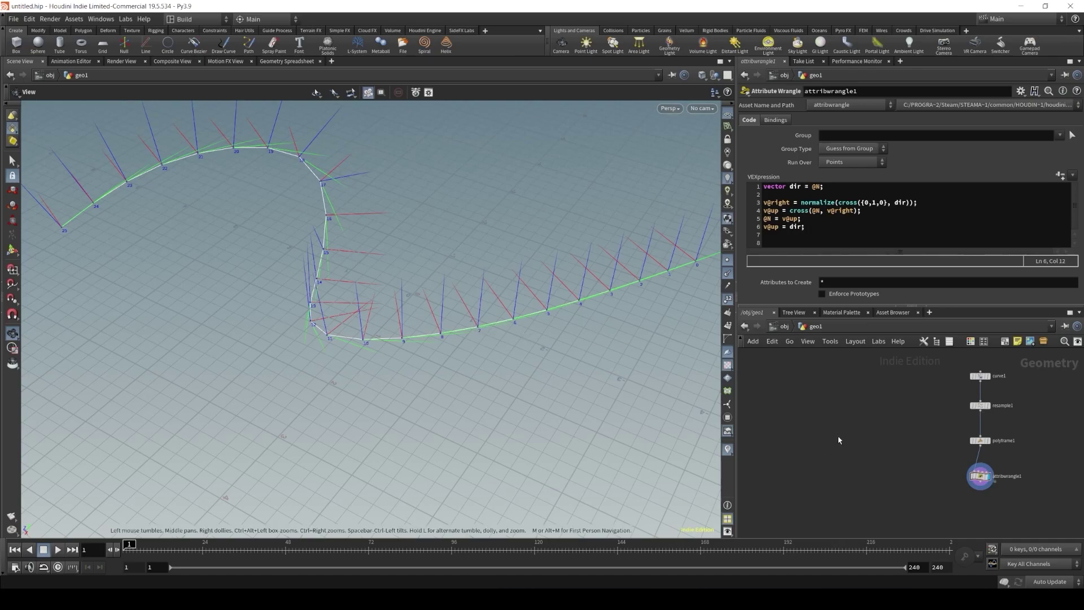
key("Tab")
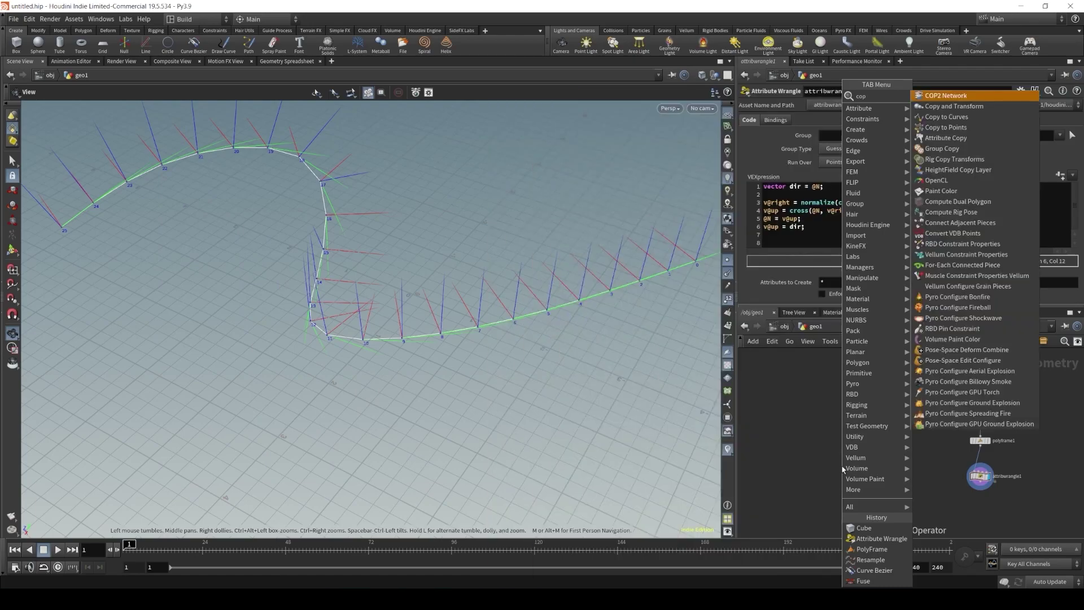
mouse_move(843, 468)
key("Down")
key("Down")
key("Return")
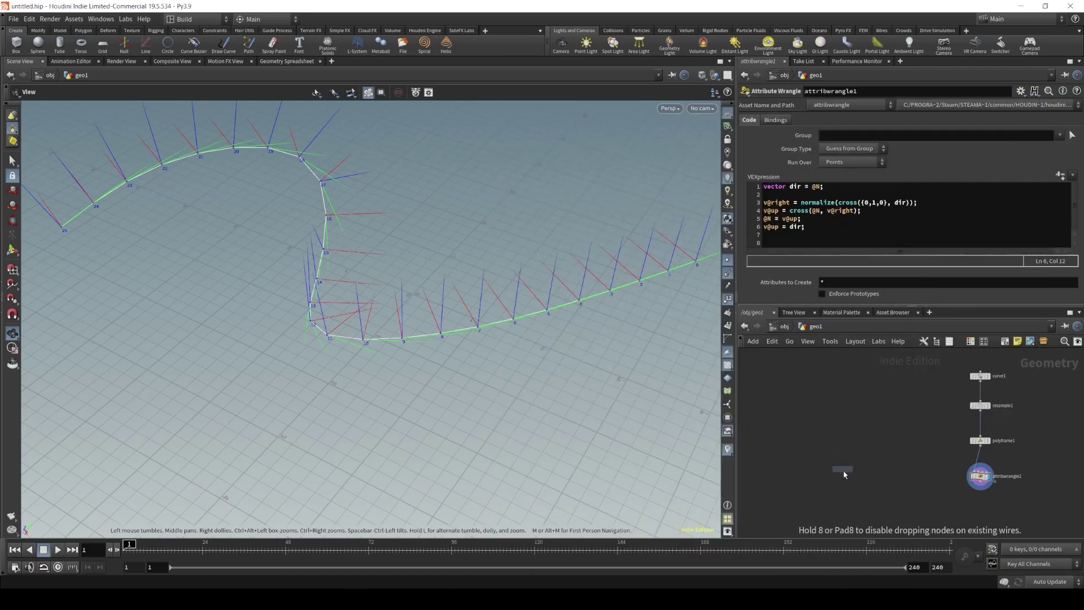
left_click(924, 507)
Add a Cube (box) node in the empty network area beside the curve's node chain.
key("Tab")
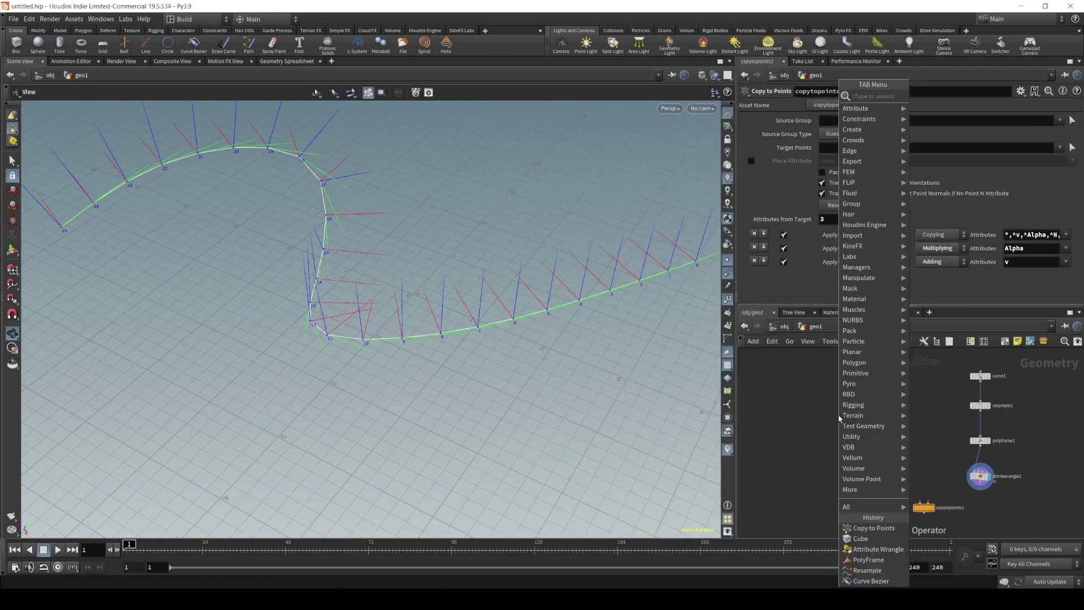
type("cube")
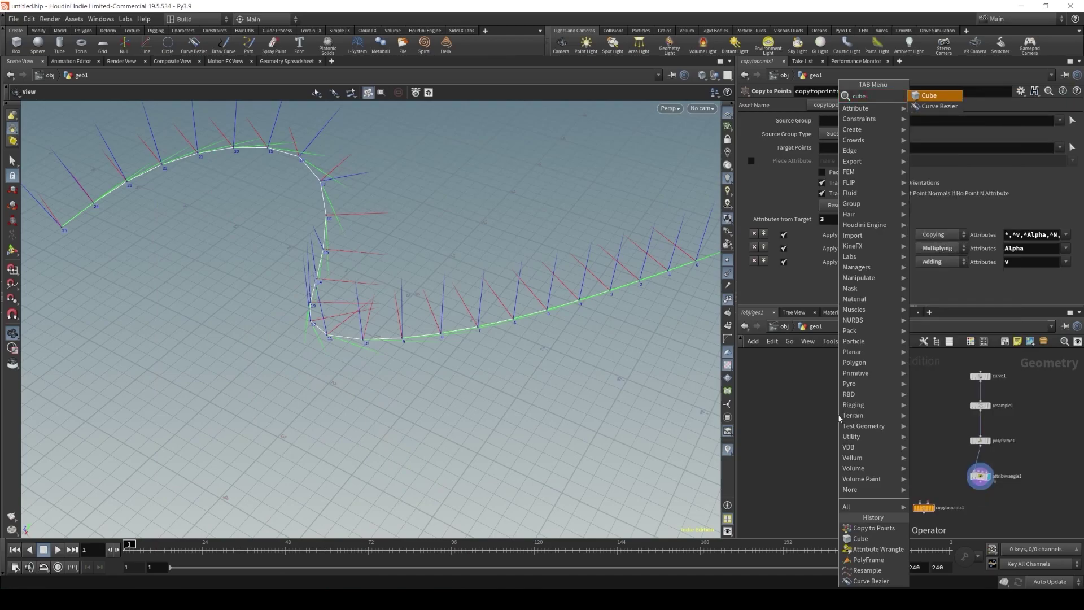
key("Return")
left_click(839, 419)
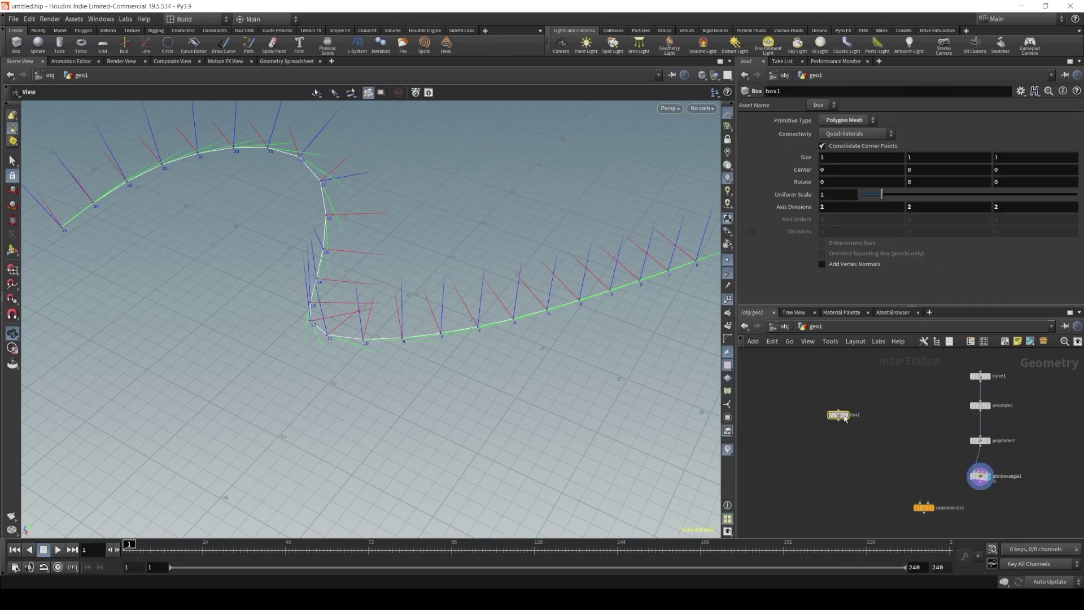
Display the box and set its size to 0.1 in X and 0.1 in Z, then shift its node slightly away from the curve chain.
left_click(836, 157)
type("0.1")
key("Tab")
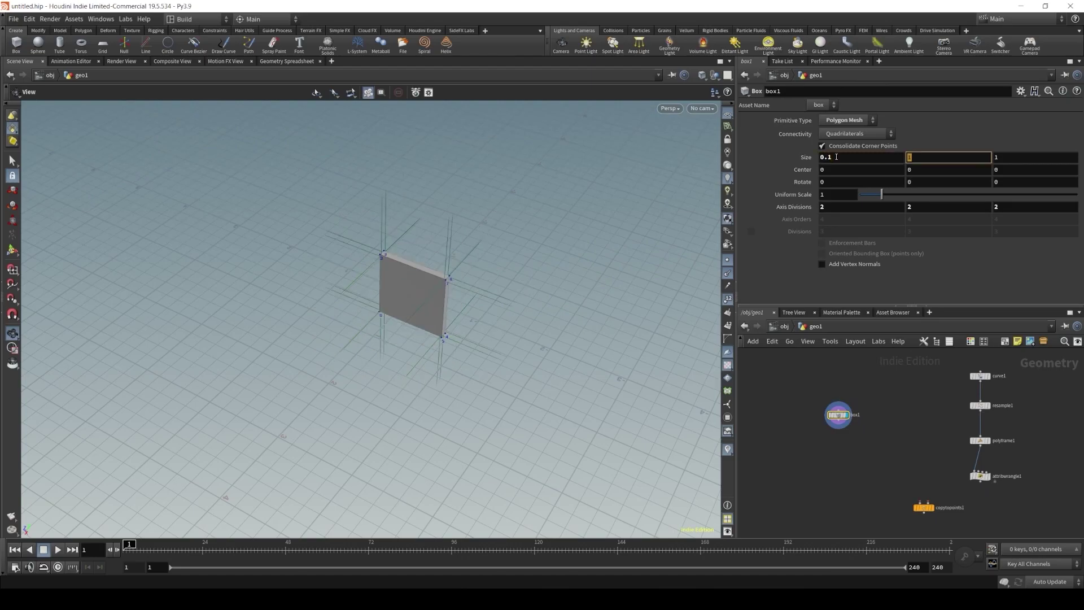
key("Tab")
type("0.1")
key("Return")
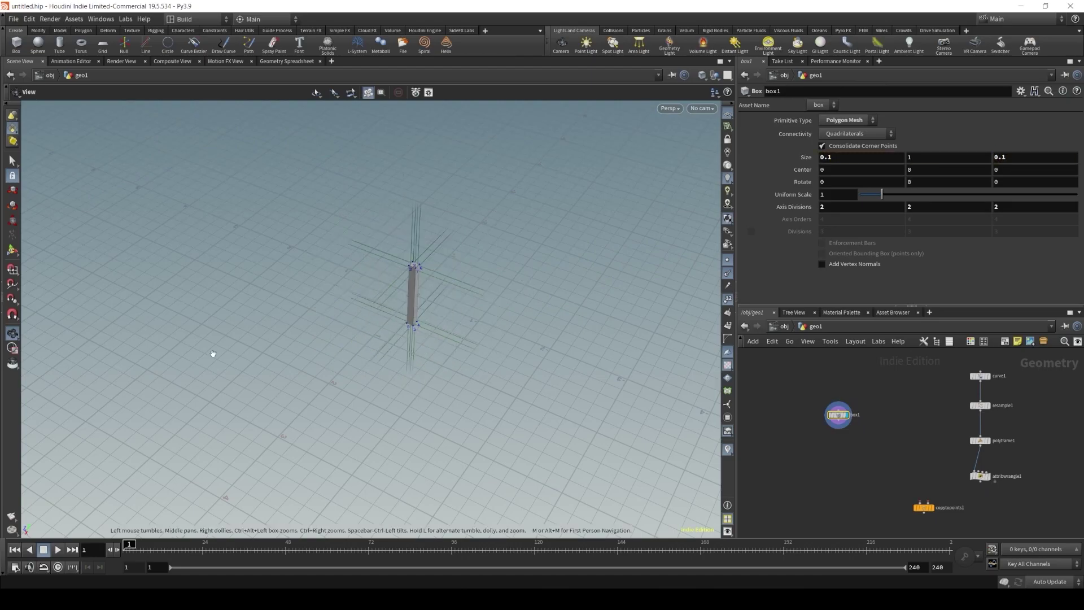
left_click_drag(833, 423, 809, 411)
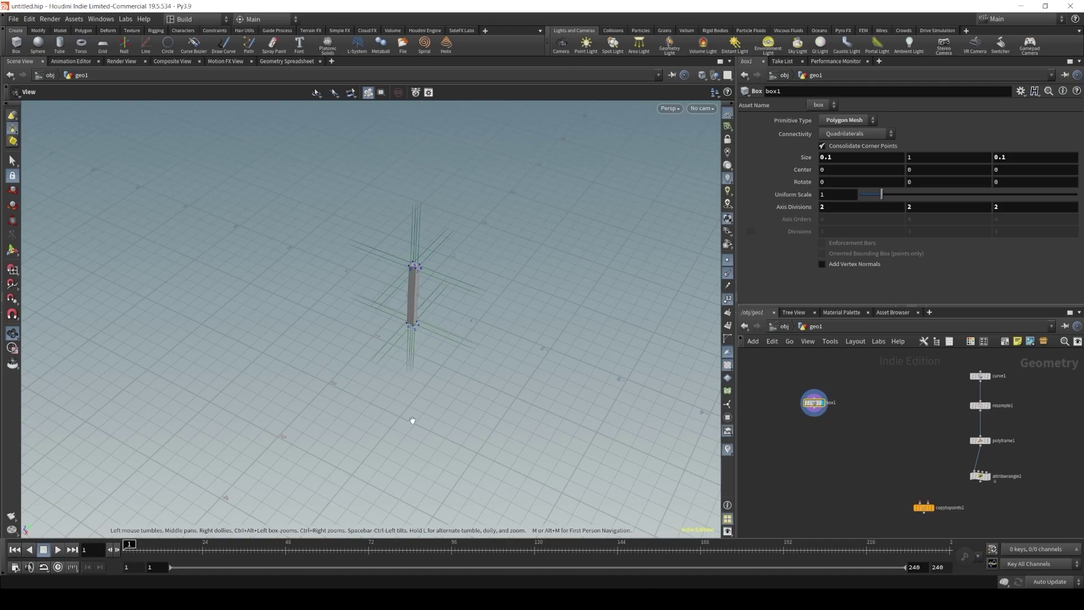
Wire a displayed Color node after the box and set its color to green (0, 1, 0).
key("Tab")
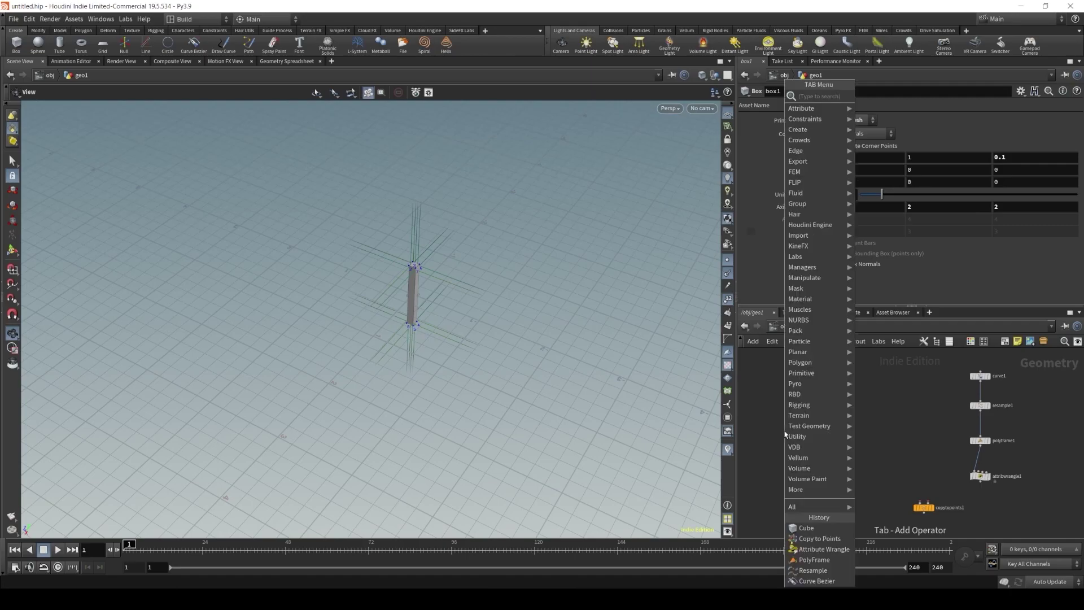
type("box")
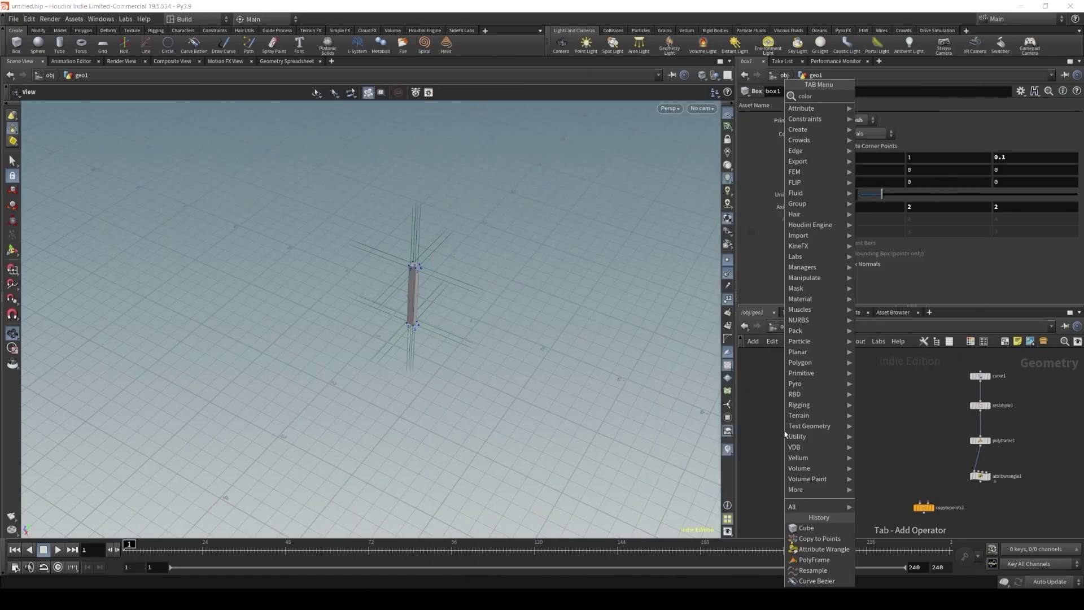
key("Return")
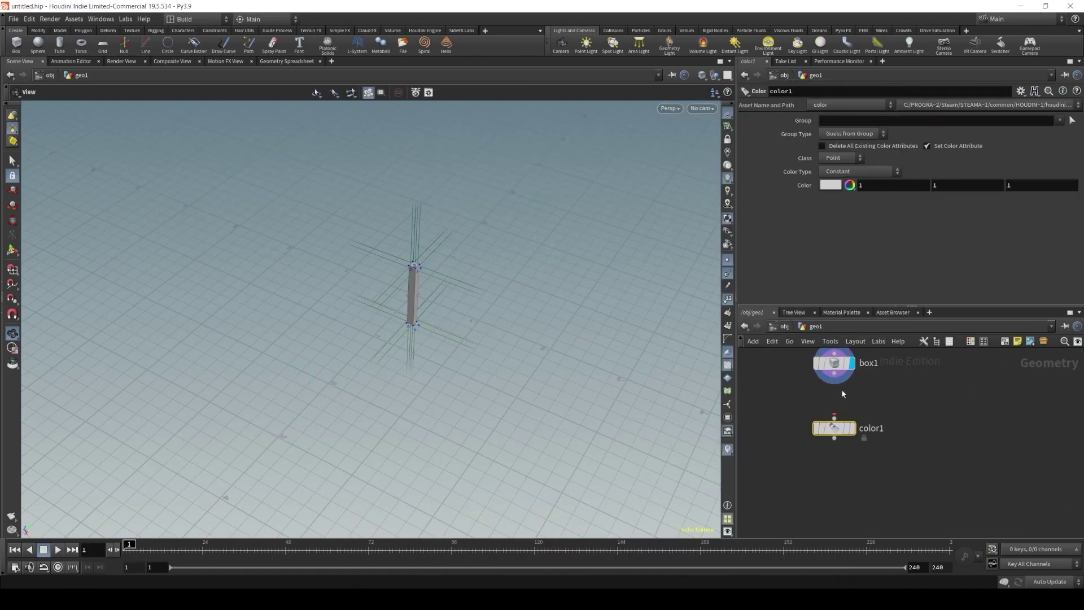
left_click_drag(840, 382, 835, 417)
left_click(851, 428)
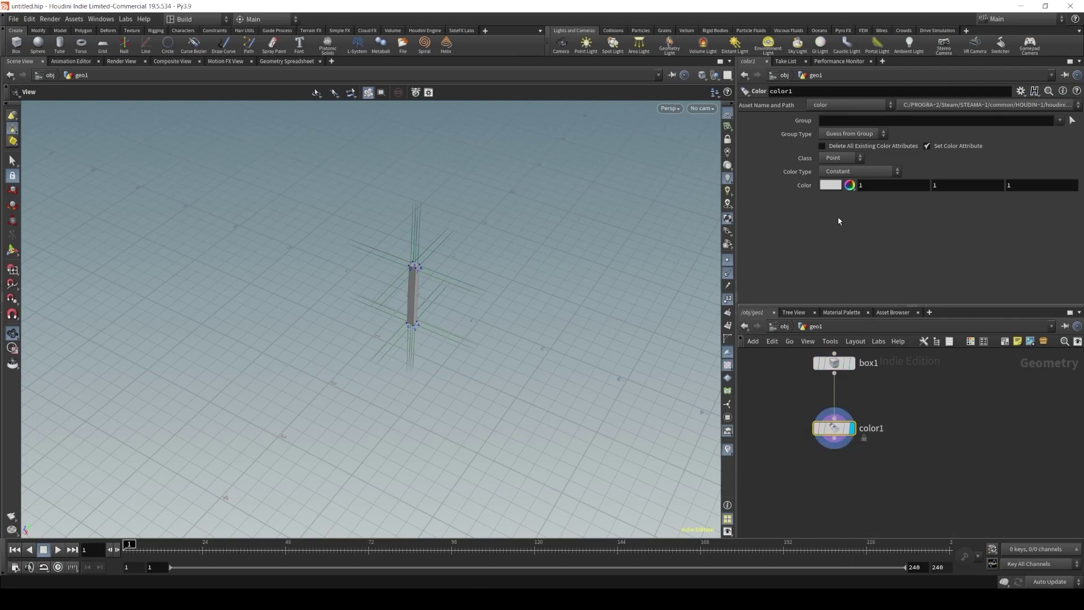
left_click(829, 186)
left_click(628, 320)
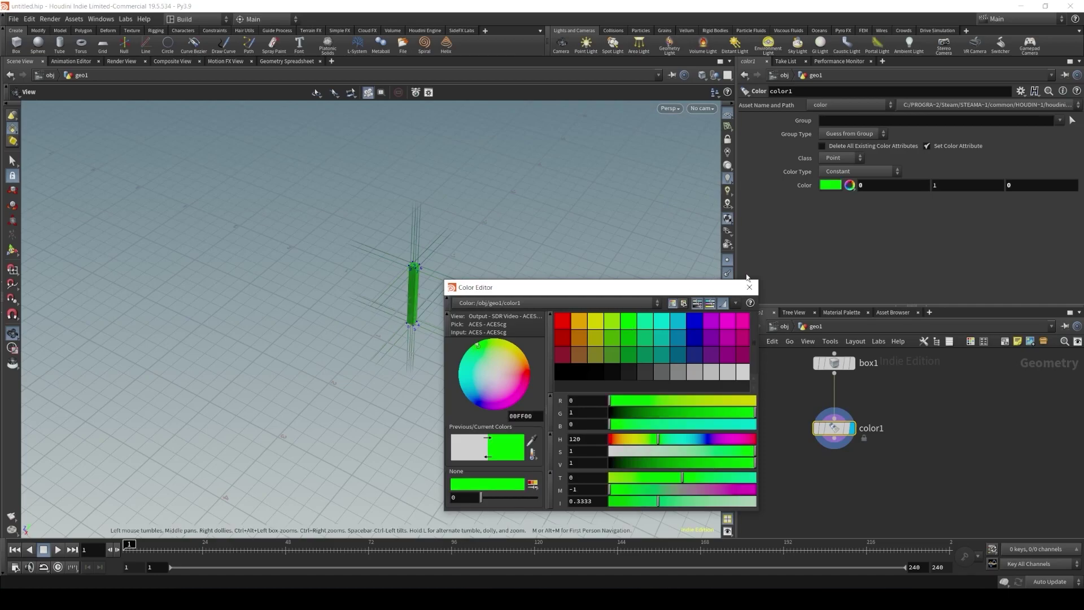
Duplicate the green box and its Color node together, placing the copies beside the originals.
left_click(749, 287)
scroll(851, 379, "down", 2)
middle_click_drag(851, 379, 869, 439)
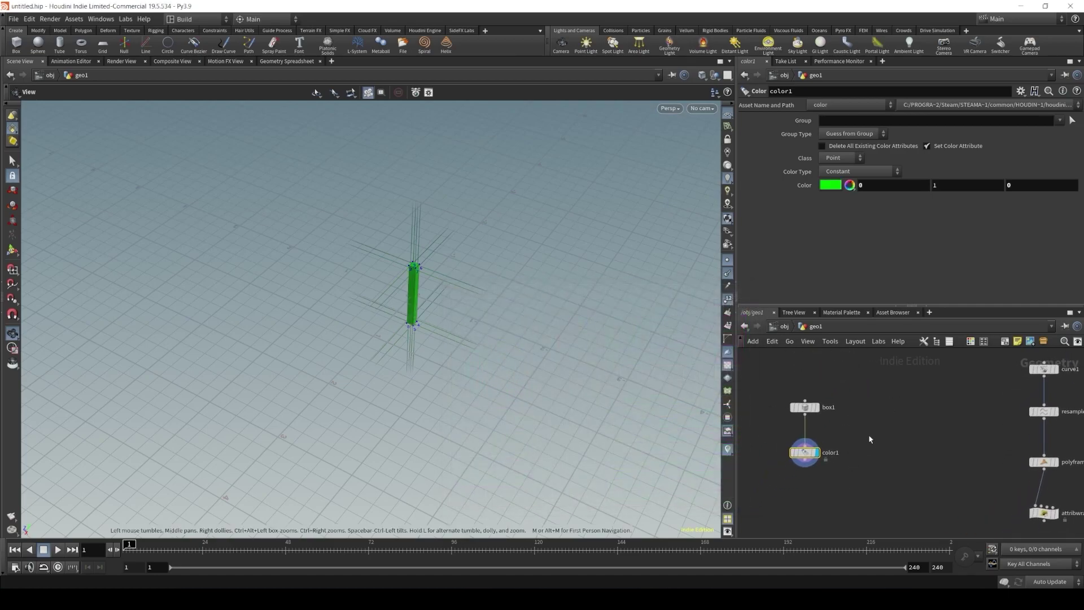
left_click_drag(771, 384, 851, 510)
left_click_drag(805, 411, 895, 411, "alt")
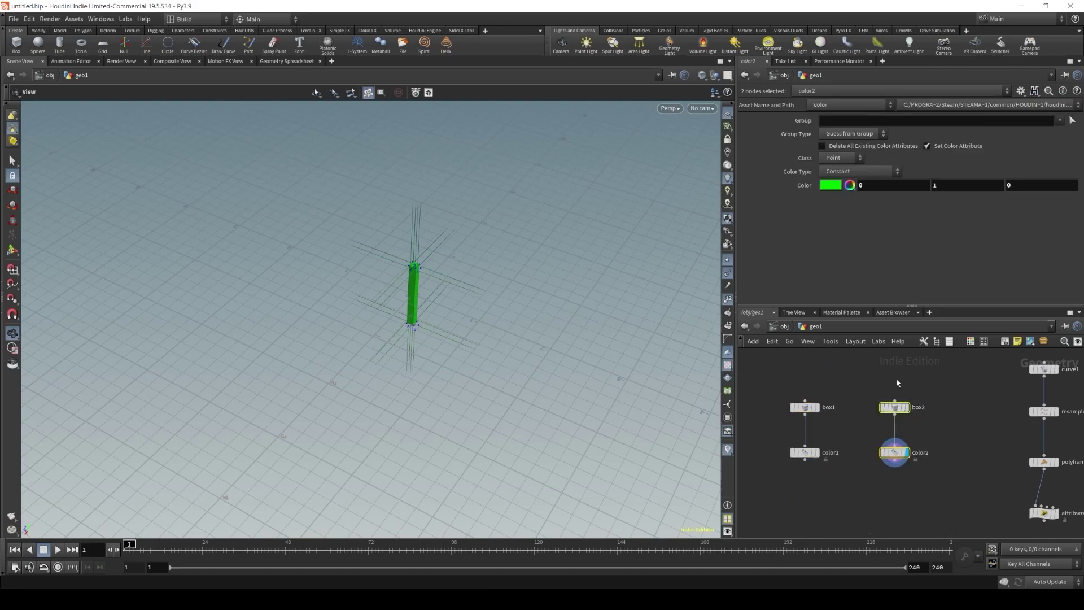
Set the duplicated box's size to 1 in X, 0.1 in Y and 0.1 in Z.
left_click_drag(530, 308, 435, 271)
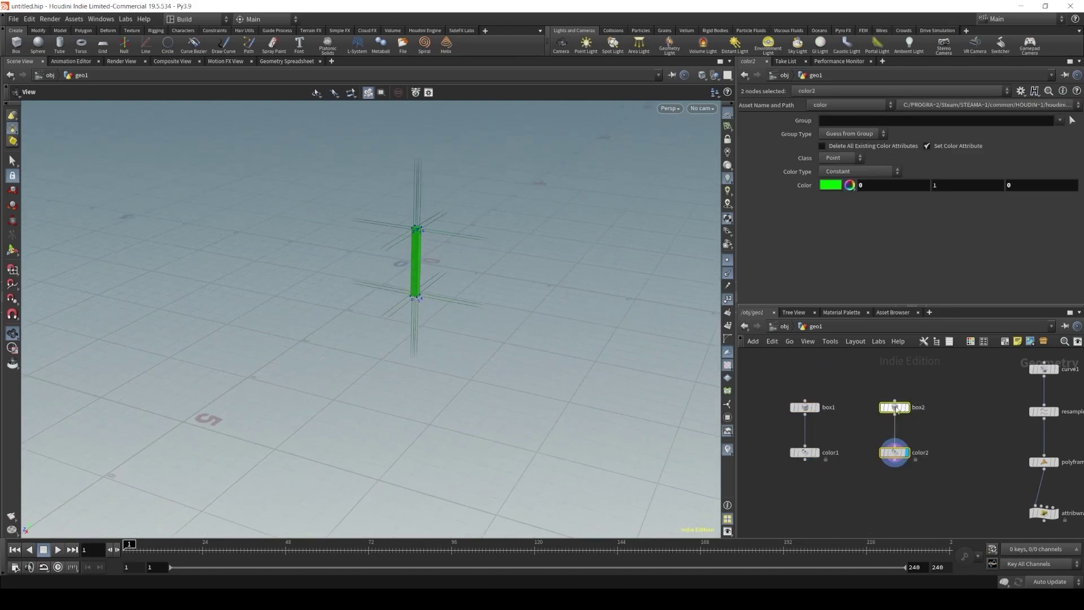
left_click(894, 407)
double_click(837, 158)
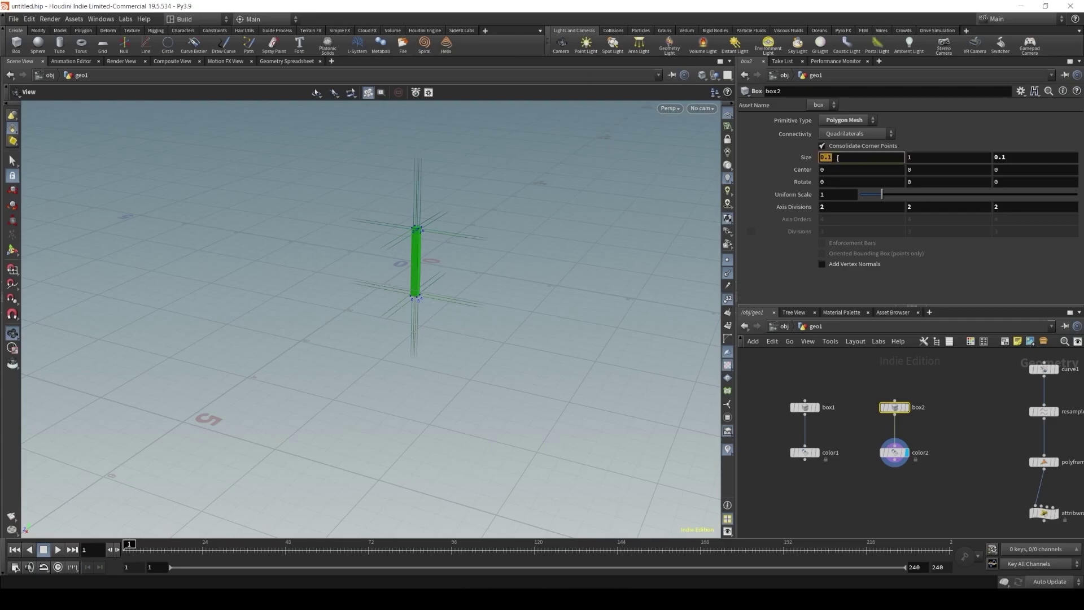
type("1")
key("Tab")
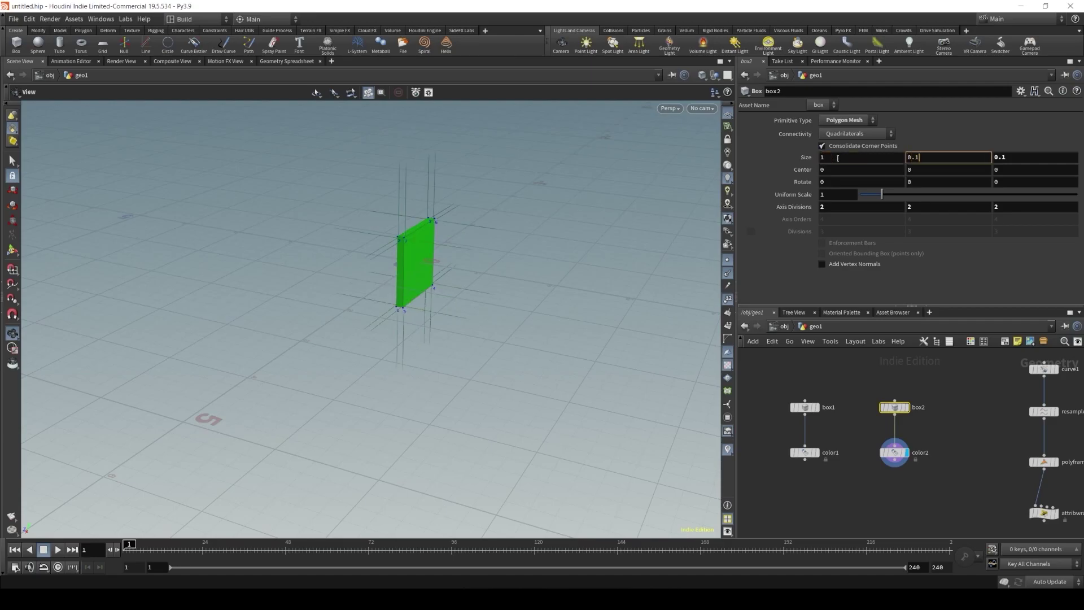
key("Tab")
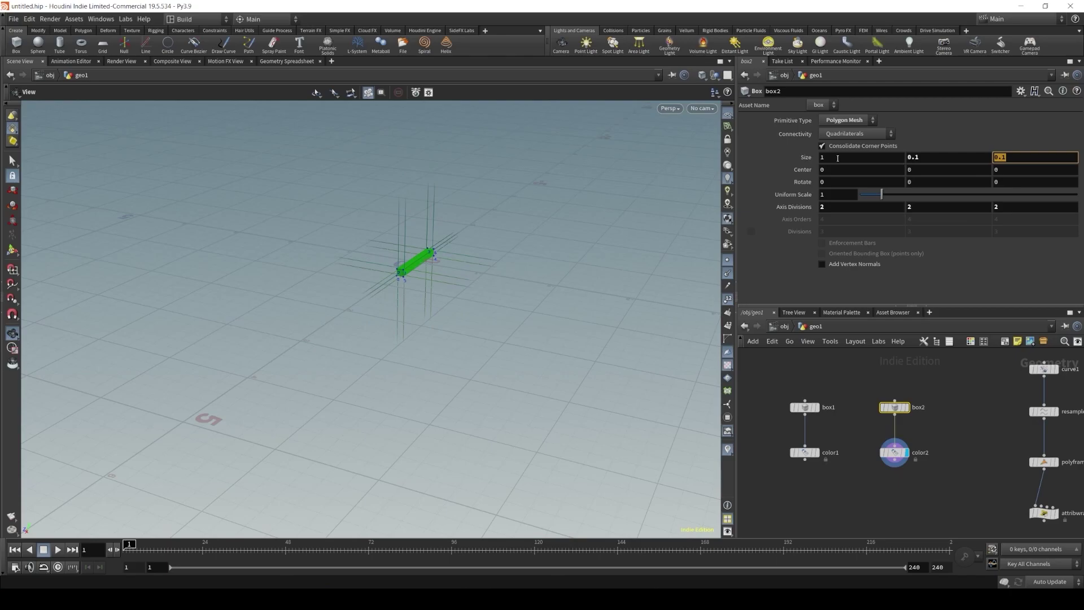
left_click_drag(542, 294, 409, 345)
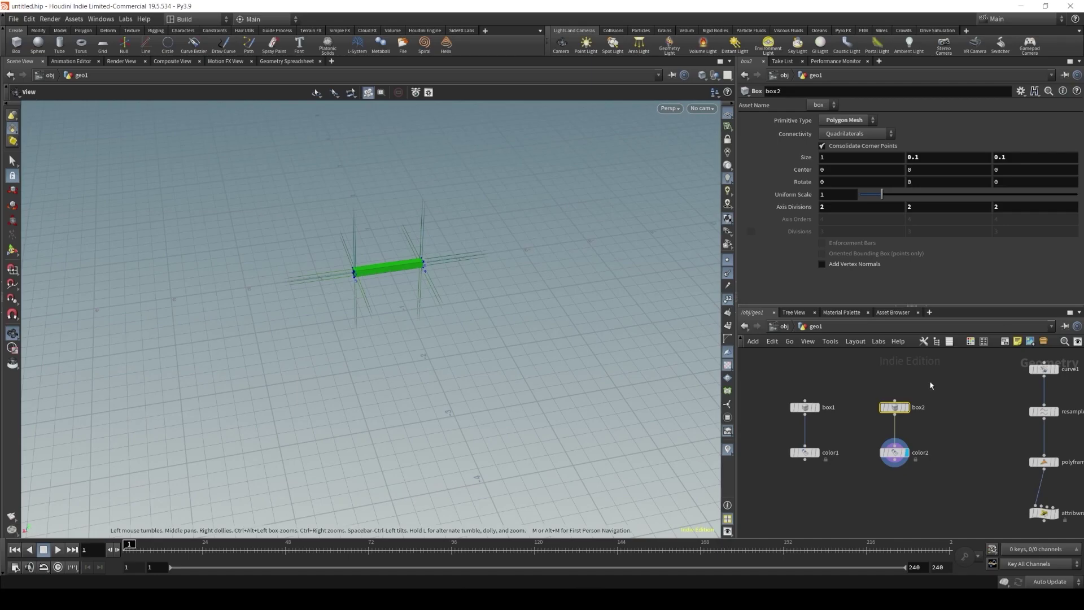
Set the Color node under the second box to red (1, 0, 0).
left_click(892, 459)
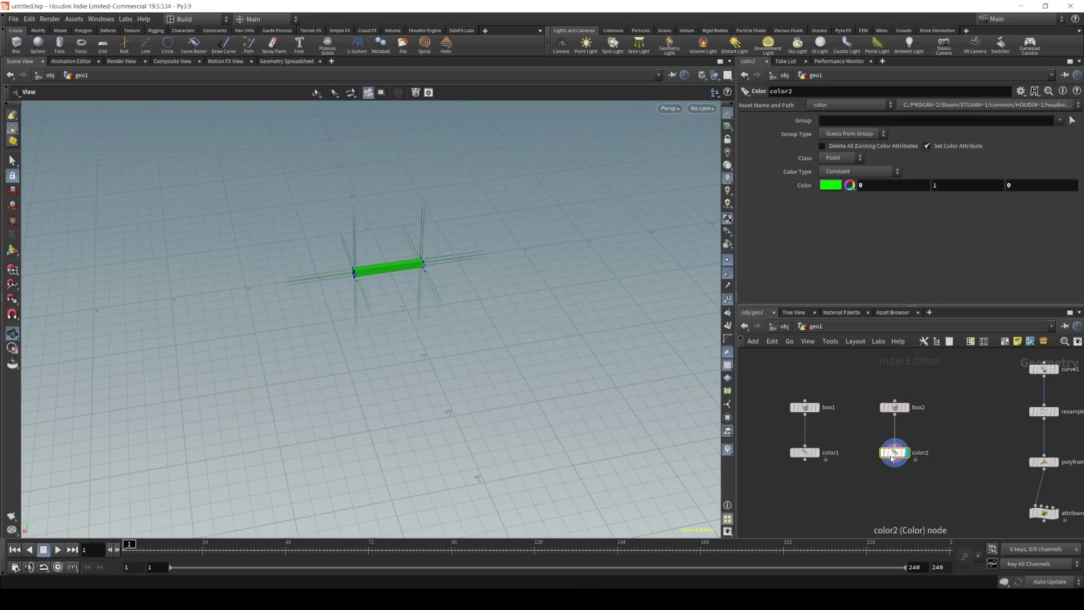
left_click(830, 187)
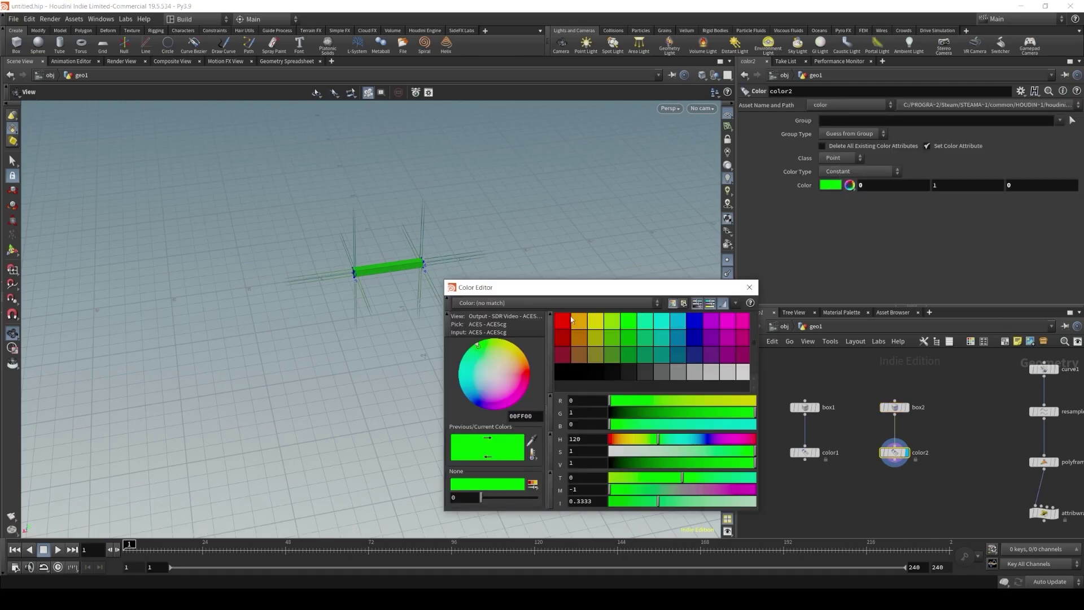
left_click(564, 321)
left_click(749, 288)
Duplicate the red box and its Color node to make a third pair beside the second.
scroll(834, 380, "down", 2)
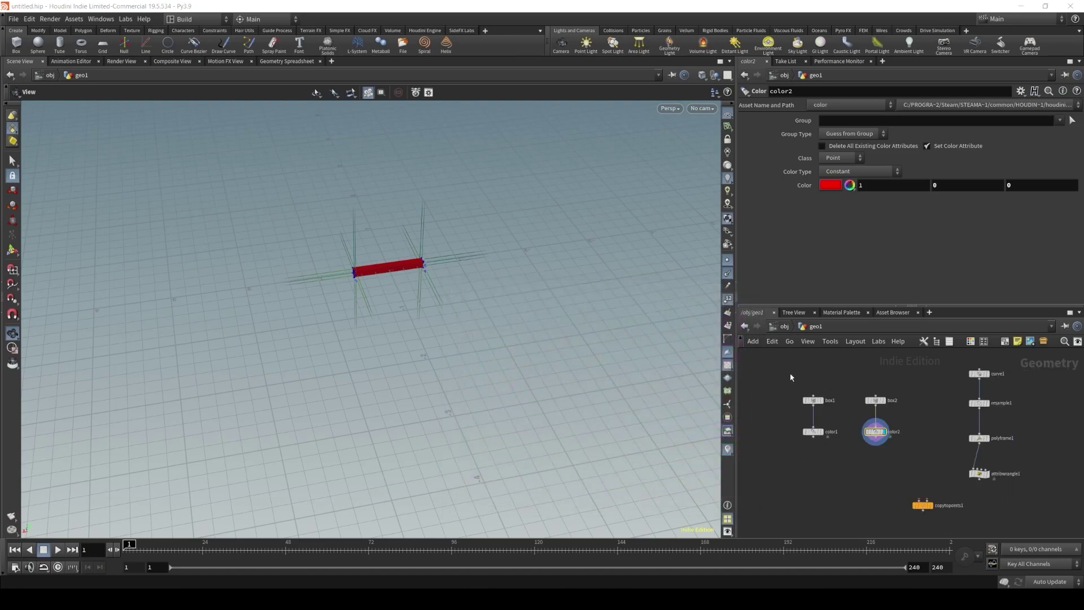
left_click_drag(791, 374, 810, 407)
middle_click_drag(811, 407, 895, 432)
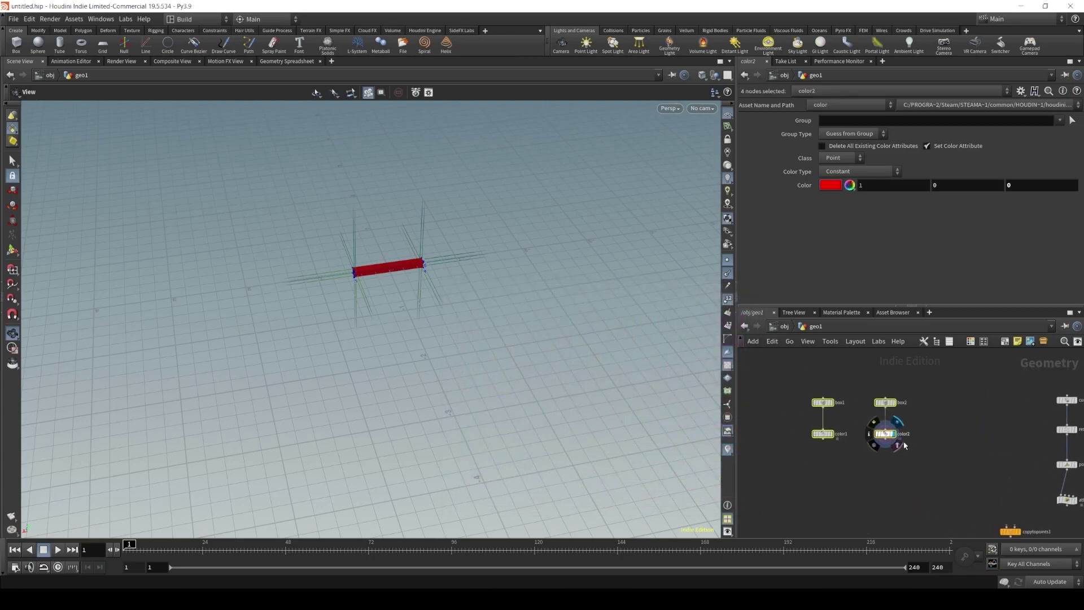
left_click(963, 406)
left_click_drag(865, 377, 917, 478)
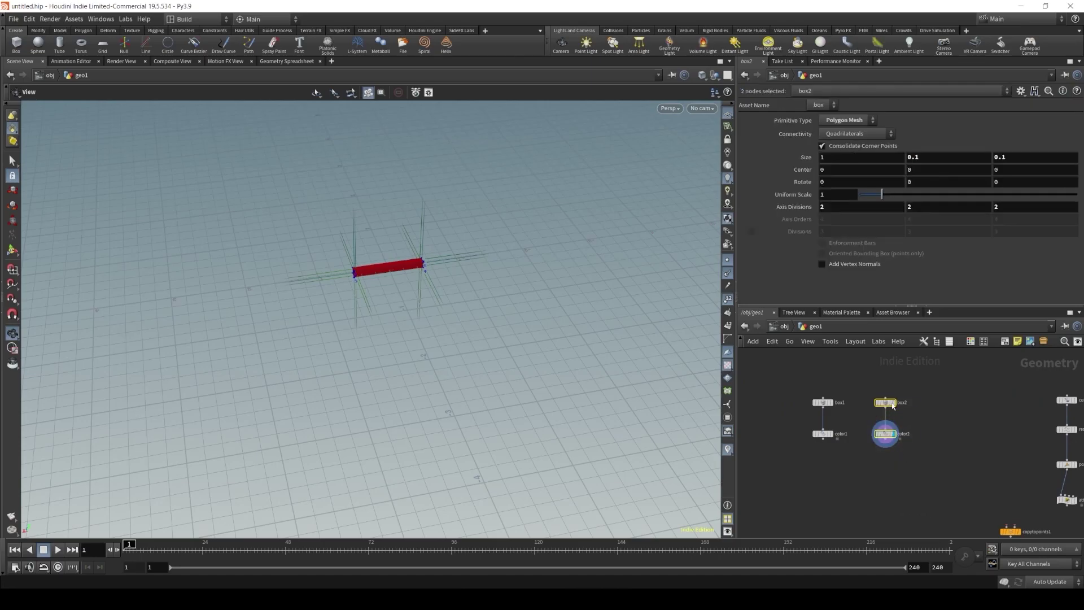
left_click_drag(886, 405, 948, 404, "alt")
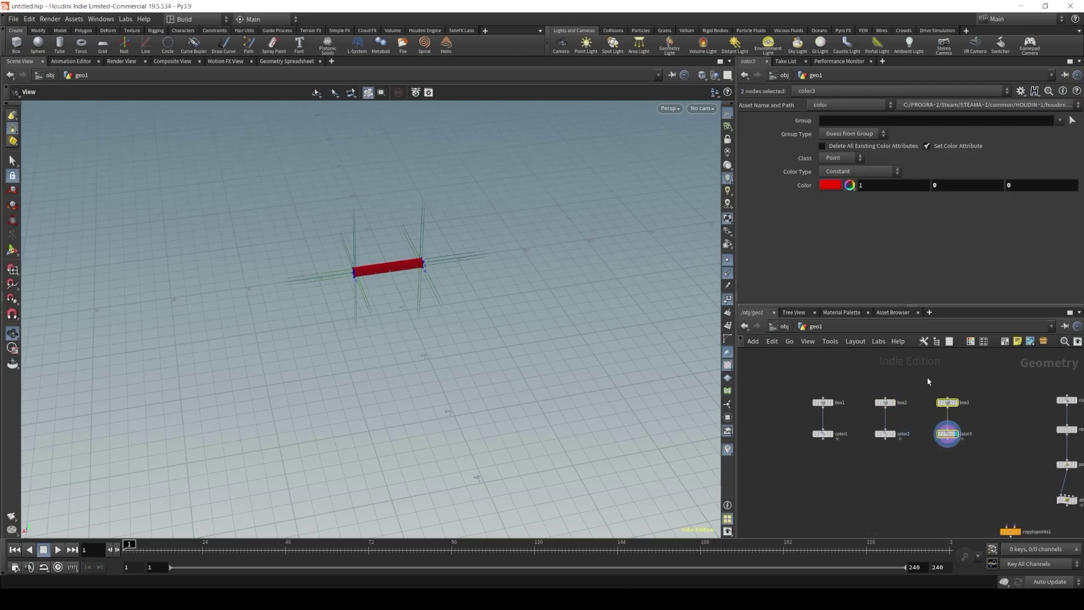
Set the third box's size to 0.1 in X, 0.1 in Y and 1 in Z.
left_click(947, 402)
left_click(877, 158)
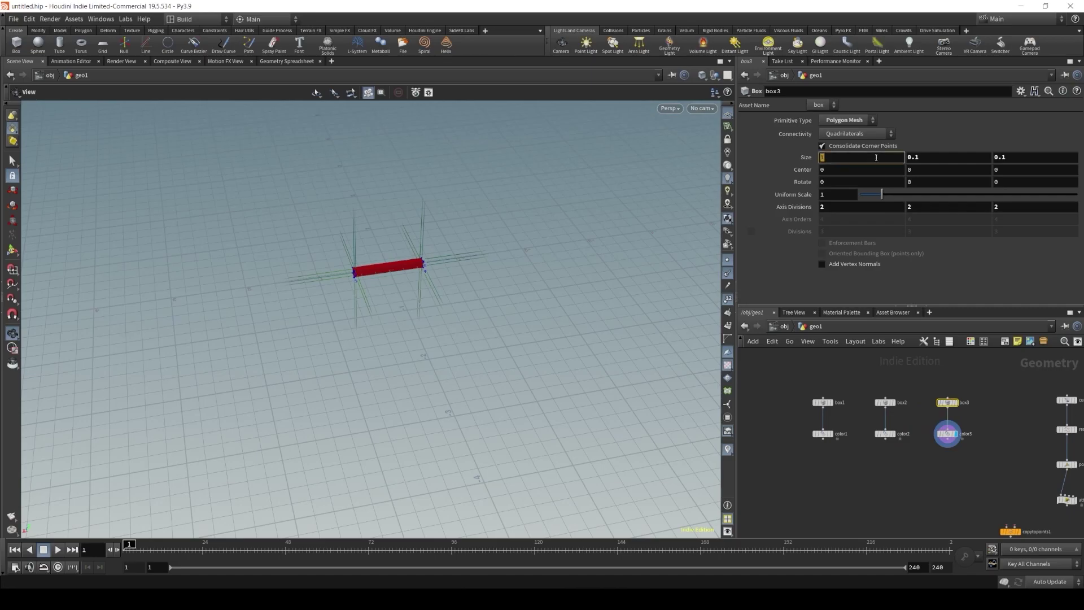
key("Tab")
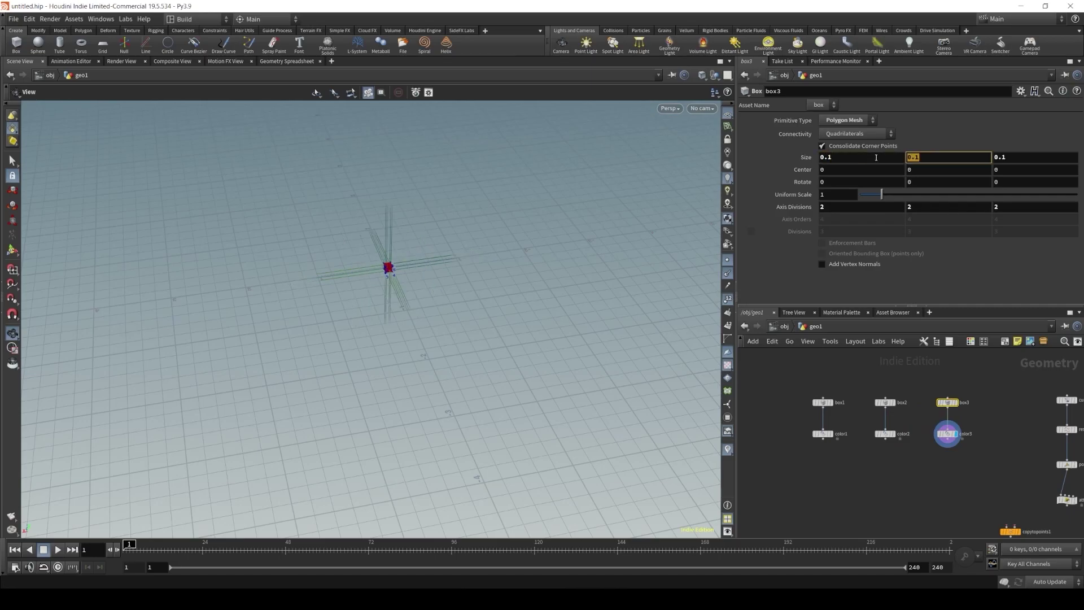
key("Tab")
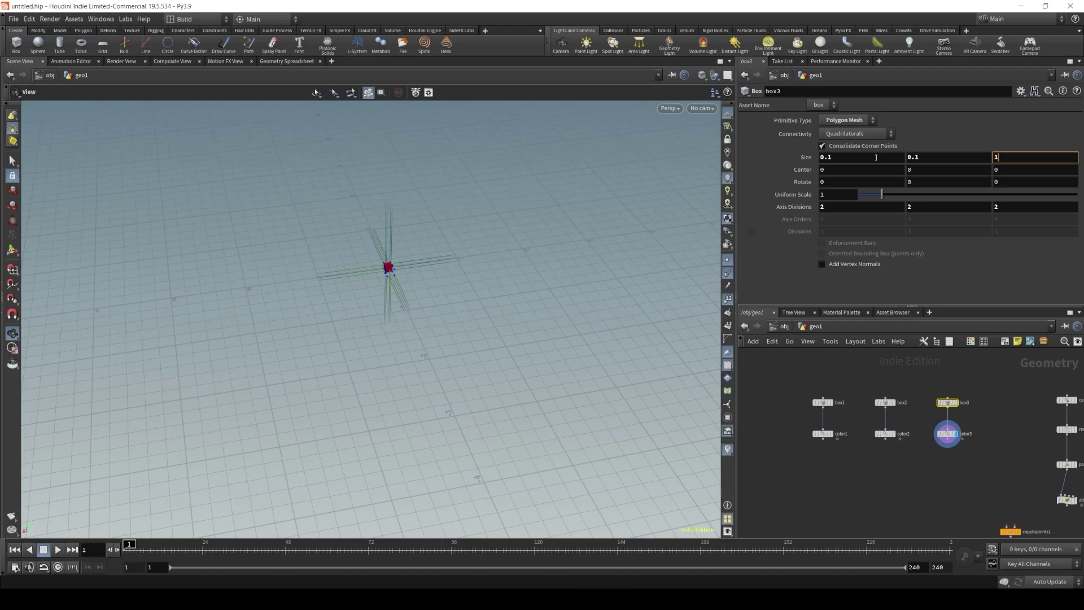
key("Return")
Set the Color node under the third box to blue (0, 0, 1).
left_click(944, 435)
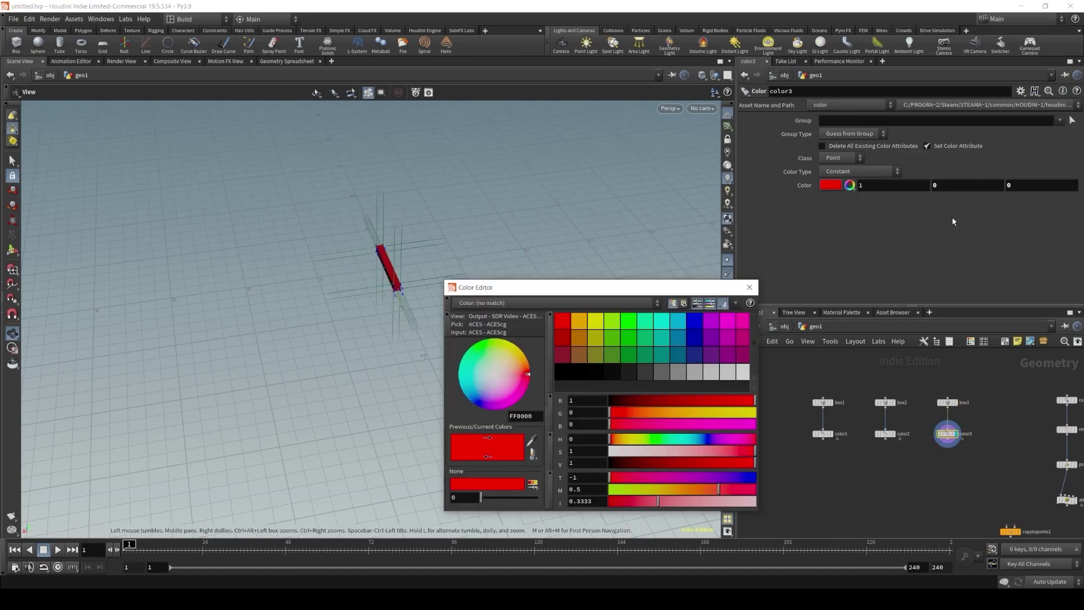
left_click(697, 324)
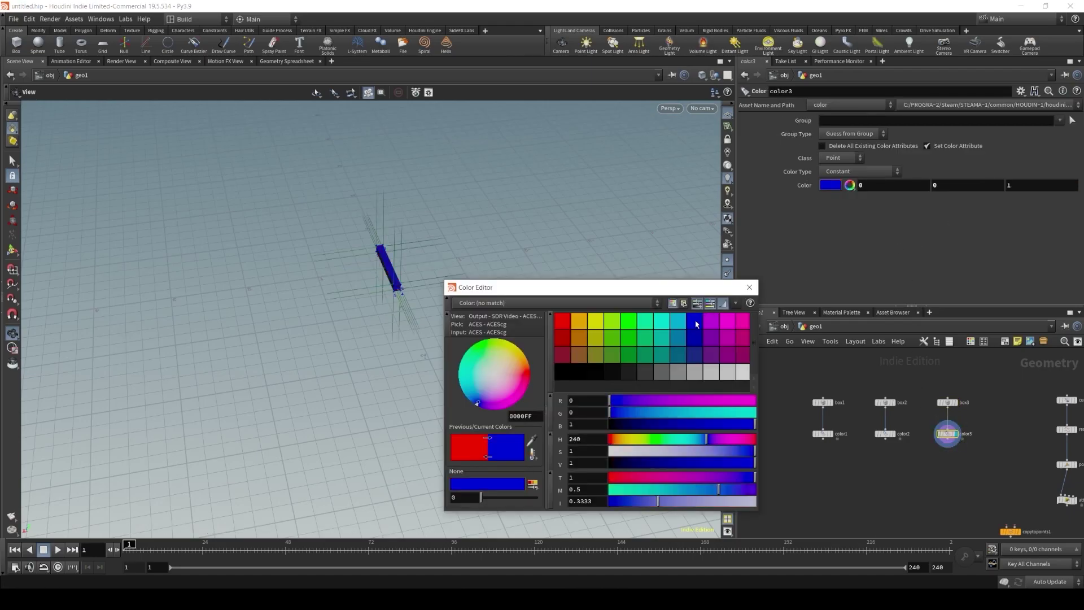
left_click(749, 287)
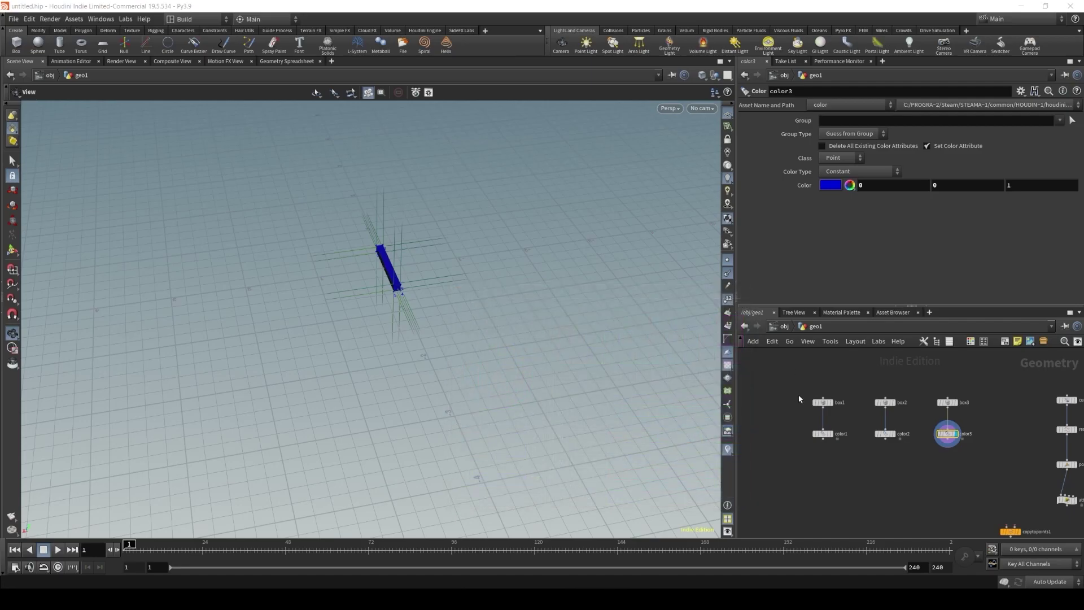
Add a Merge node below the middle Color node.
middle_click_drag(890, 474, 885, 454)
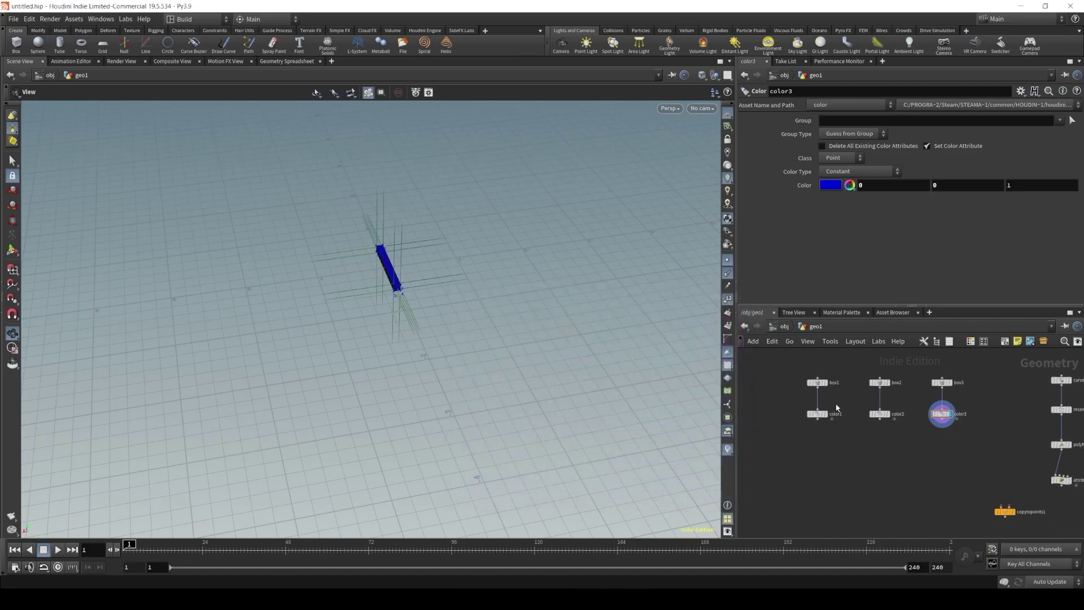
key("Tab")
type("merge")
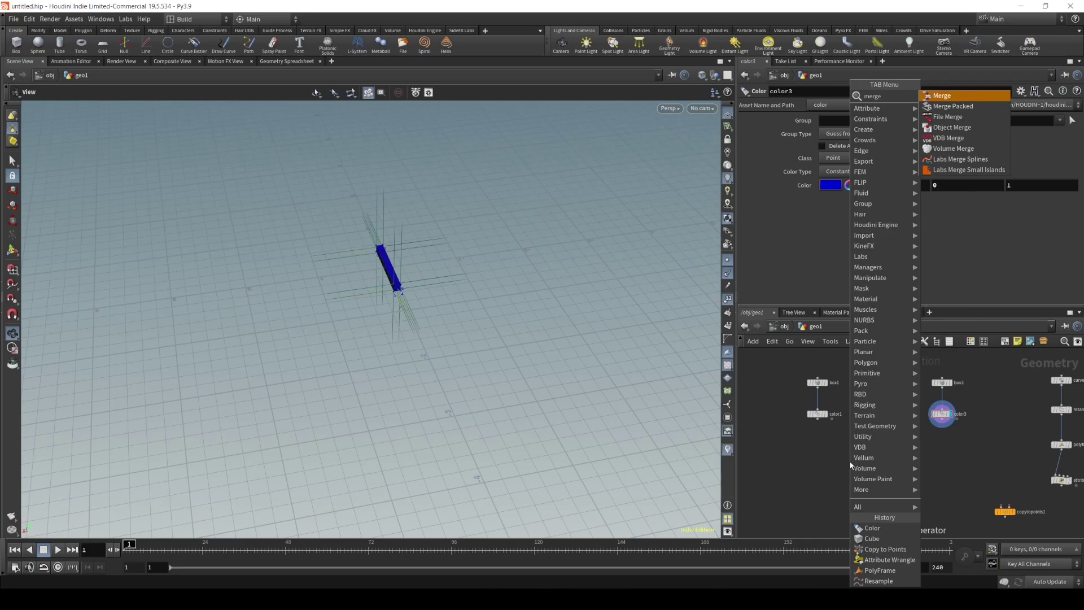
key("Return")
left_click(879, 454)
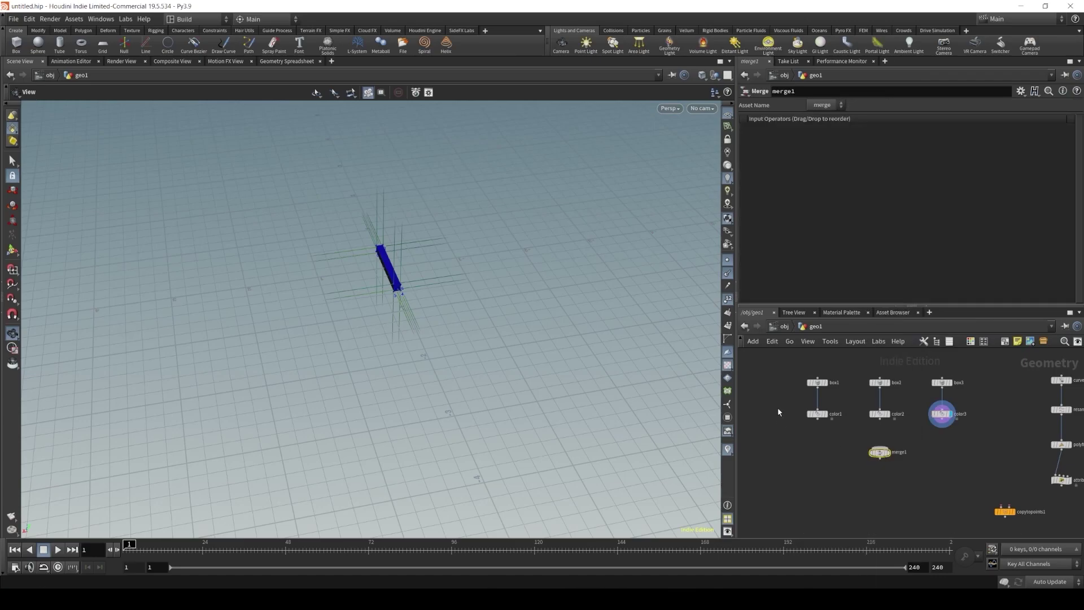
Wire all three Color nodes into the Merge node and display the merged colored axes.
left_click_drag(779, 408, 1010, 441)
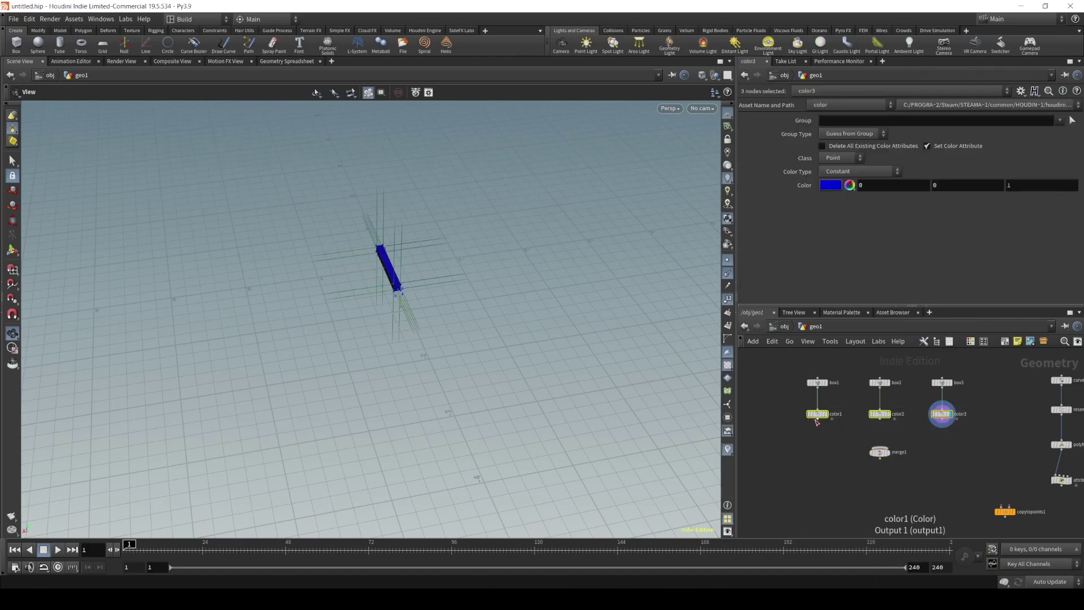
left_click_drag(941, 421, 879, 446)
left_click(888, 452)
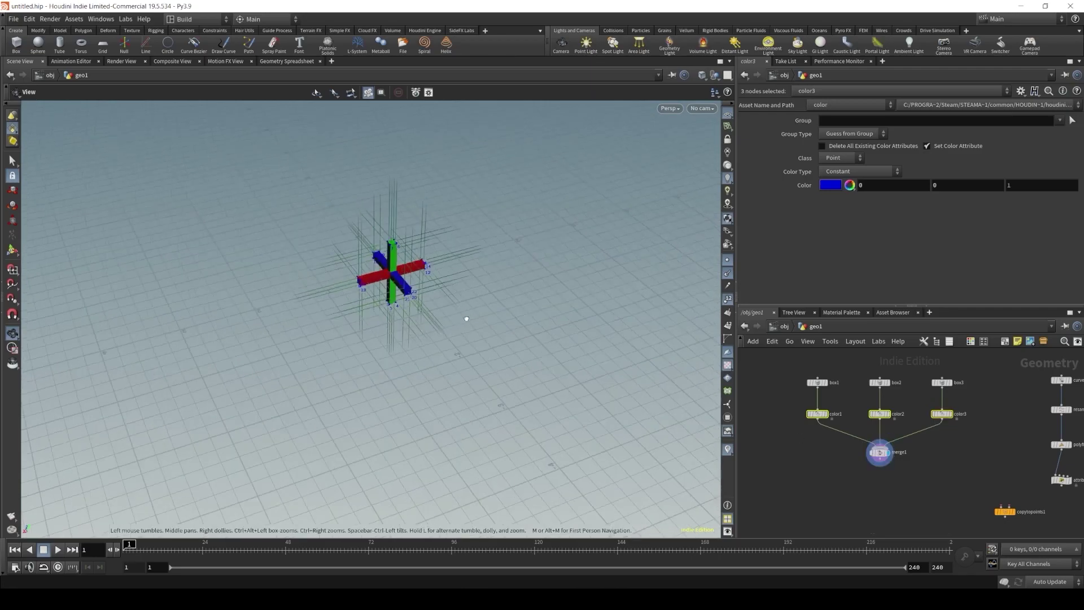
scroll(514, 307, "up", 3)
scroll(813, 479, "up", 2)
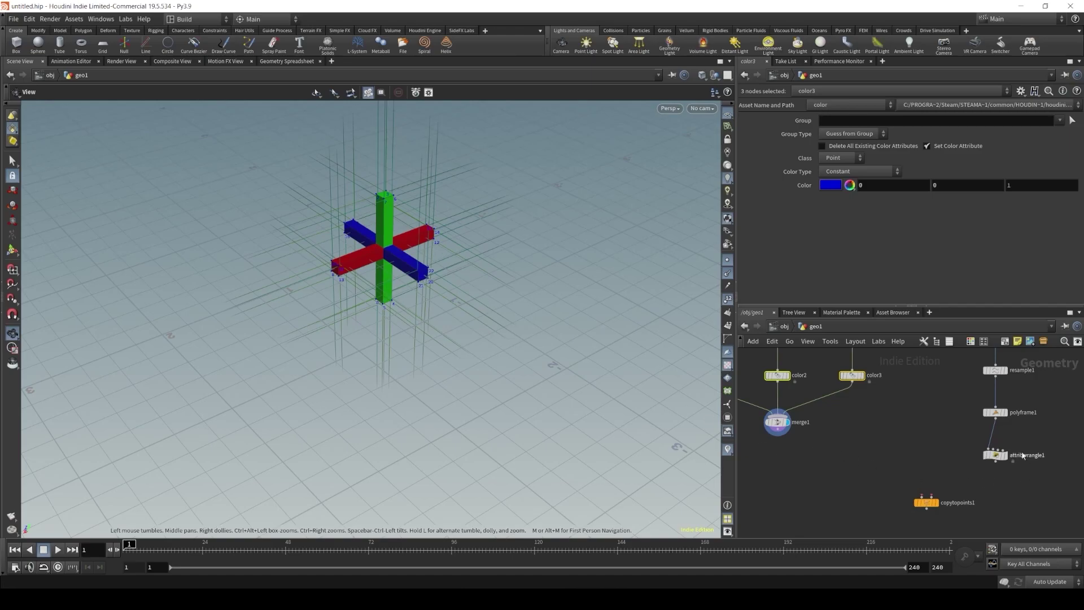
Wire the Merge and attribute wrangle nodes into Copy to Points' first and second inputs, then display the copied axes along the curve.
left_click_drag(784, 434, 921, 496)
left_click_drag(996, 463, 931, 496)
left_click(935, 503)
left_click_drag(429, 293, 505, 339)
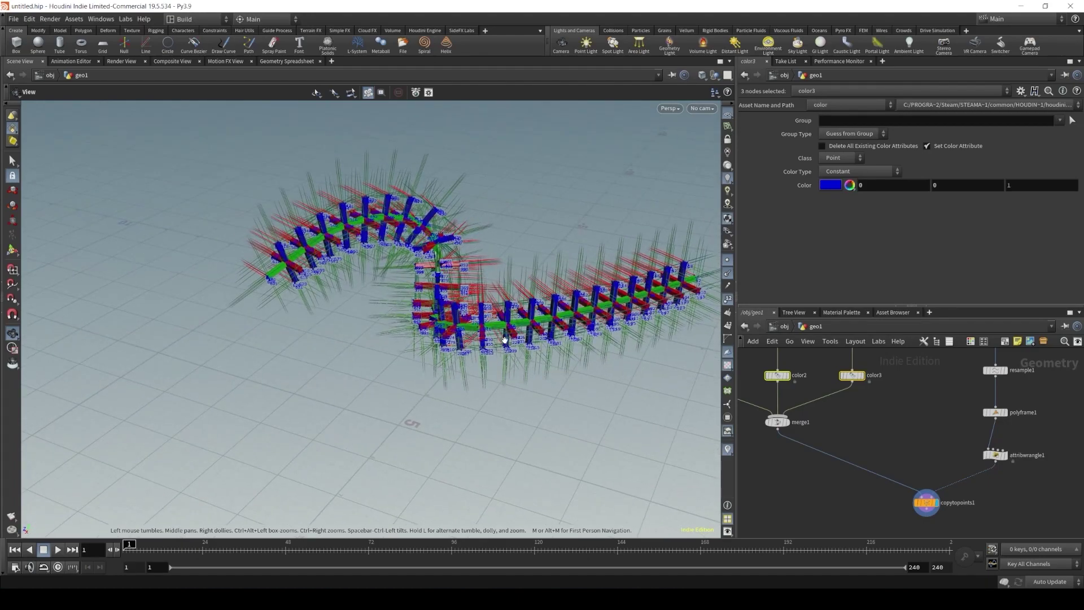
right_click_drag(504, 339, 558, 298)
left_click_drag(559, 299, 503, 319)
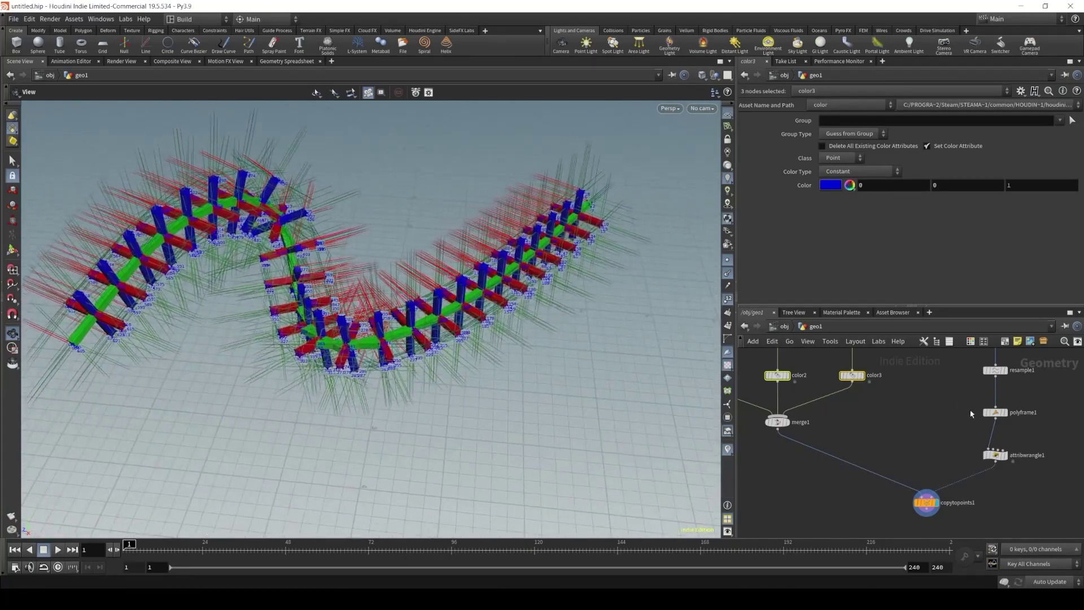
Tidy the network by bringing the box branch level with the curve chain and Copy to Points just below, then display the attribute wrangle.
scroll(896, 403, "down", 3)
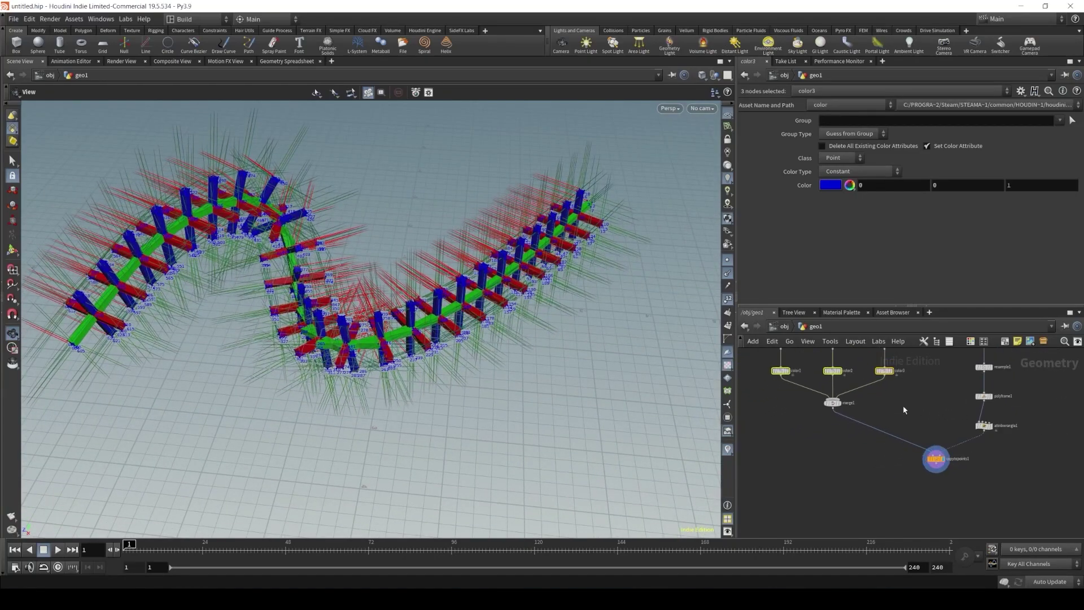
left_click_drag(937, 461, 911, 451)
key("h")
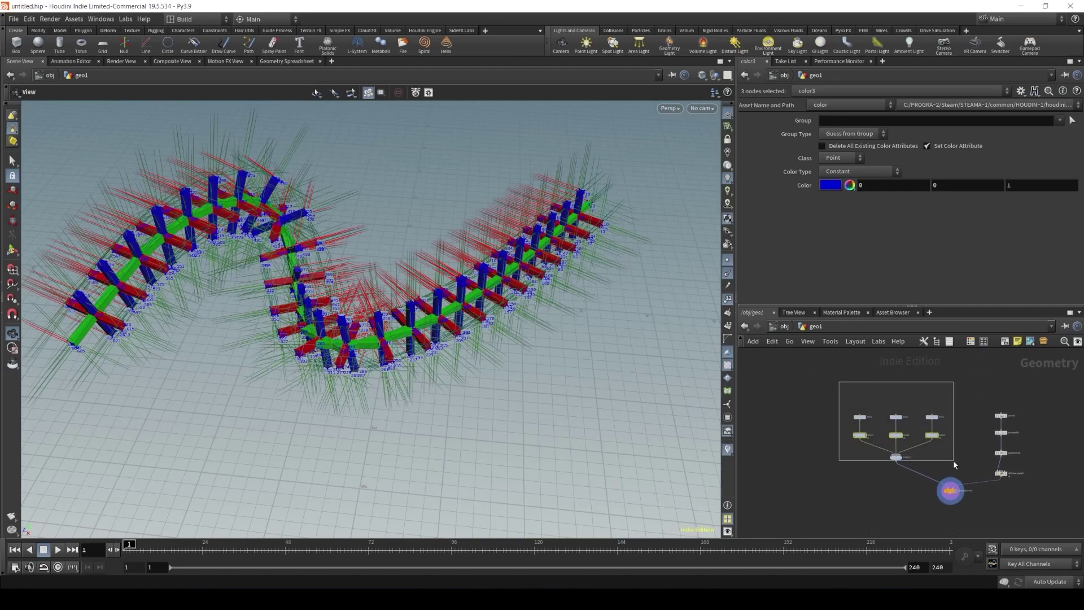
left_click(1001, 473)
scroll(891, 418, "up", 3)
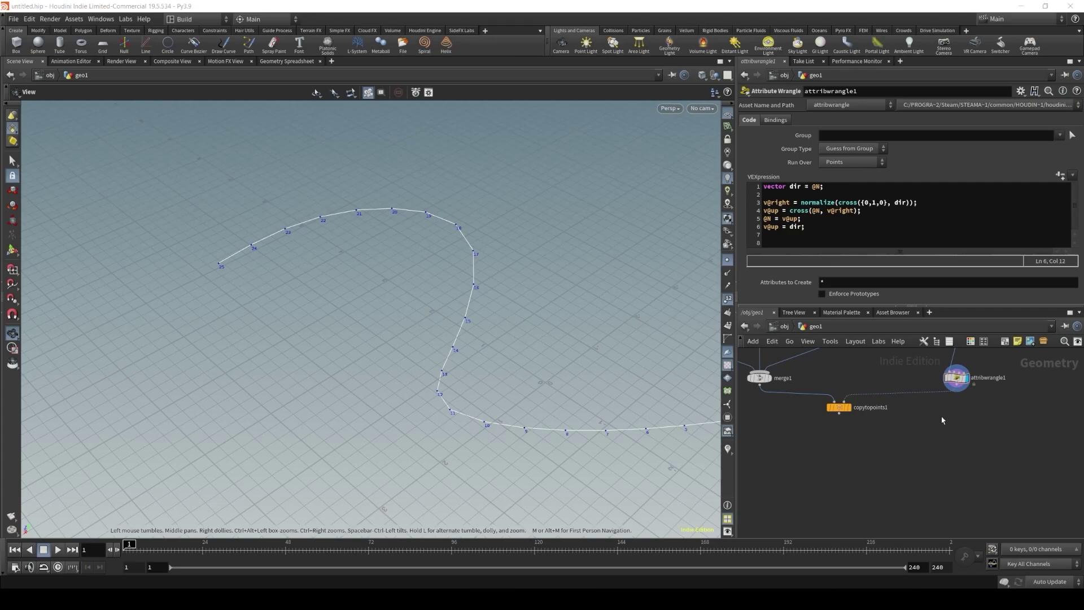
Add a Sweep node below the attribute wrangle, wire the wrangle into its first input and display it.
middle_click_drag(951, 438, 864, 436)
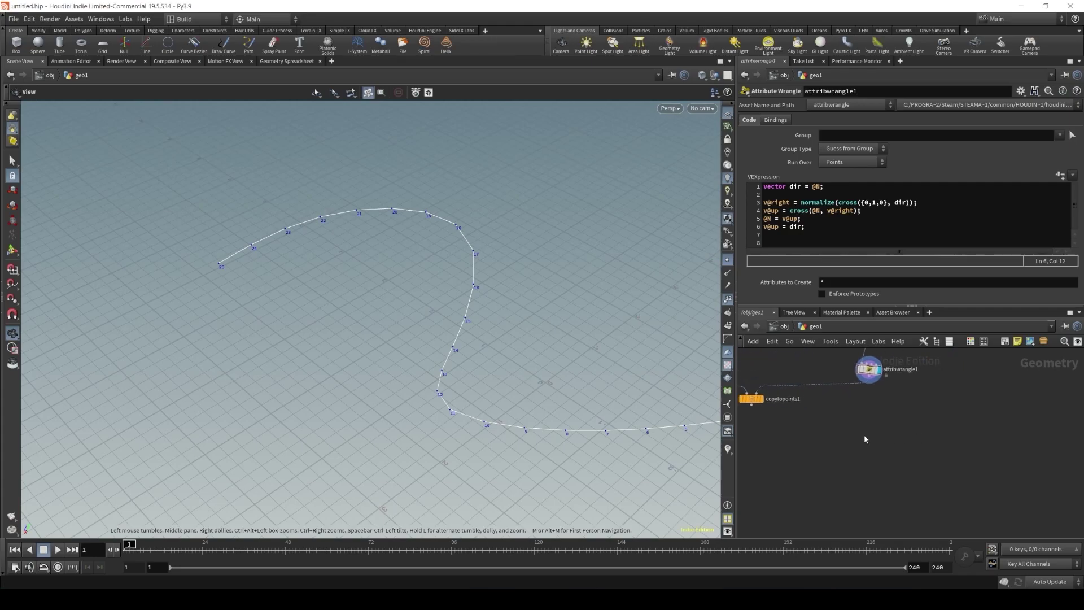
key("Tab")
type("swe")
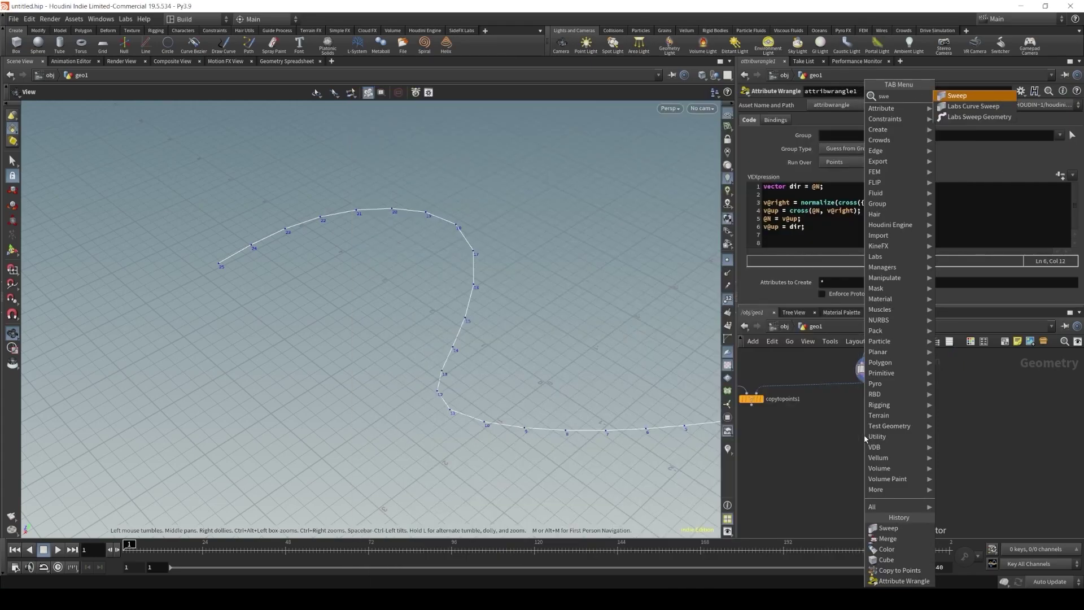
key("Return")
left_click(873, 441)
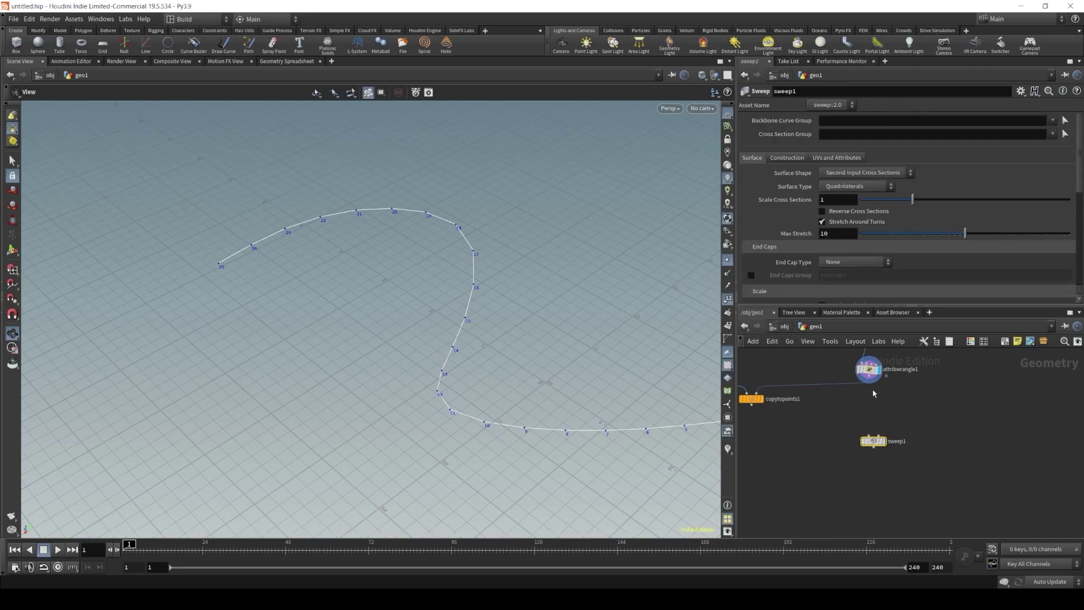
left_click_drag(874, 383, 869, 435)
left_click(884, 441)
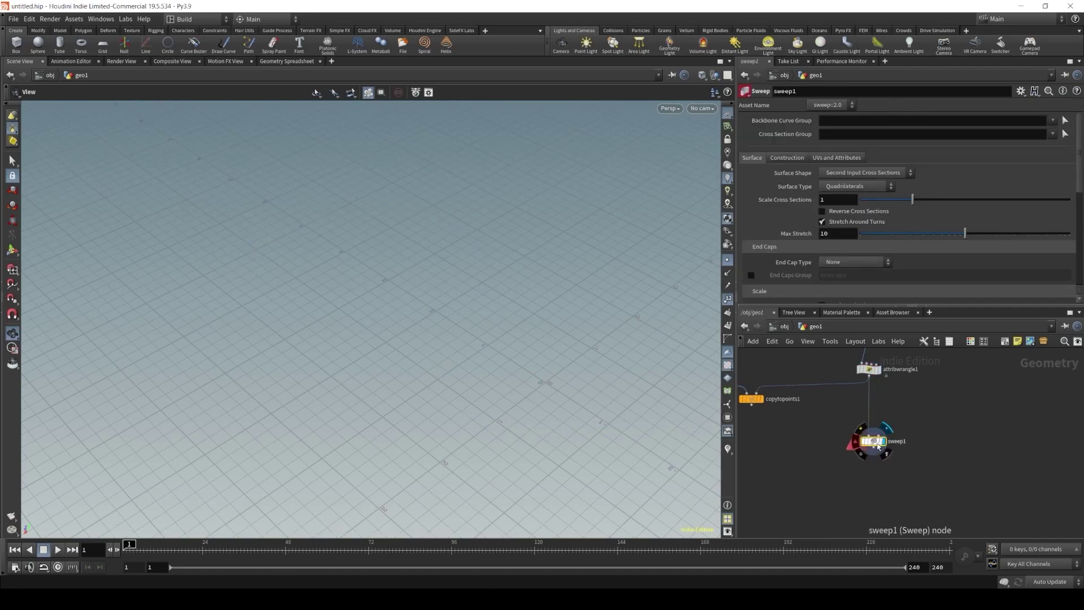
Set the Sweep's surface shape to Ribbon with 1 column and inspect the ribbon along the curve.
left_click(864, 173)
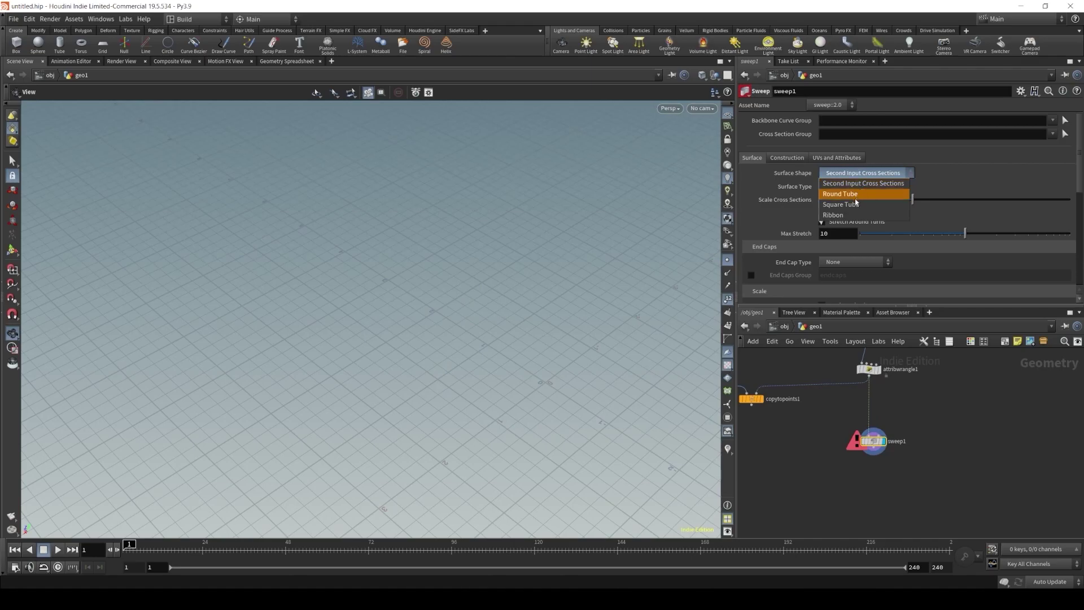
left_click(846, 215)
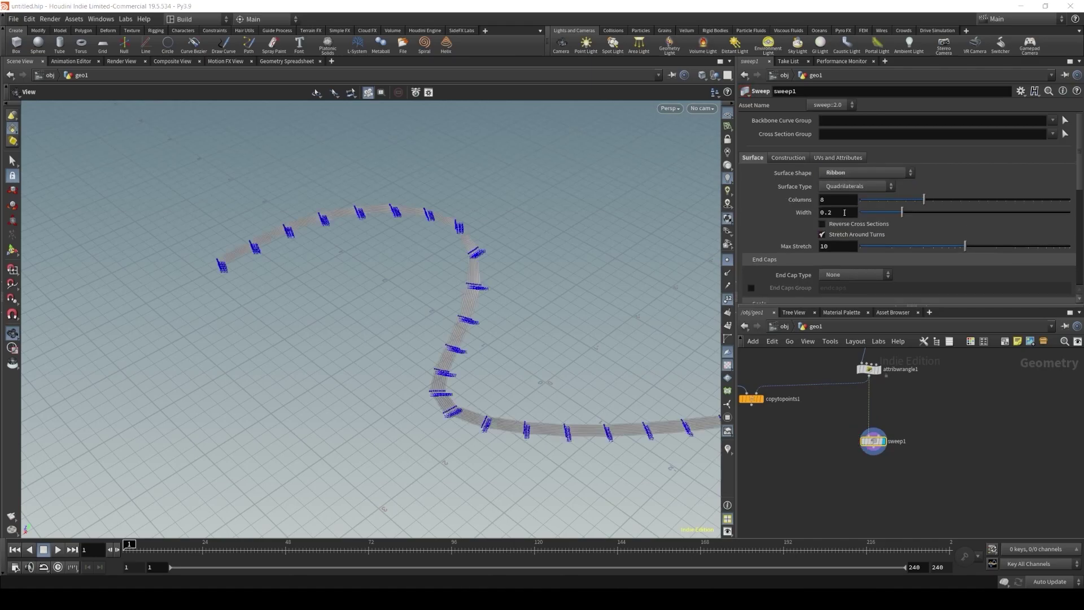
left_click_drag(895, 202, 859, 203)
left_click_drag(395, 308, 515, 285)
middle_click_drag(514, 285, 405, 283)
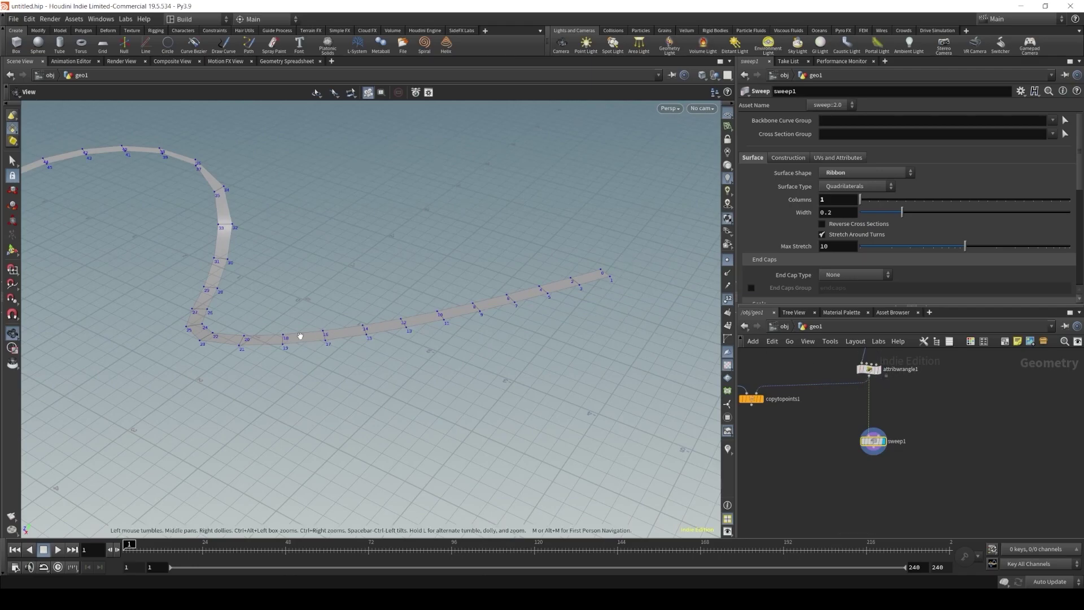
left_click_drag(226, 249, 428, 208)
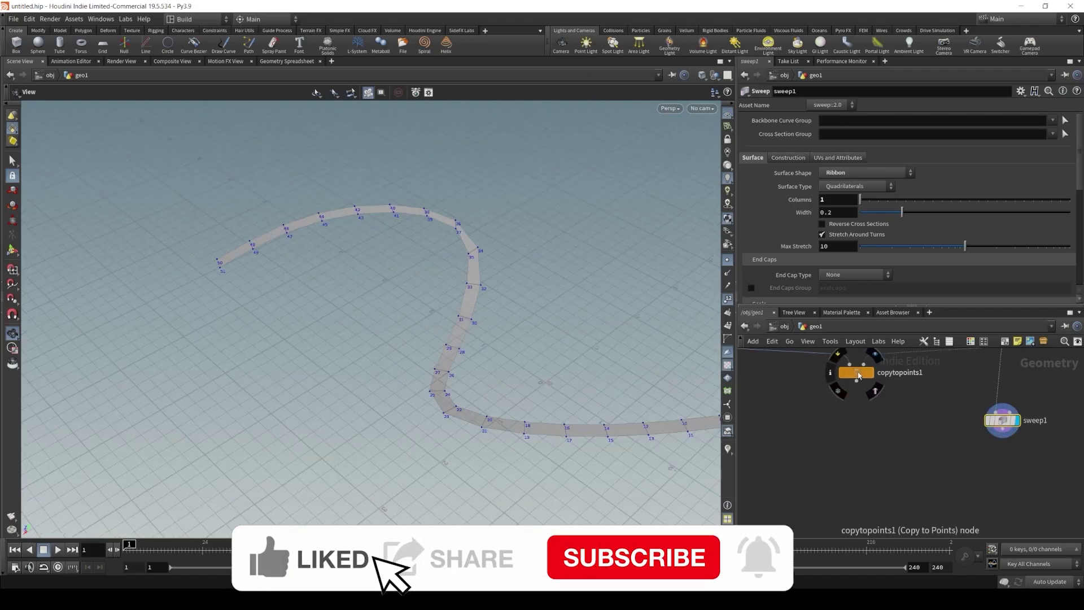
left_click_drag(853, 375, 836, 373)
scroll(864, 452, "down", 3)
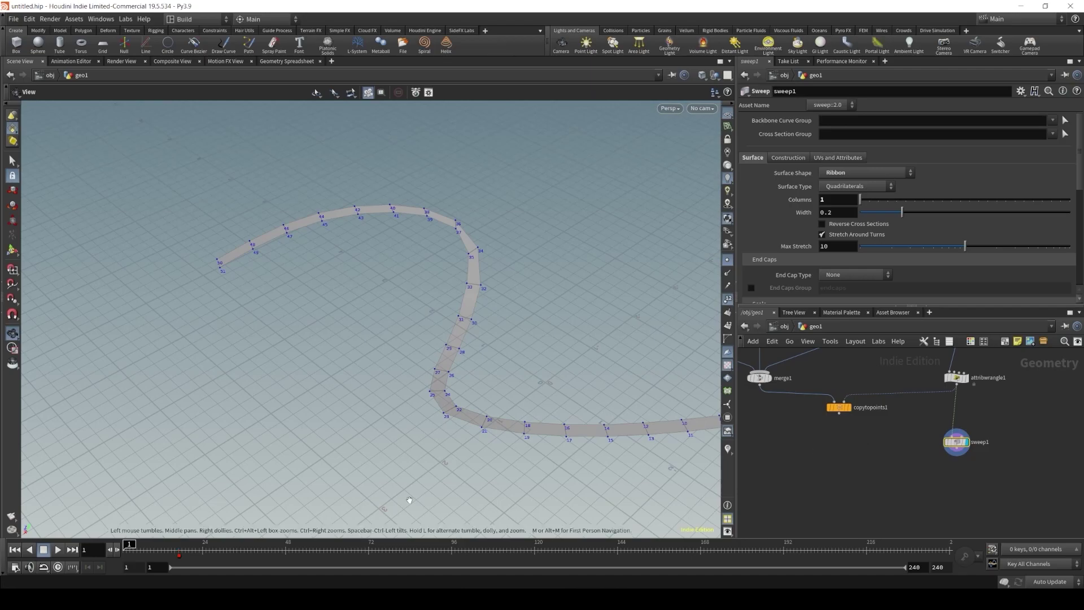
mouse_move(872, 436)
middle_mouse_down()
mouse_move(875, 394)
mouse_move(872, 435)
middle_mouse_up()
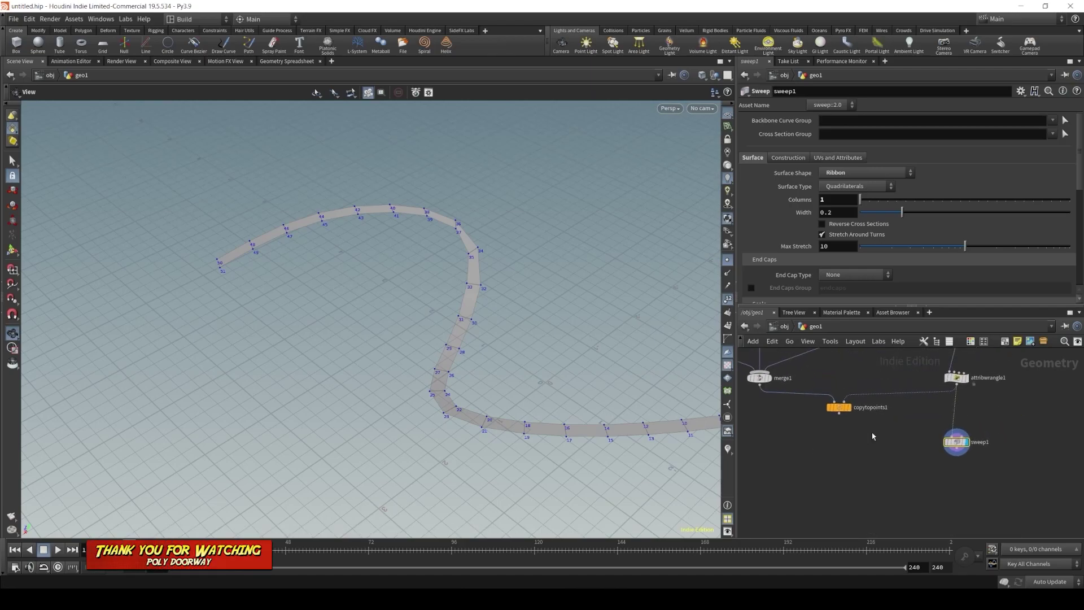